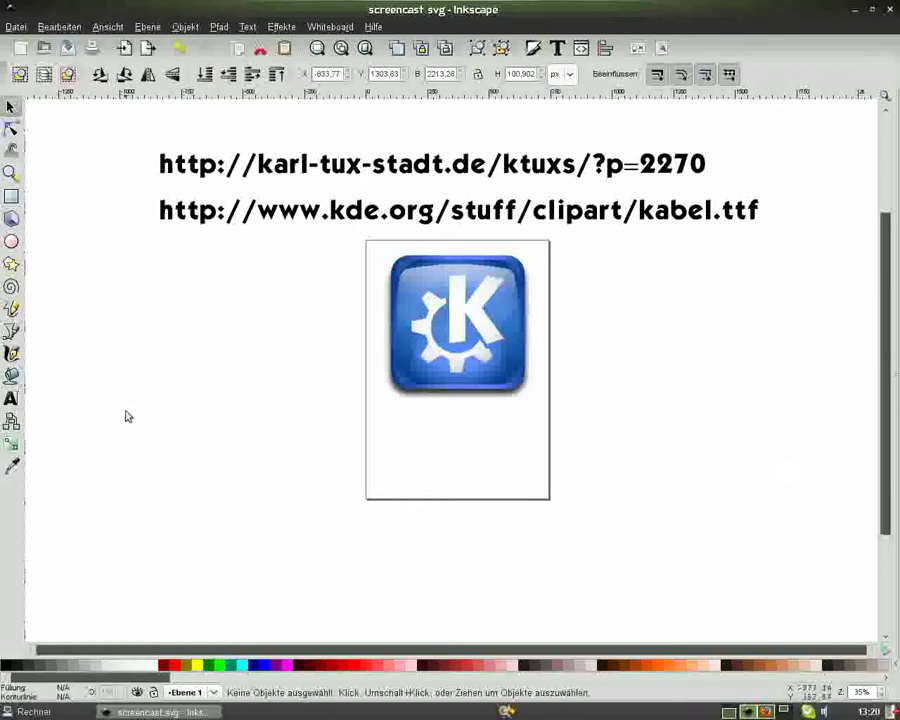
# - Select the reference KDE logo with a rubber band and delete it
pyautogui.click(457, 320)
pyautogui.click(710, 303)
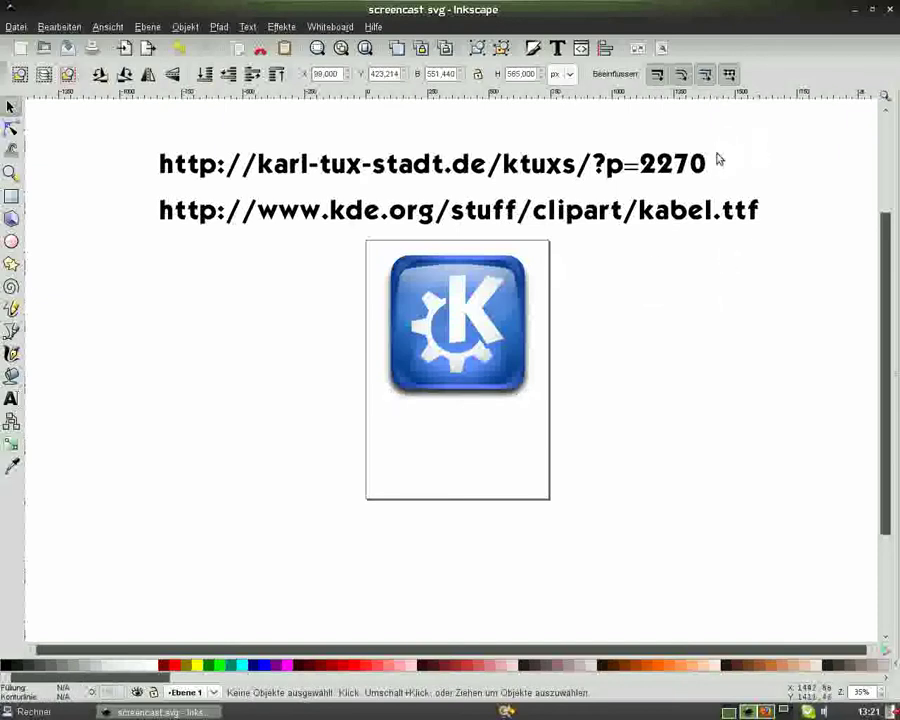
pyautogui.press('Tab')
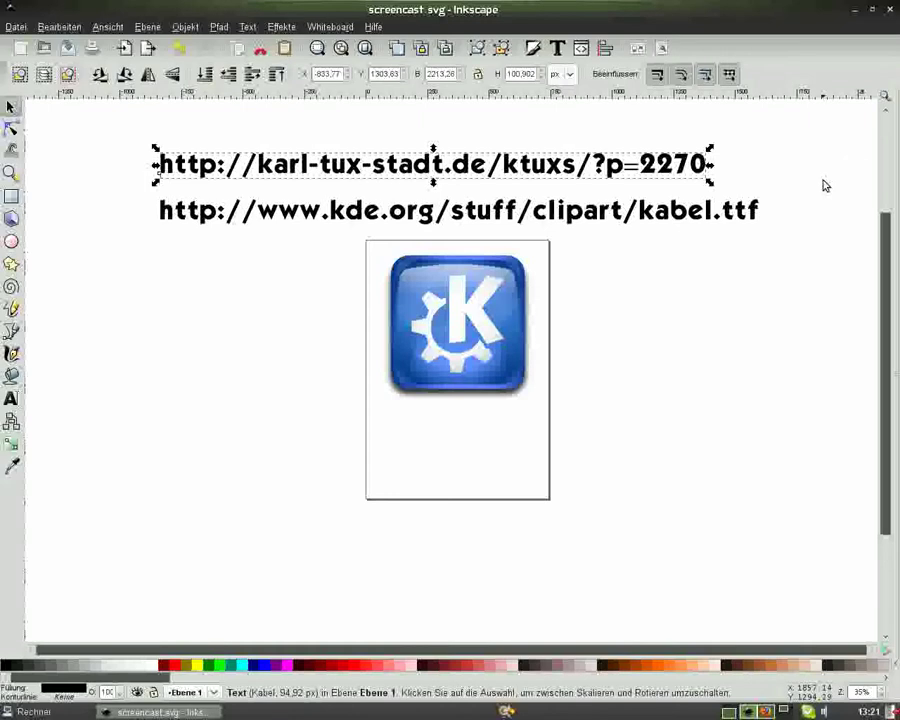
pyautogui.moveTo(301, 244); pyautogui.dragTo(595, 435)
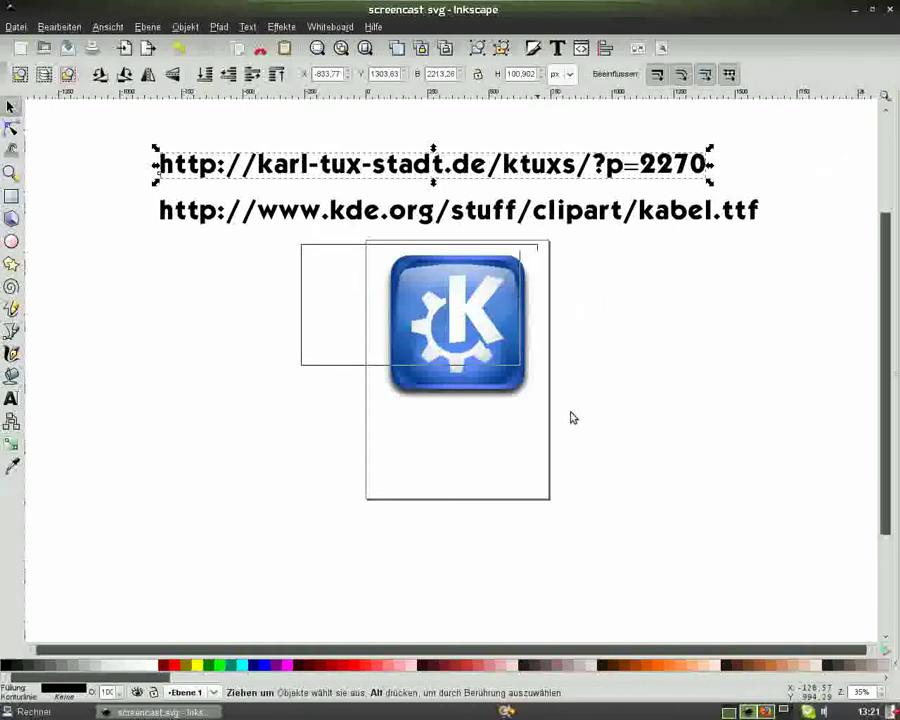
pyautogui.moveTo(478, 305); pyautogui.dragTo(333, 340)
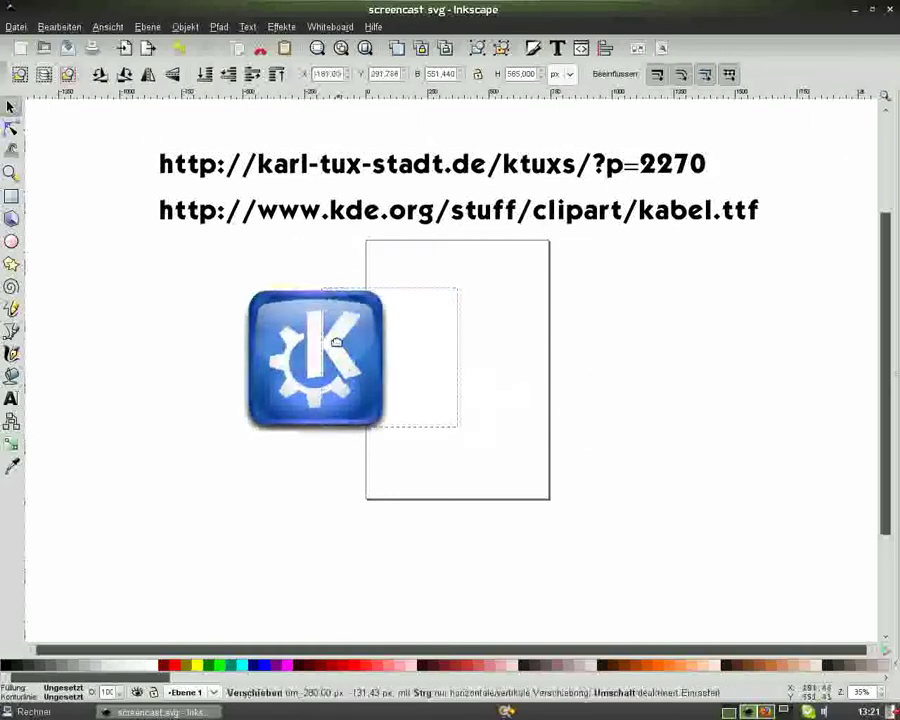
pyautogui.press('Delete')
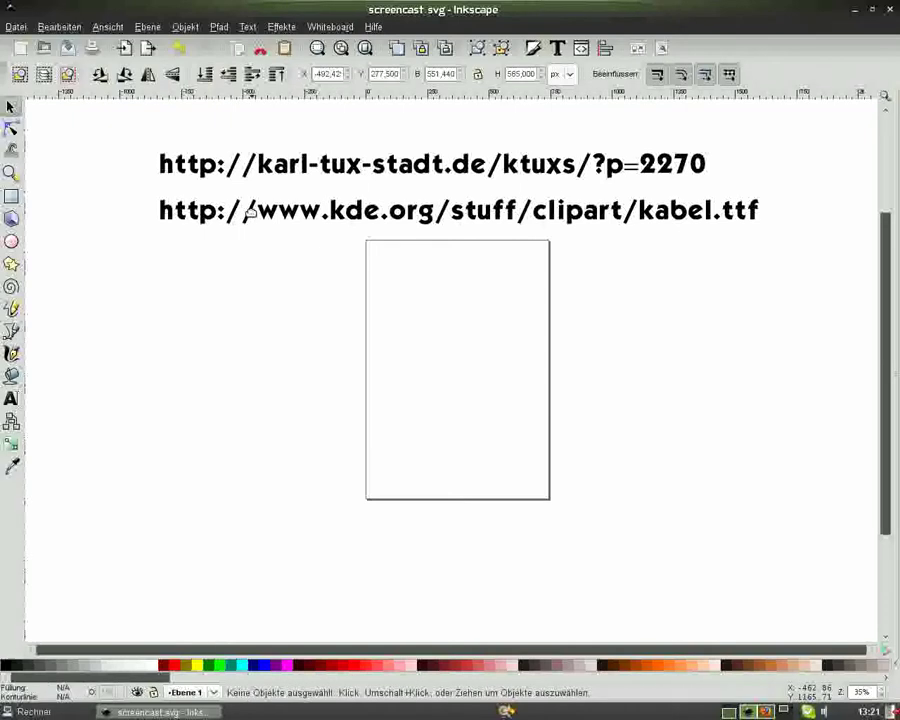
# - Delete both URL text lines from the page
pyautogui.click(247, 211)
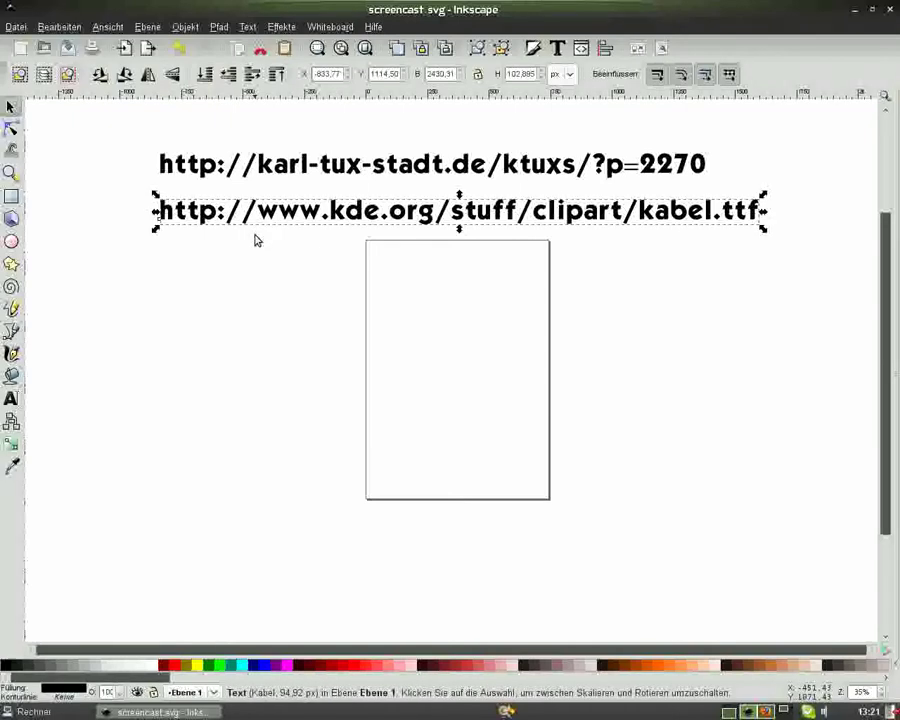
pyautogui.press('Delete')
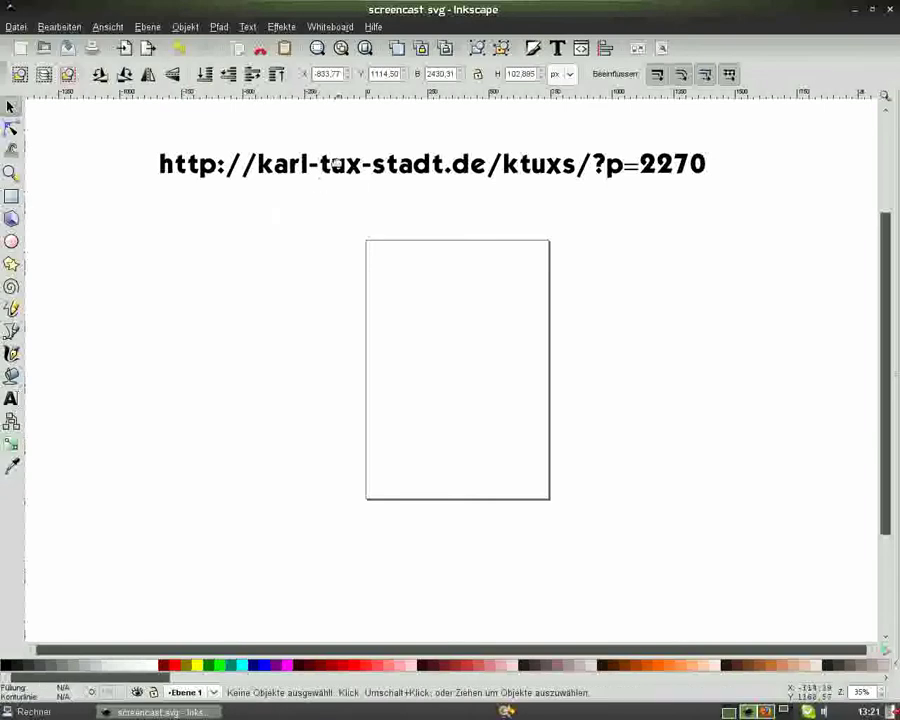
pyautogui.click(338, 163)
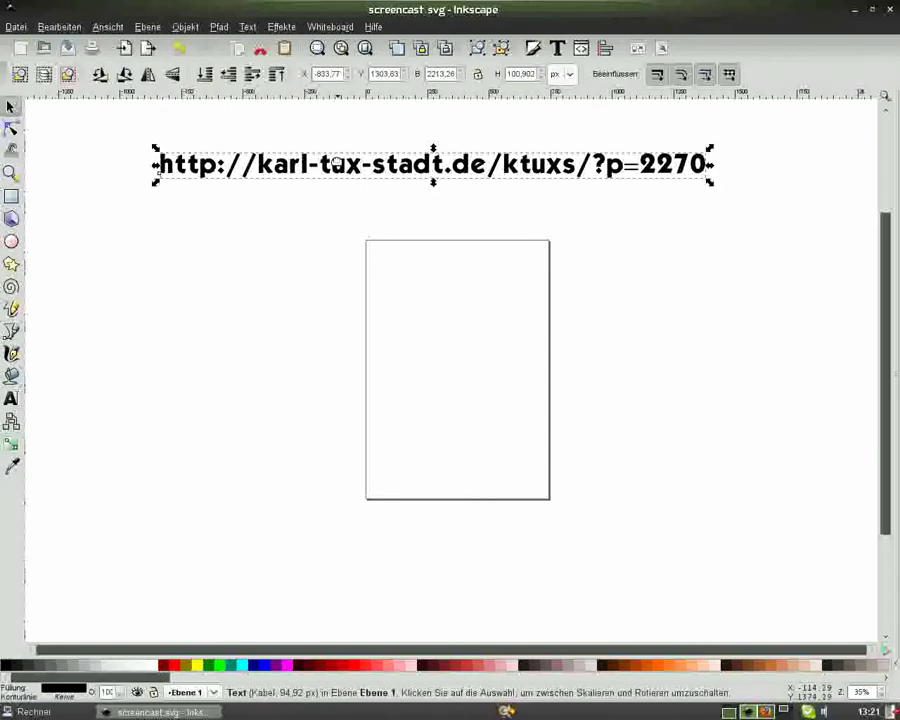
pyautogui.press('Delete')
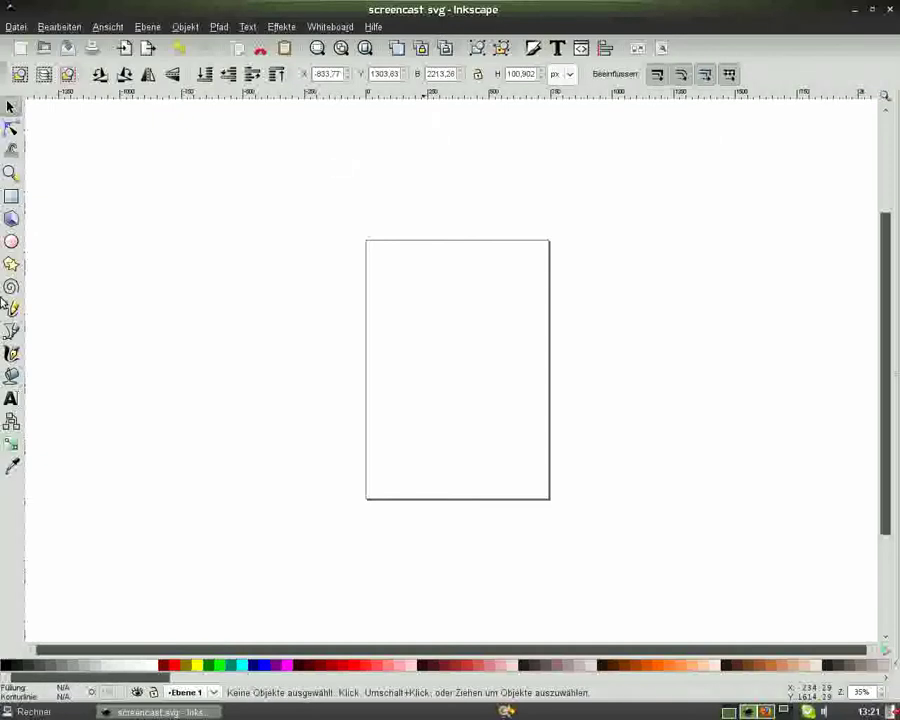
# - Draw a circle with the Ellipse tool, fill it navy, and move it onto the page
pyautogui.click(12, 241)
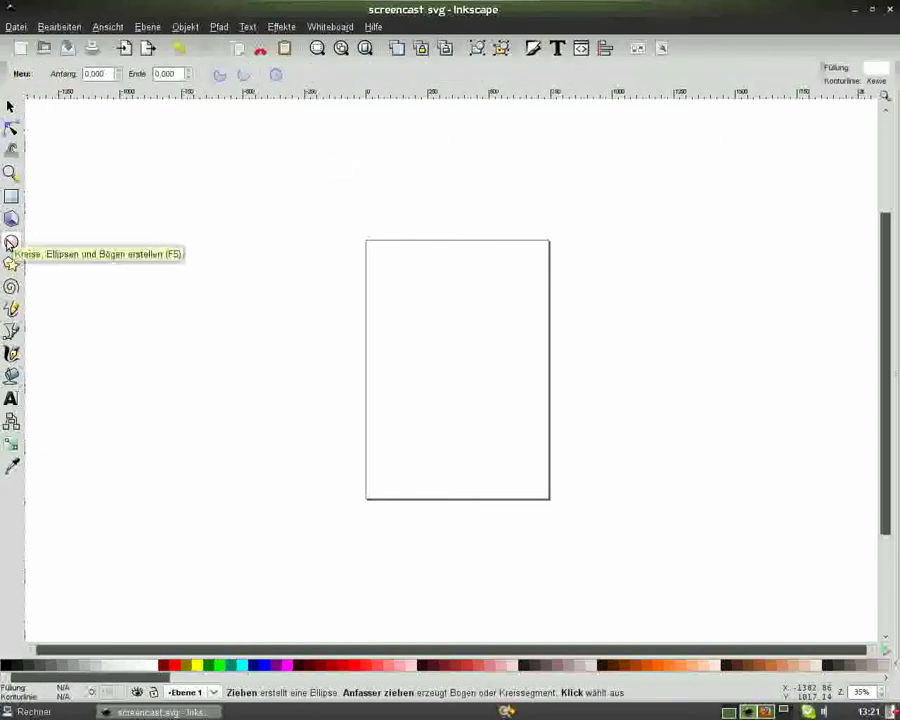
pyautogui.moveTo(574, 158); pyautogui.dragTo(499, 229)
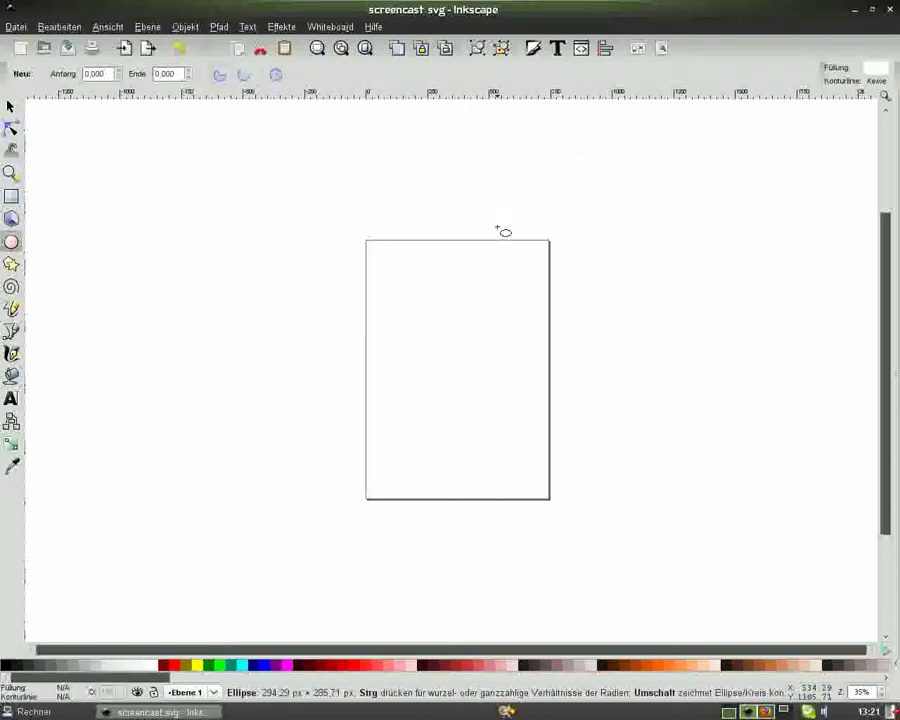
pyautogui.click(256, 667)
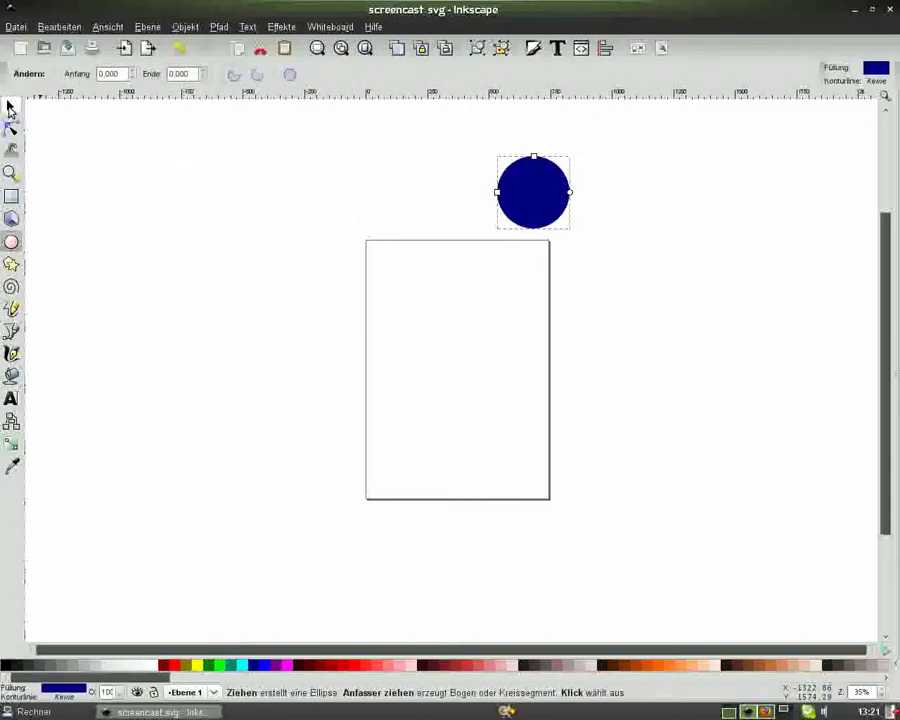
pyautogui.click(10, 108)
pyautogui.moveTo(516, 192); pyautogui.dragTo(458, 314)
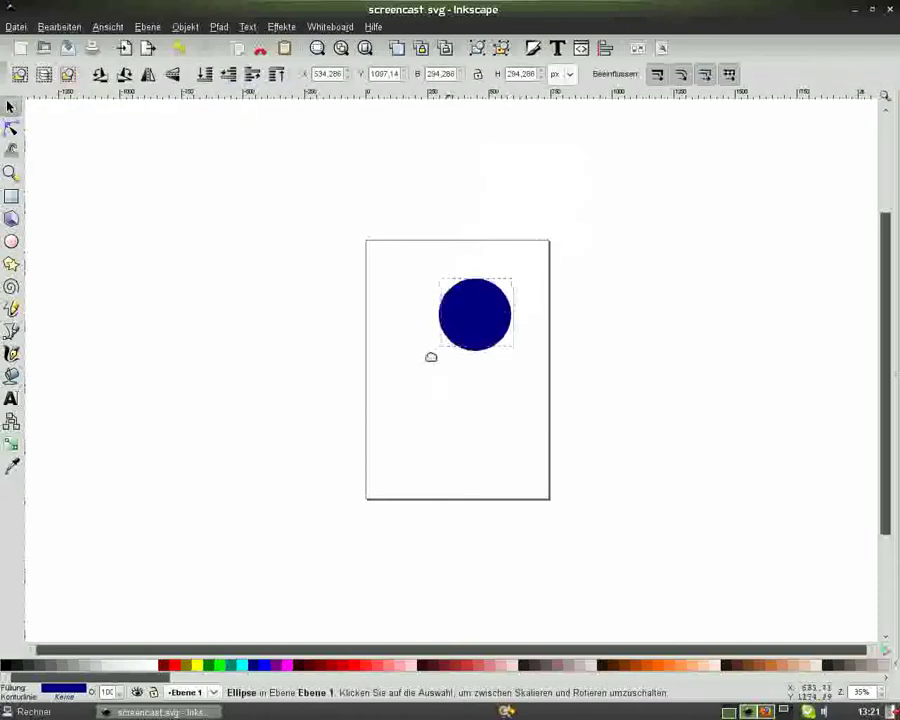
pyautogui.moveTo(431, 357); pyautogui.dragTo(401, 400)
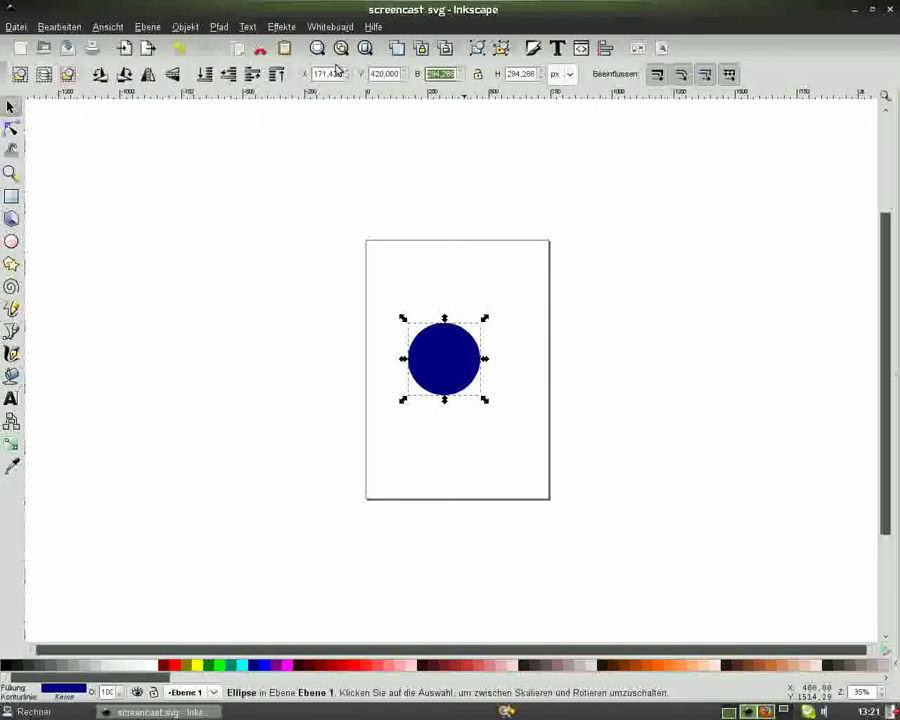
# - Set the circle's width and height to 109 px
pyautogui.write('109')
pyautogui.press('Tab')
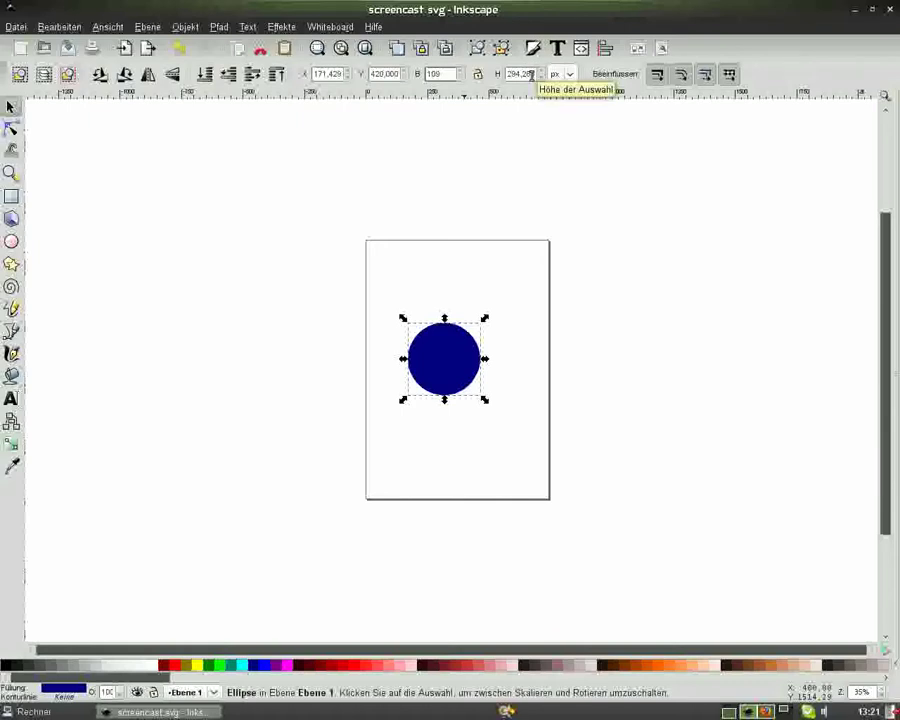
pyautogui.doubleClick(520, 74)
pyautogui.write('109')
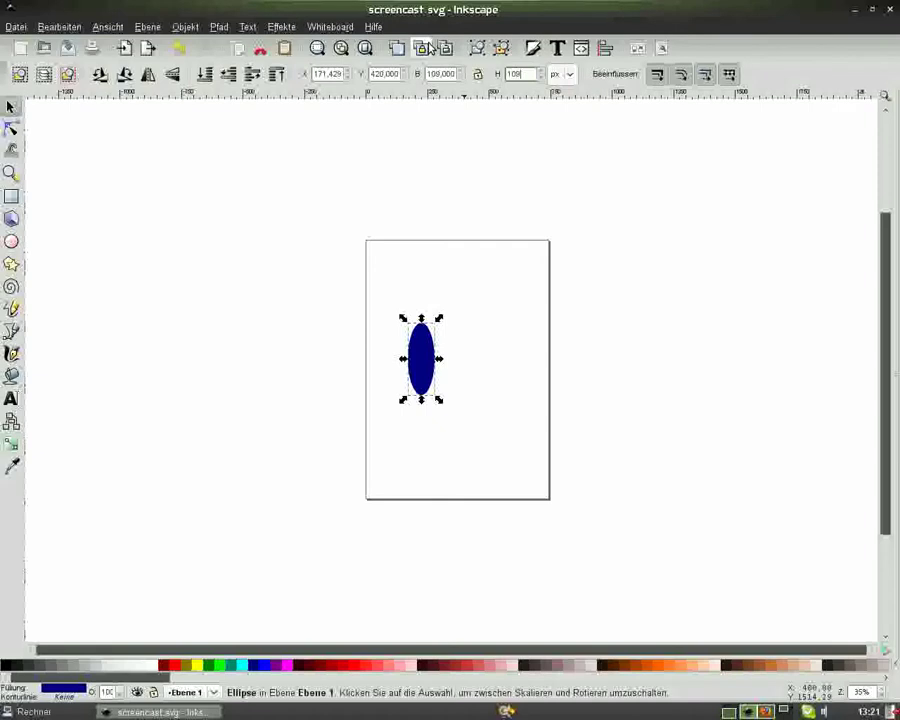
pyautogui.press('Return')
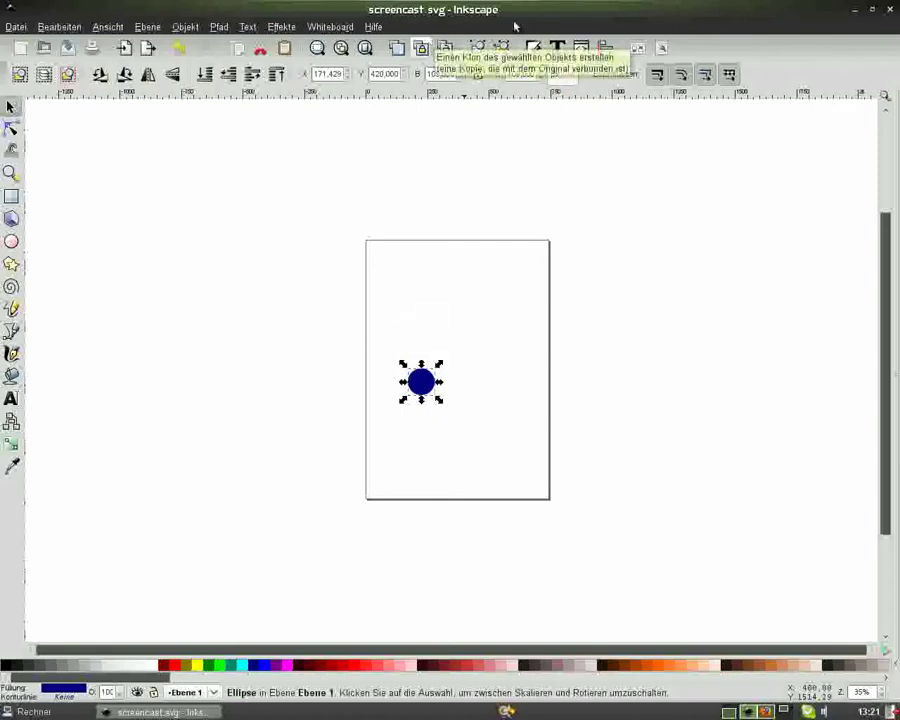
# - Move the navy circle to the top-left of the page
pyautogui.press('+')
pyautogui.press('+')
pyautogui.press('+')
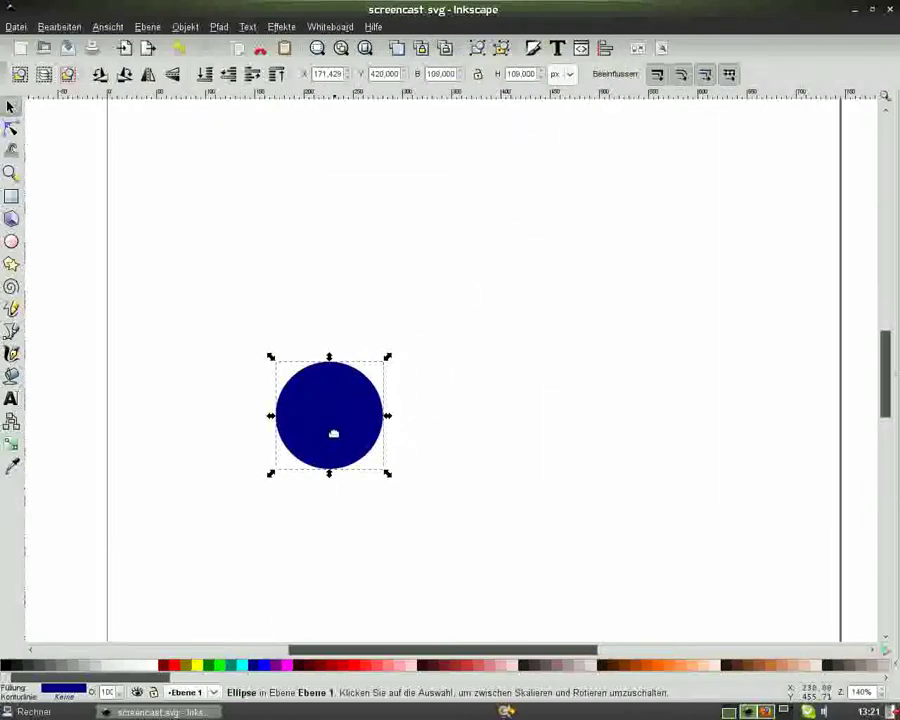
pyautogui.moveTo(332, 428); pyautogui.dragTo(302, 311)
pyautogui.moveTo(890, 378)
pyautogui.mouseDown()
pyautogui.moveTo(884, 316)
pyautogui.moveTo(877, 332)
pyautogui.mouseUp()
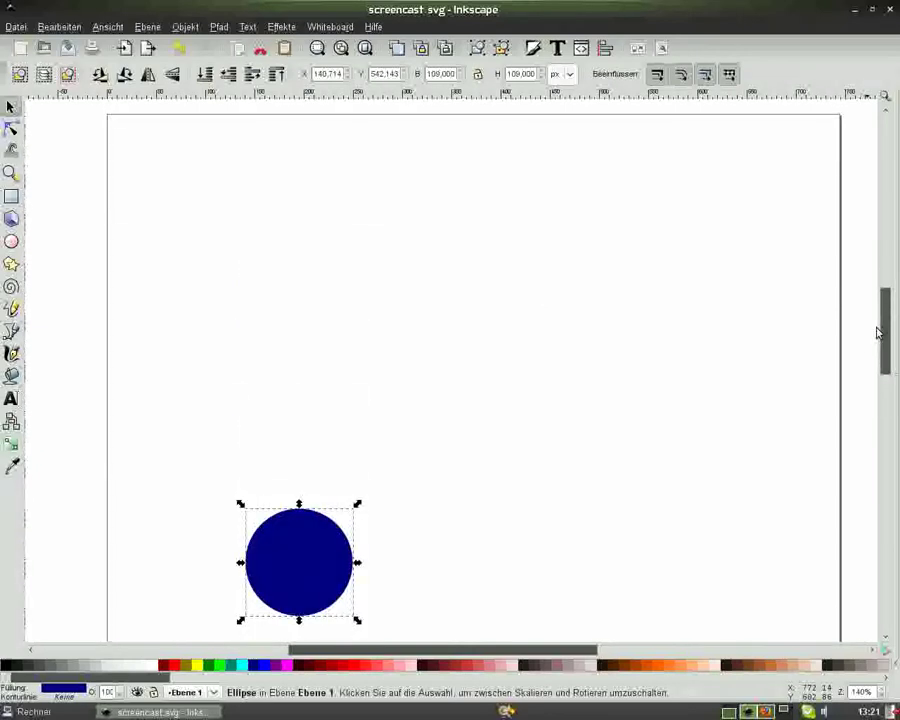
pyautogui.moveTo(249, 463); pyautogui.dragTo(163, 207)
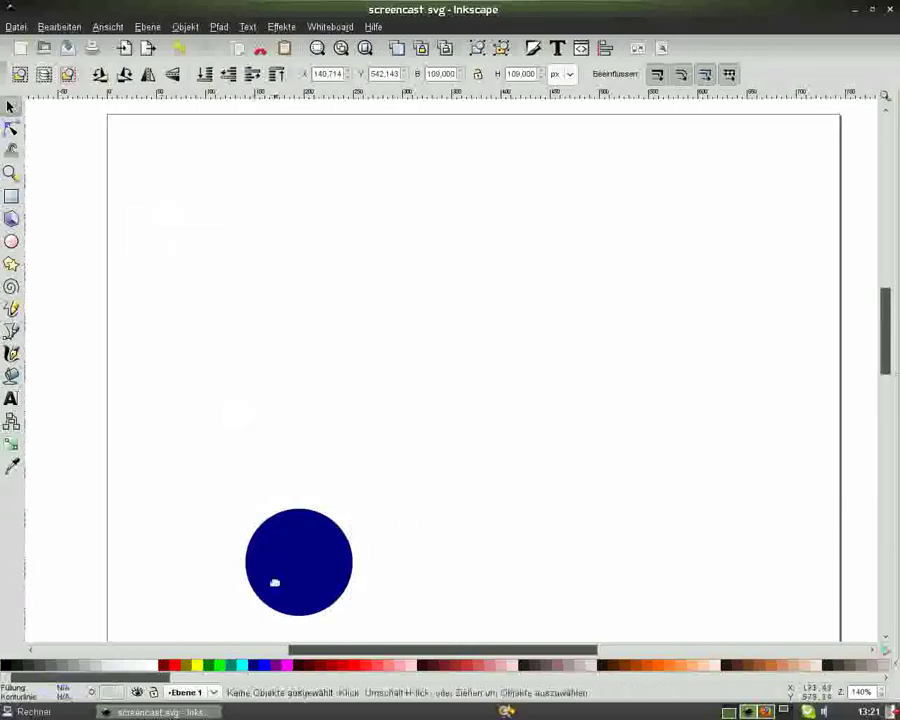
pyautogui.moveTo(274, 580); pyautogui.dragTo(189, 202)
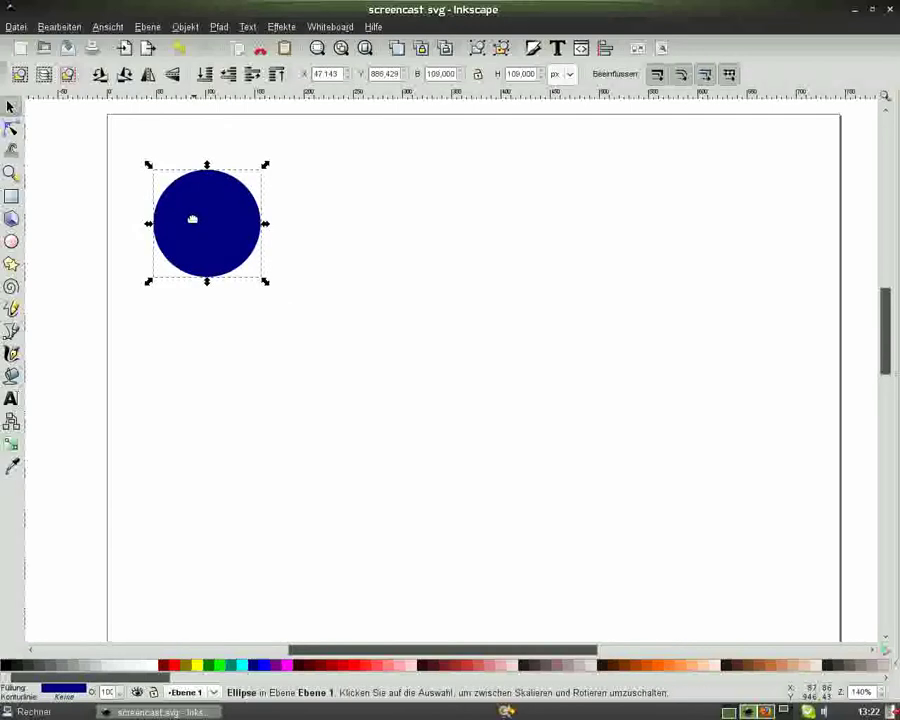
pyautogui.press('+')
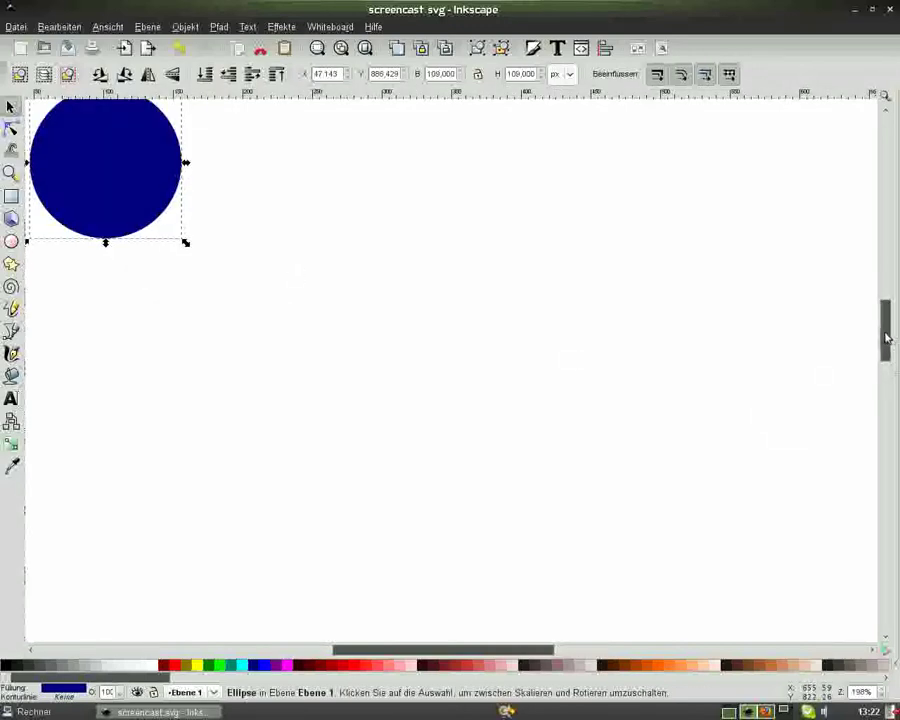
pyautogui.moveTo(886, 338); pyautogui.dragTo(886, 324)
pyautogui.moveTo(390, 652); pyautogui.dragTo(353, 650)
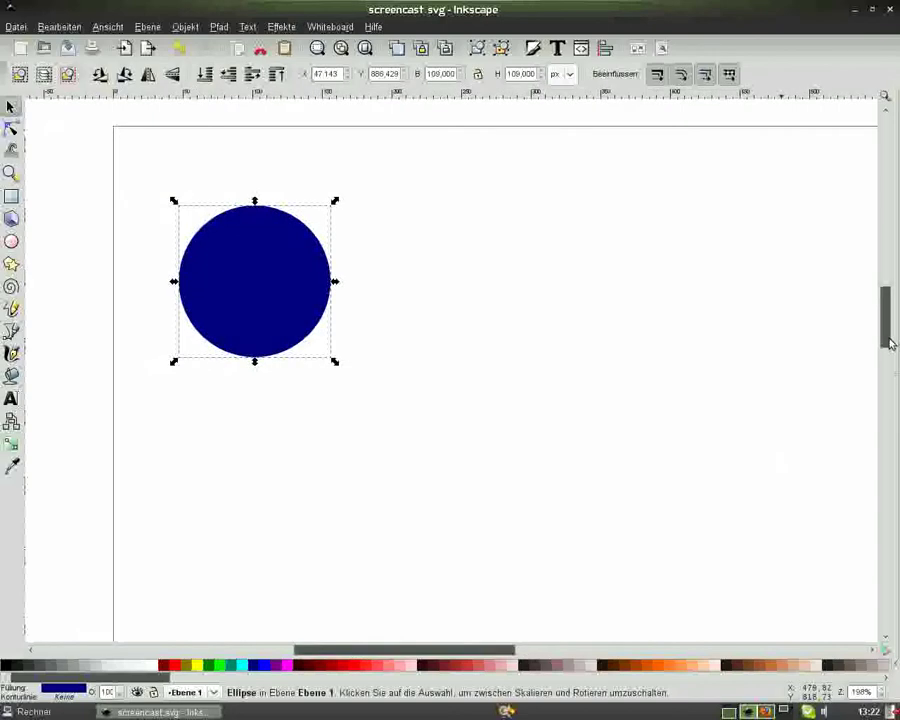
# - Draw a tall rectangle right of the circle and set its width to 16 px
pyautogui.click(11, 196)
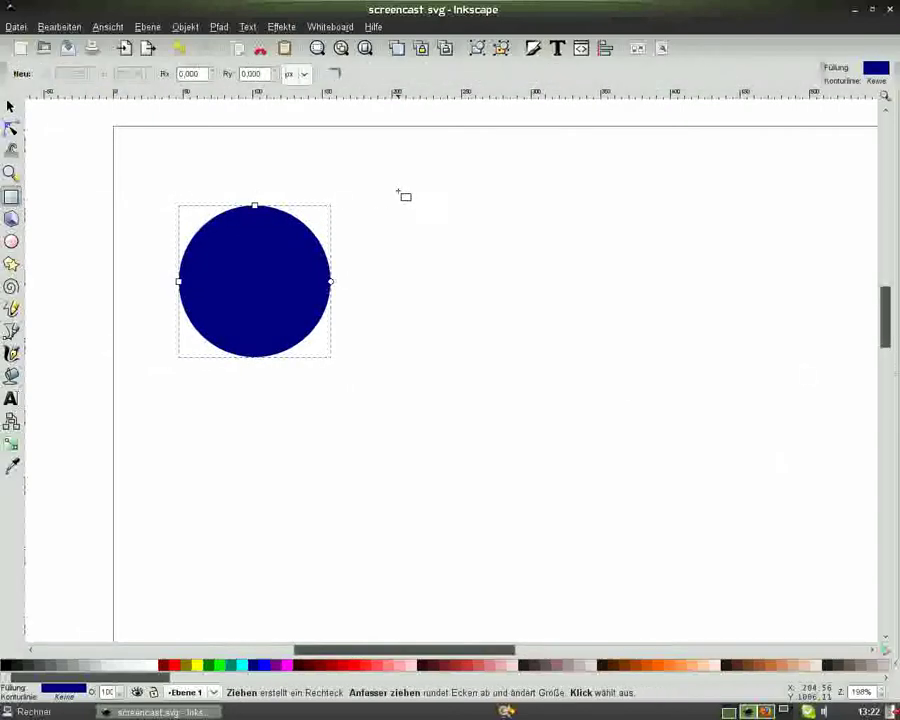
pyautogui.moveTo(399, 186); pyautogui.dragTo(432, 245)
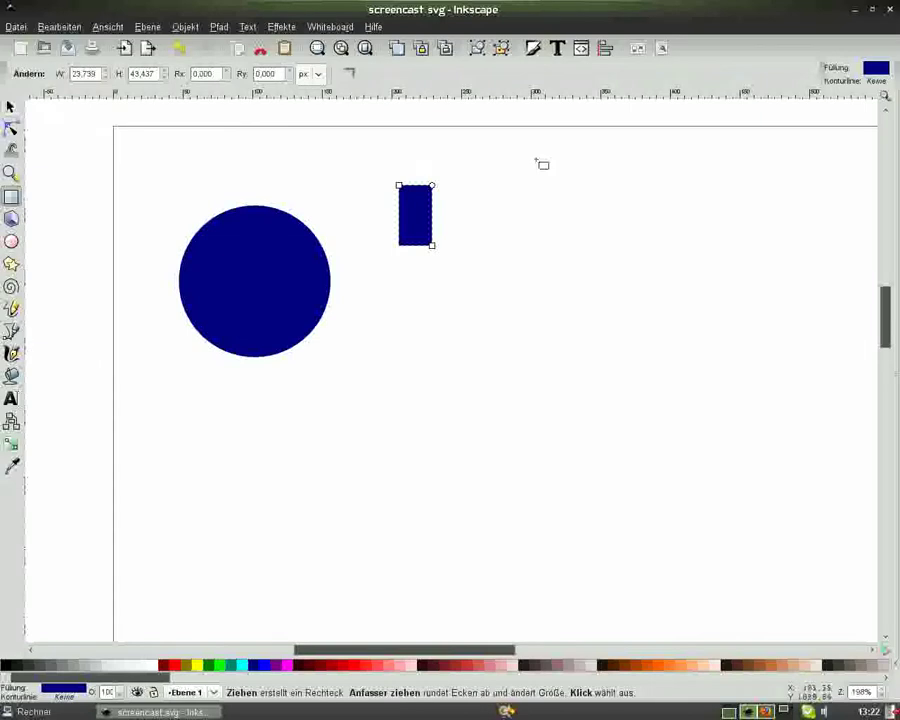
pyautogui.click(10, 106)
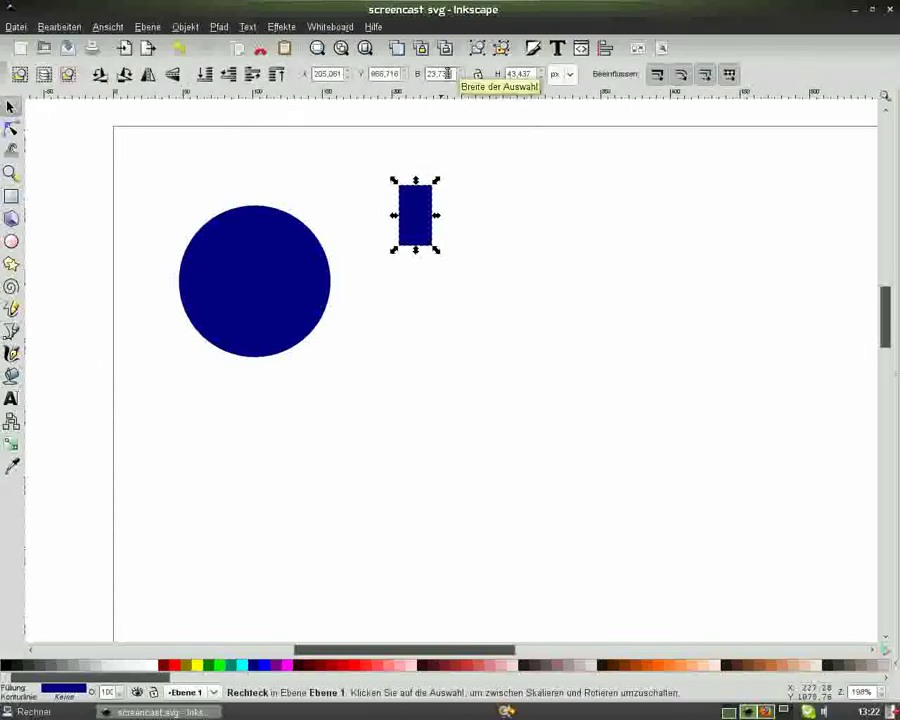
pyautogui.moveTo(452, 75); pyautogui.dragTo(416, 61)
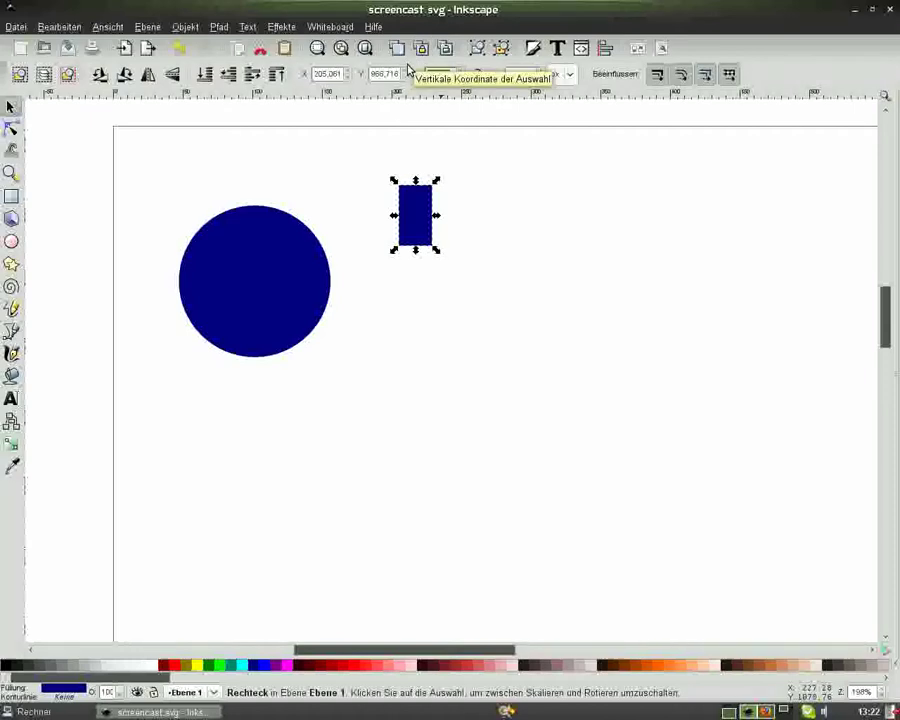
pyautogui.write('16')
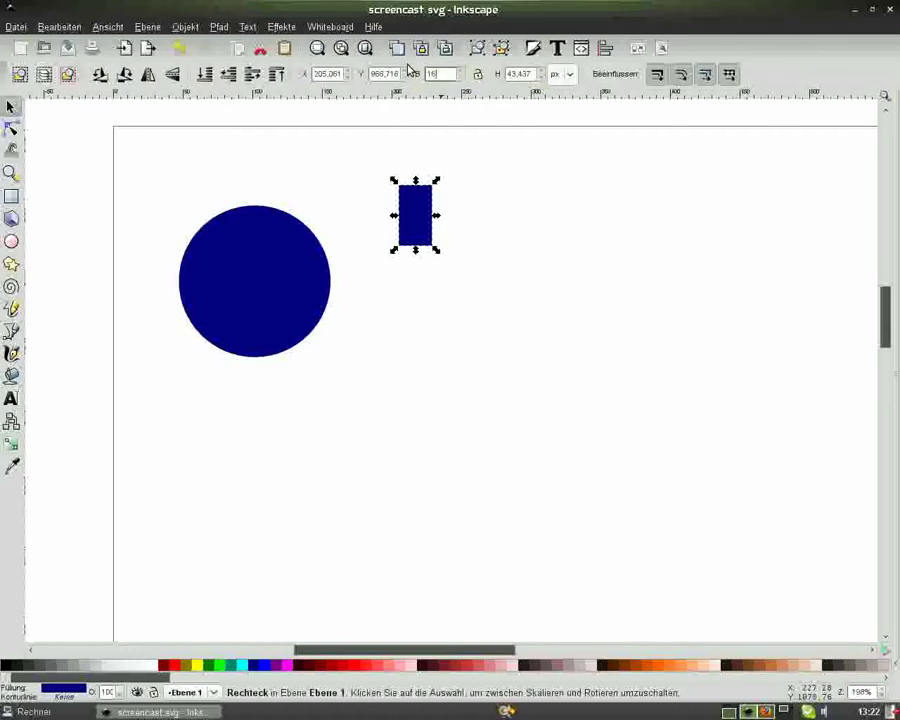
pyautogui.press('Return')
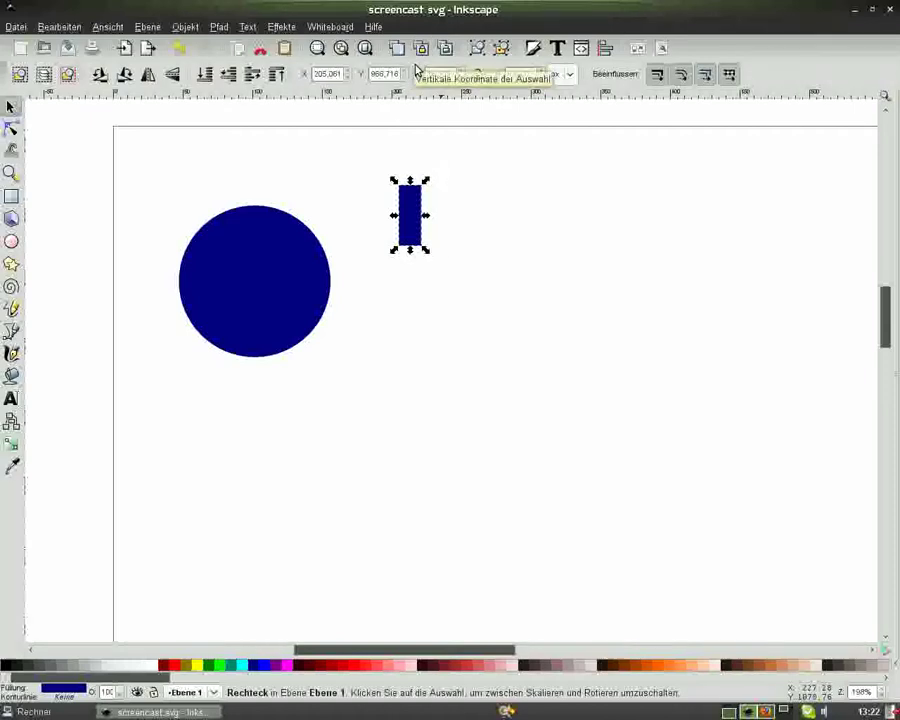
pyautogui.click(527, 268)
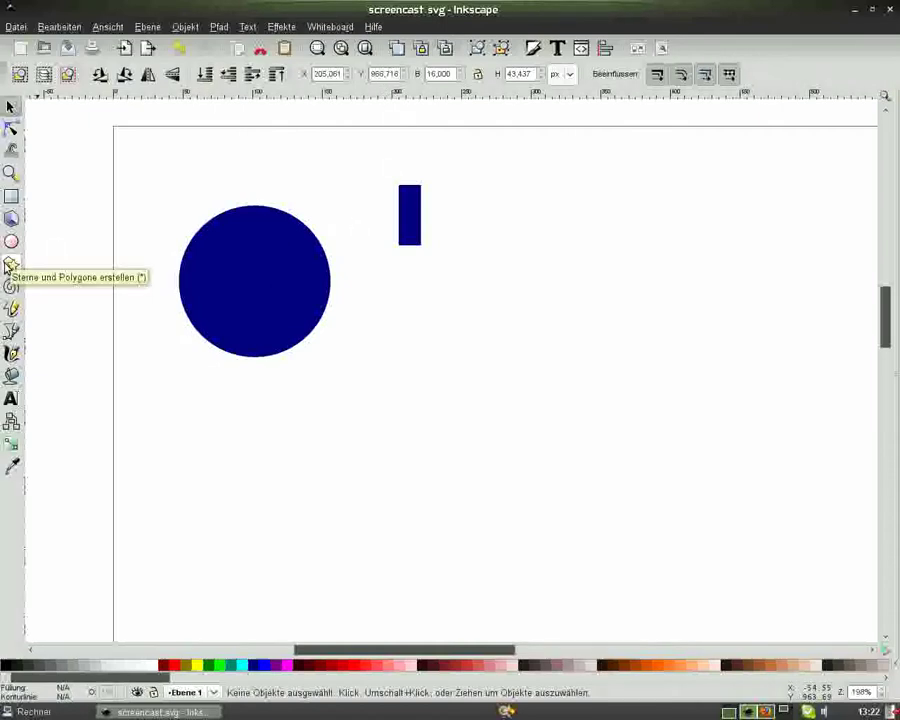
pyautogui.click(406, 198)
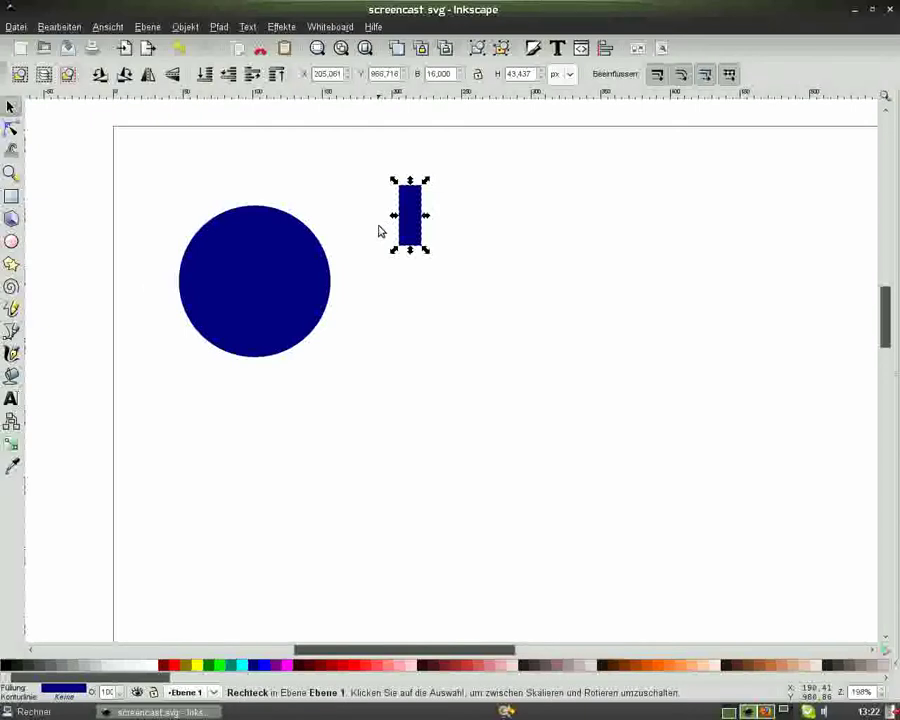
# - Nudge the lower bar down and set its size to 29 × 25 px
pyautogui.press('Down')
pyautogui.press('Down')
pyautogui.press('Down')
pyautogui.press('Down')
pyautogui.press('Down')
pyautogui.press('Down')
pyautogui.press('Down')
pyautogui.press('Down')
pyautogui.press('Down')
pyautogui.press('Down')
pyautogui.press('Down')
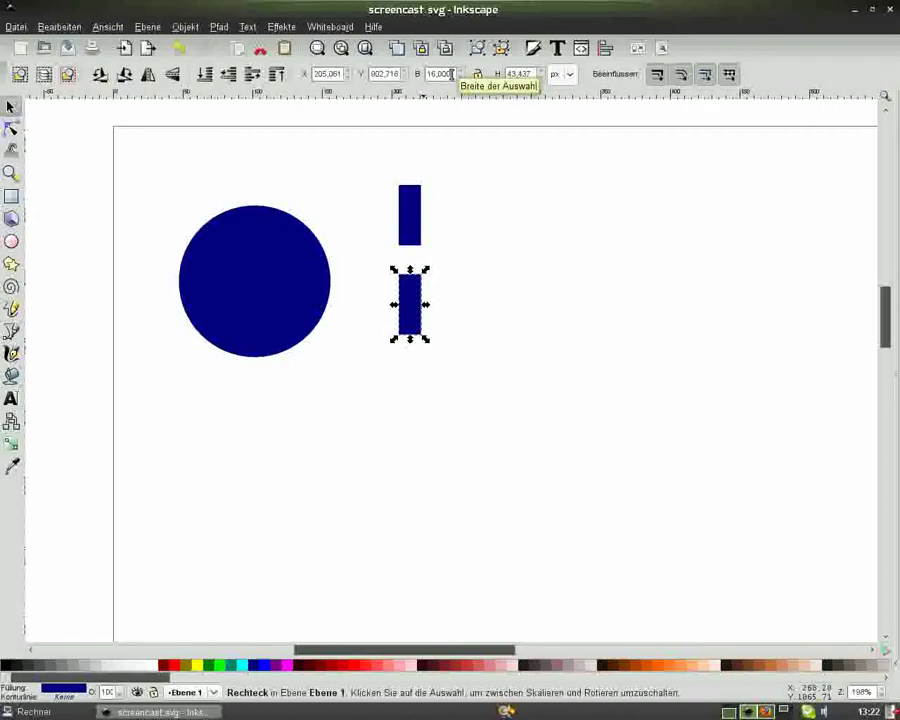
pyautogui.doubleClick(445, 74)
pyautogui.write('29')
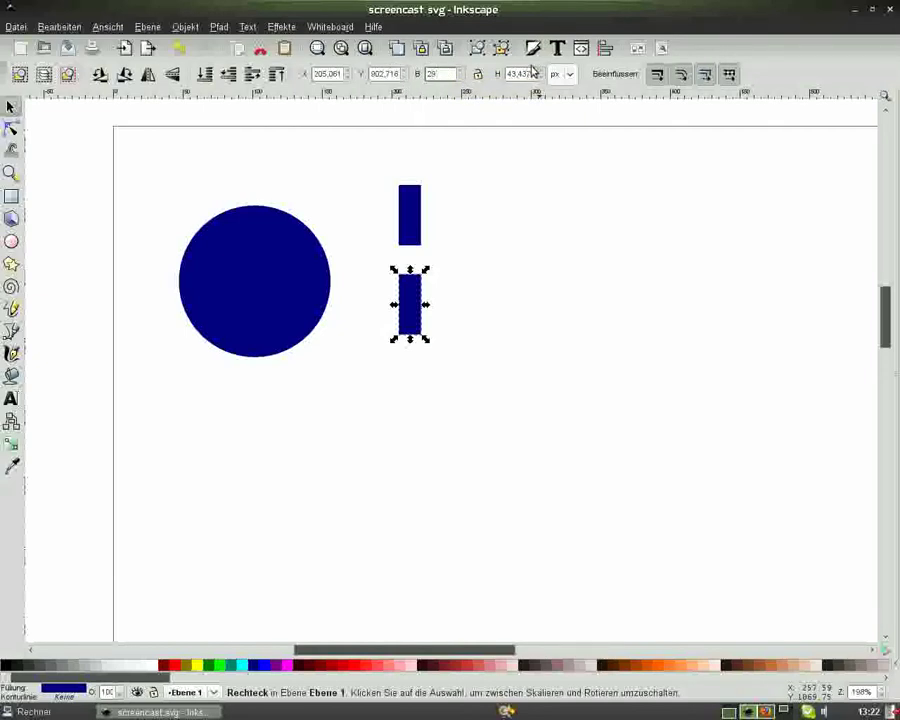
pyautogui.press('Tab')
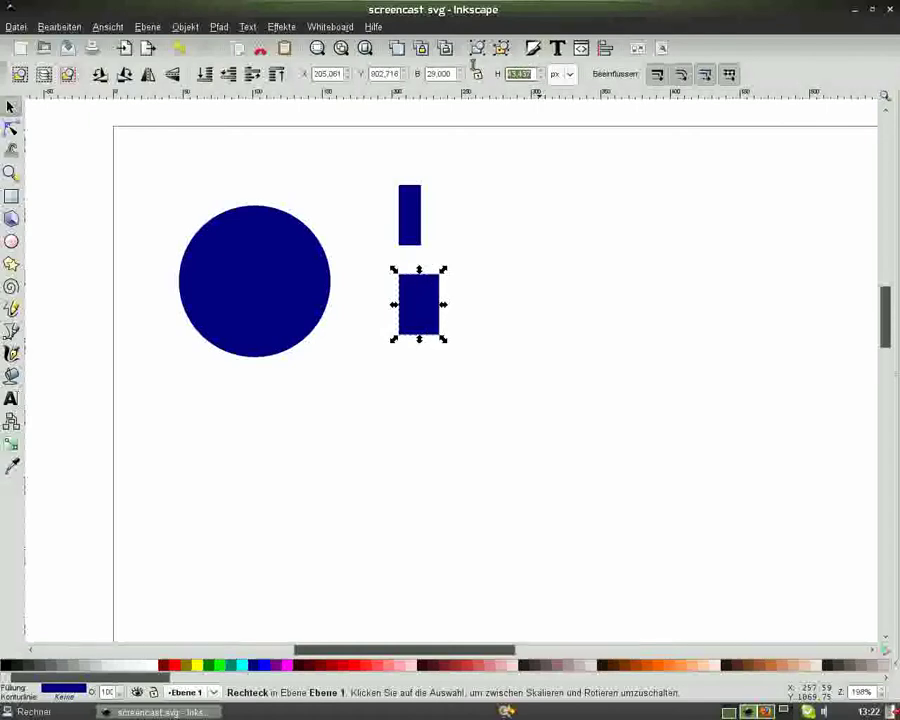
pyautogui.write('25')
pyautogui.press('Tab')
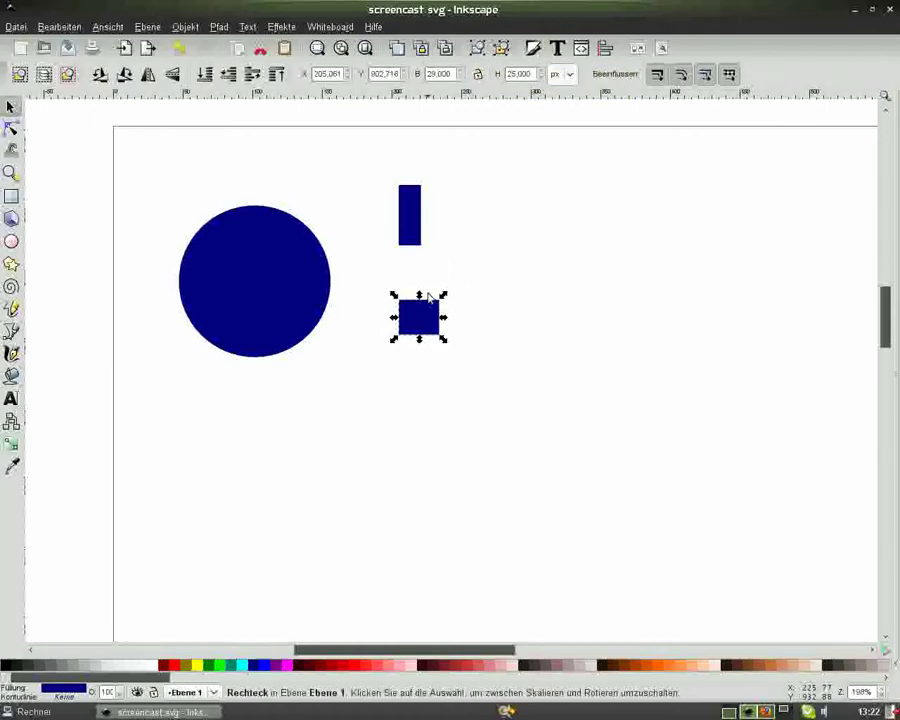
# - Use Align and Distribute to centre the tall bar on the vertical axis over the block
pyautogui.keyDown('shift'); pyautogui.click(404, 222); pyautogui.keyUp('shift')
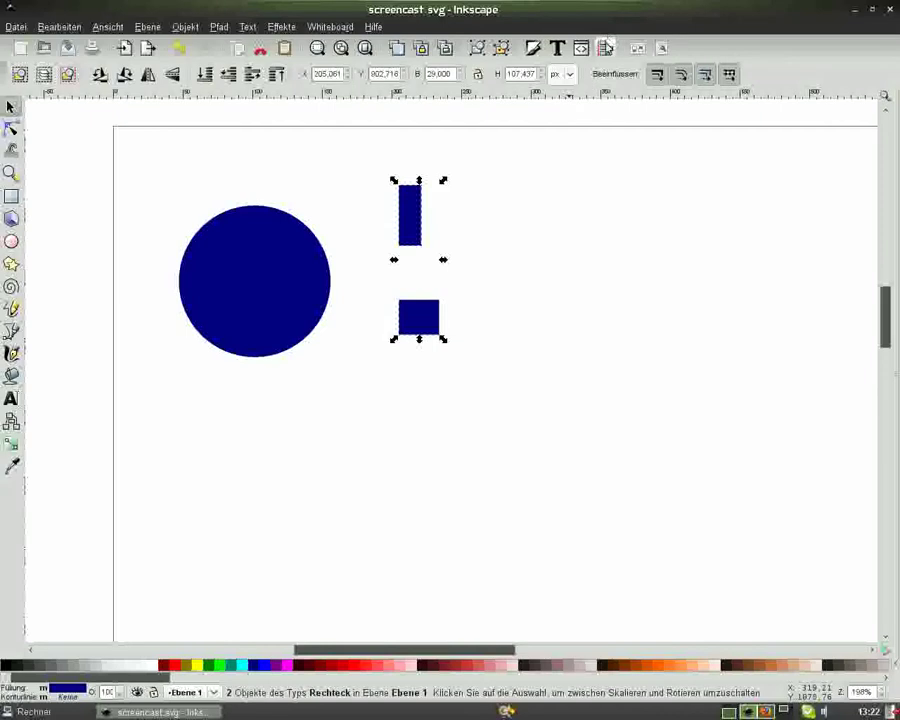
pyautogui.click(606, 48)
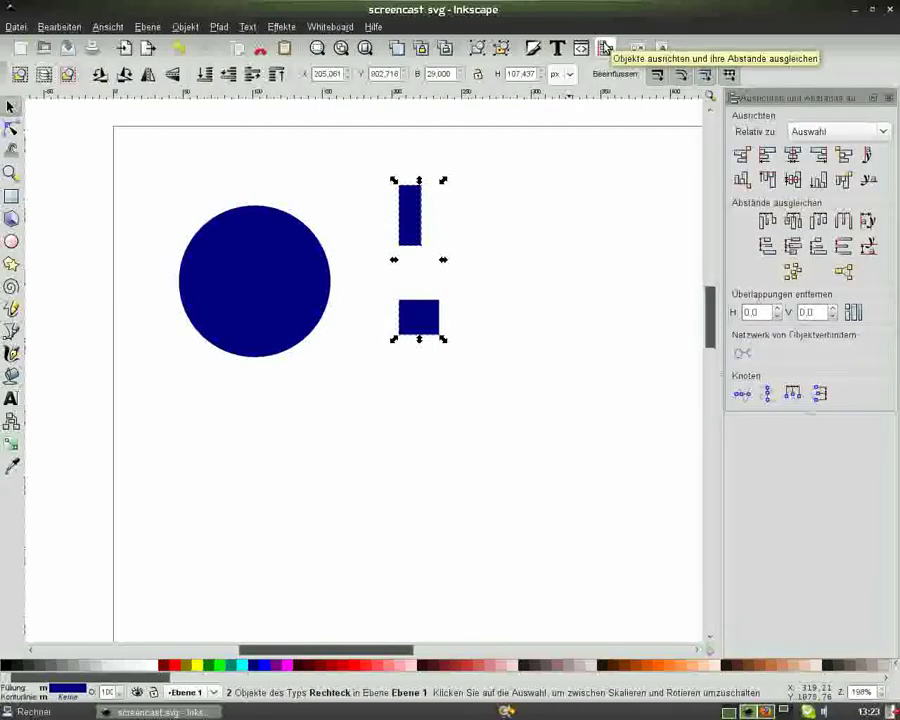
pyautogui.click(792, 155)
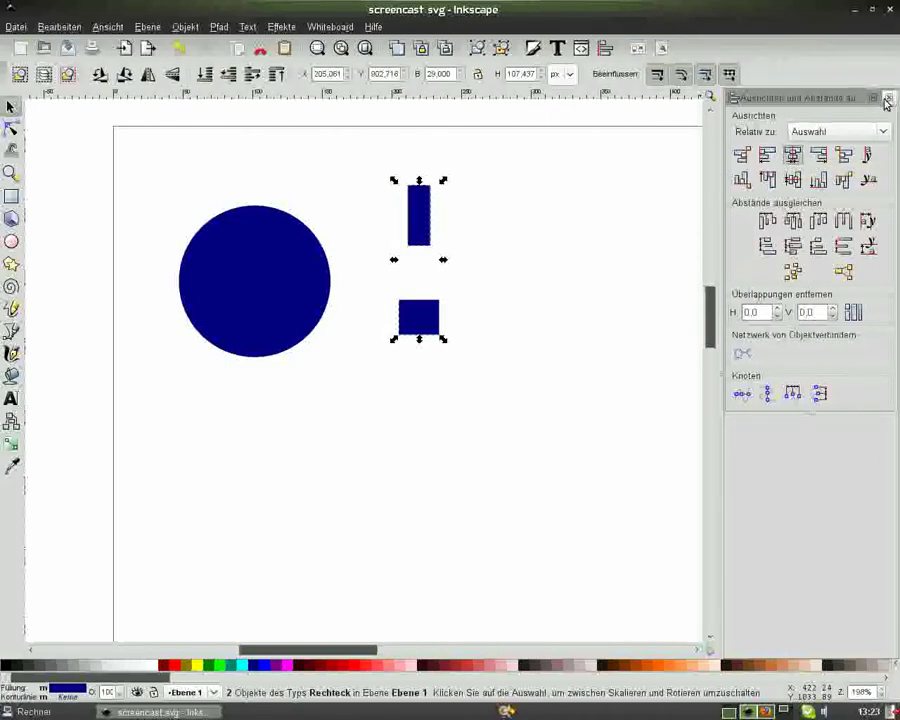
pyautogui.click(888, 97)
pyautogui.click(720, 165)
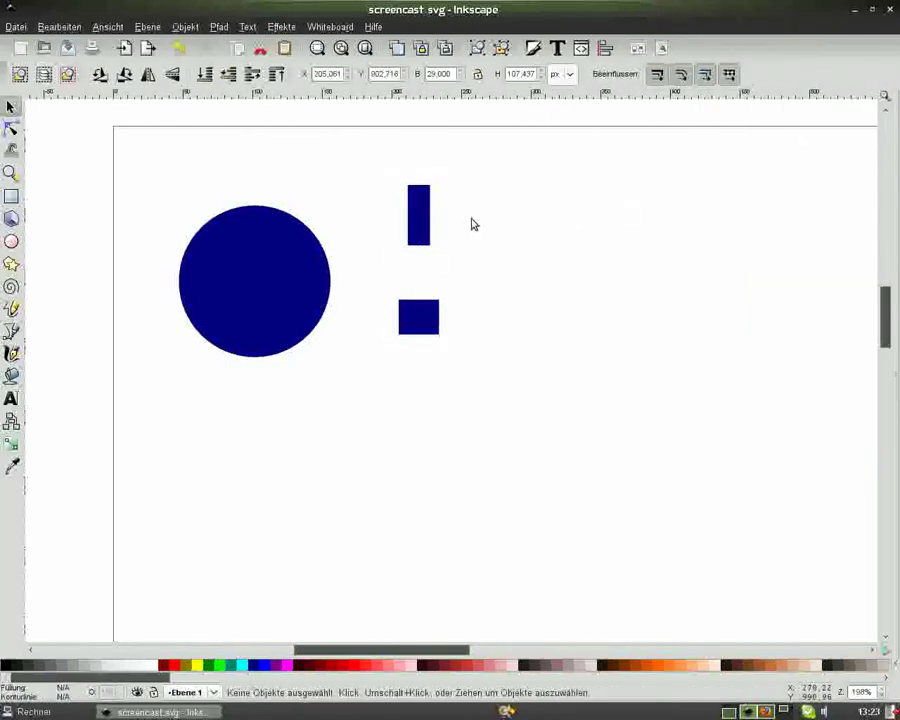
pyautogui.click(420, 208)
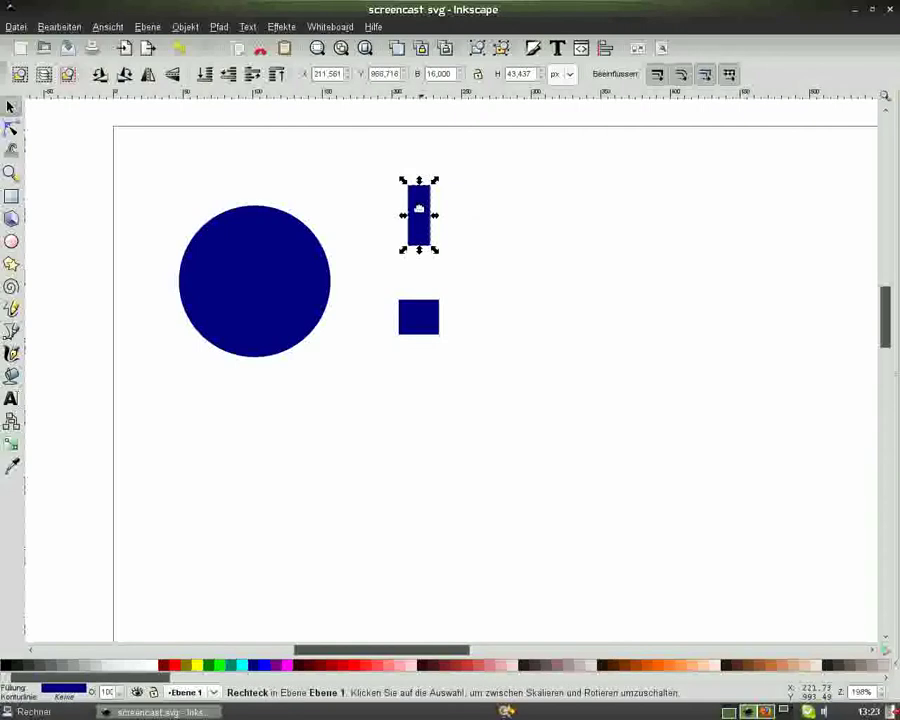
# - Nudge the tall bar down to leave a small gap above the square block
pyautogui.press('Down')
pyautogui.press('Down')
pyautogui.press('Down')
pyautogui.press('Down')
pyautogui.press('Down')
pyautogui.press('Down')
pyautogui.press('Down')
pyautogui.press('Down')
pyautogui.press('Down')
pyautogui.press('Down')
pyautogui.press('Down')
pyautogui.press('Down')
pyautogui.press('Down')
pyautogui.press('Down')
pyautogui.press('Down')
pyautogui.press('Down')
pyautogui.press('Down')
pyautogui.press('Down')
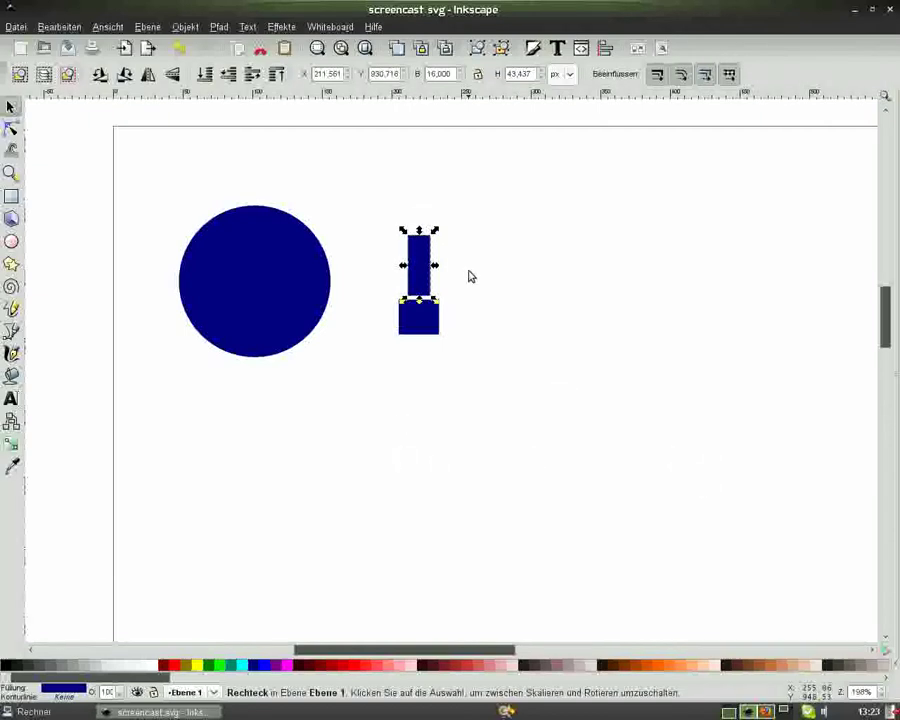
pyautogui.click(518, 252)
pyautogui.press('+')
pyautogui.press('+')
pyautogui.moveTo(884, 323); pyautogui.dragTo(880, 304)
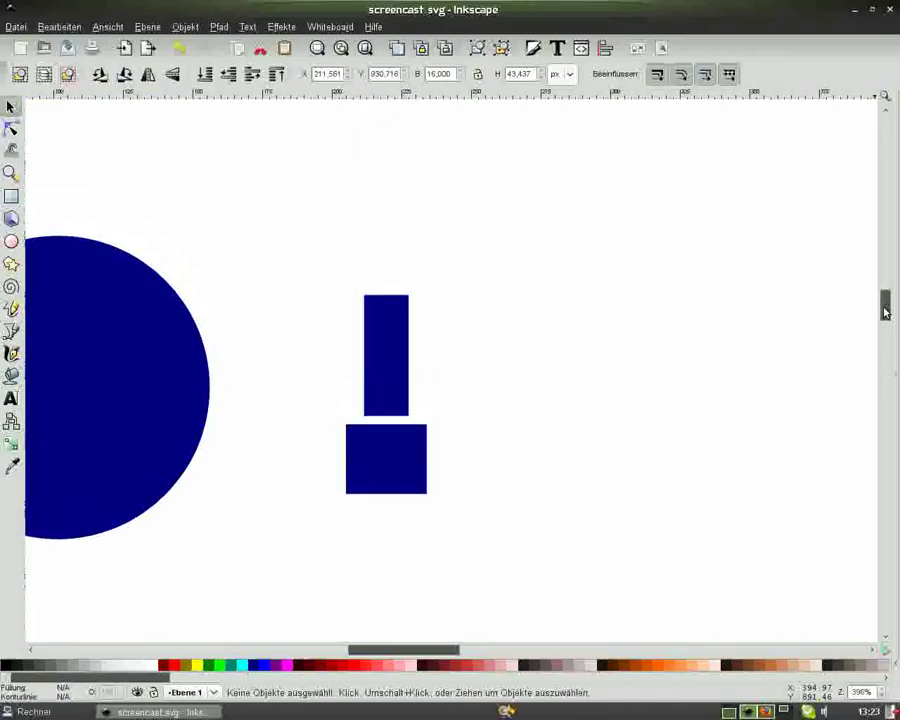
pyautogui.press('+')
pyautogui.press('+')
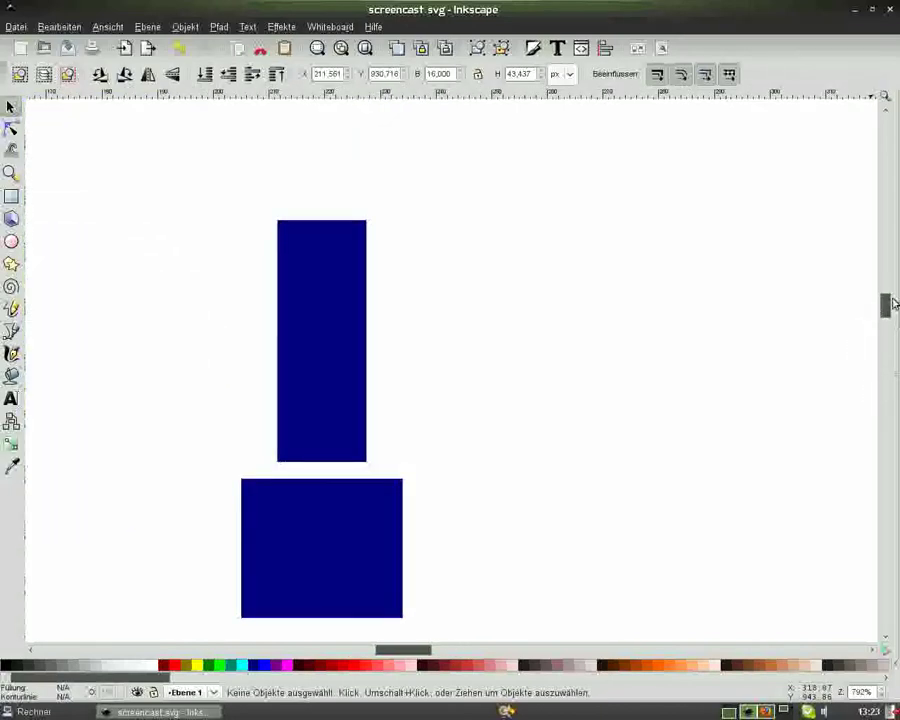
pyautogui.moveTo(893, 303); pyautogui.dragTo(891, 308)
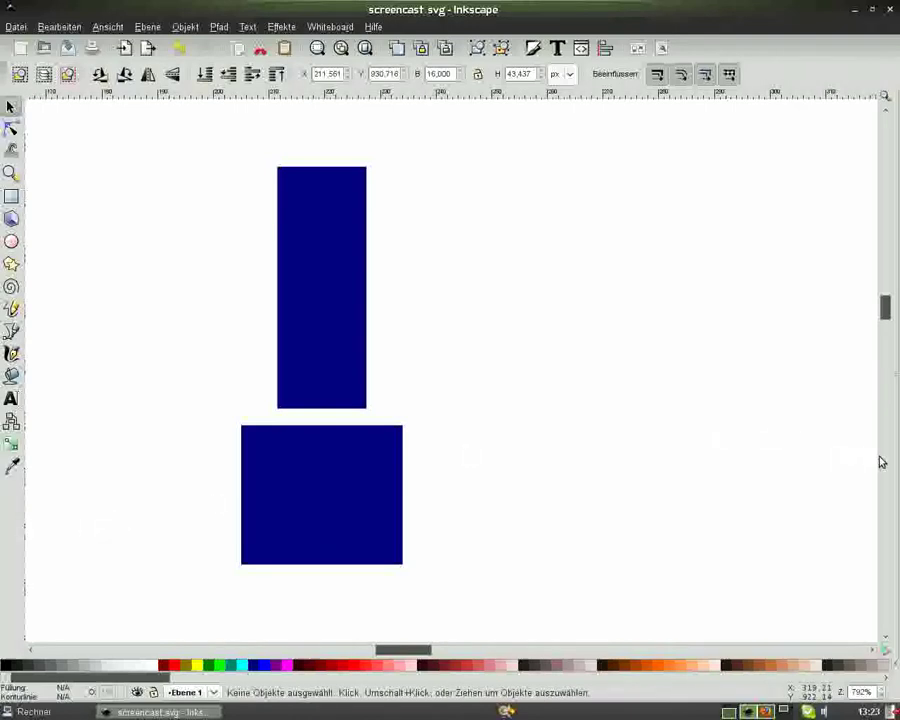
pyautogui.click(291, 487)
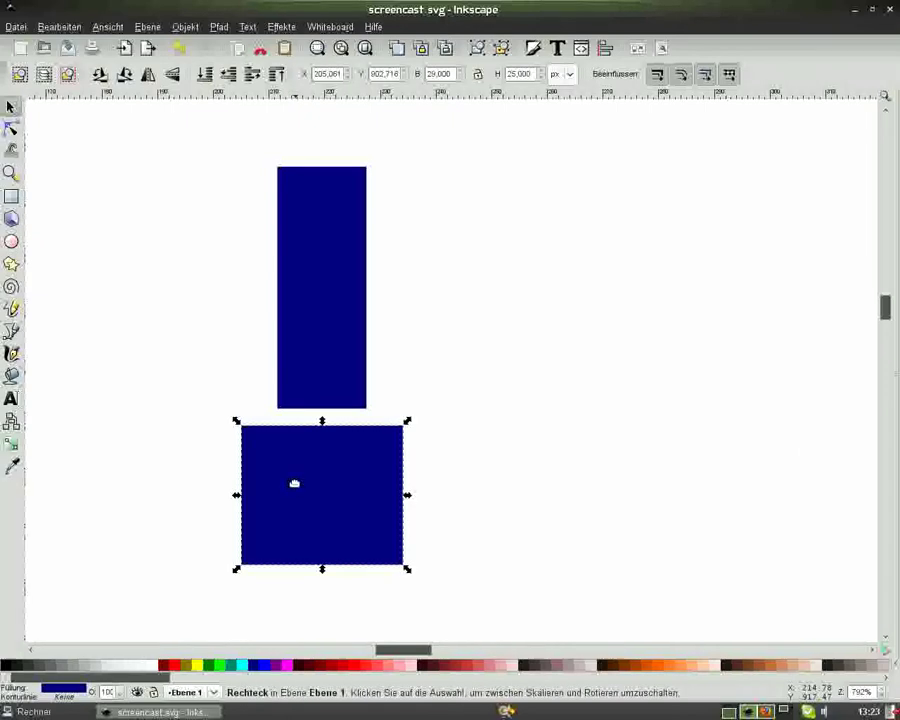
# - Convert the lower block to a path and pull its two top nodes inward into a trapezoid
pyautogui.click(218, 27)
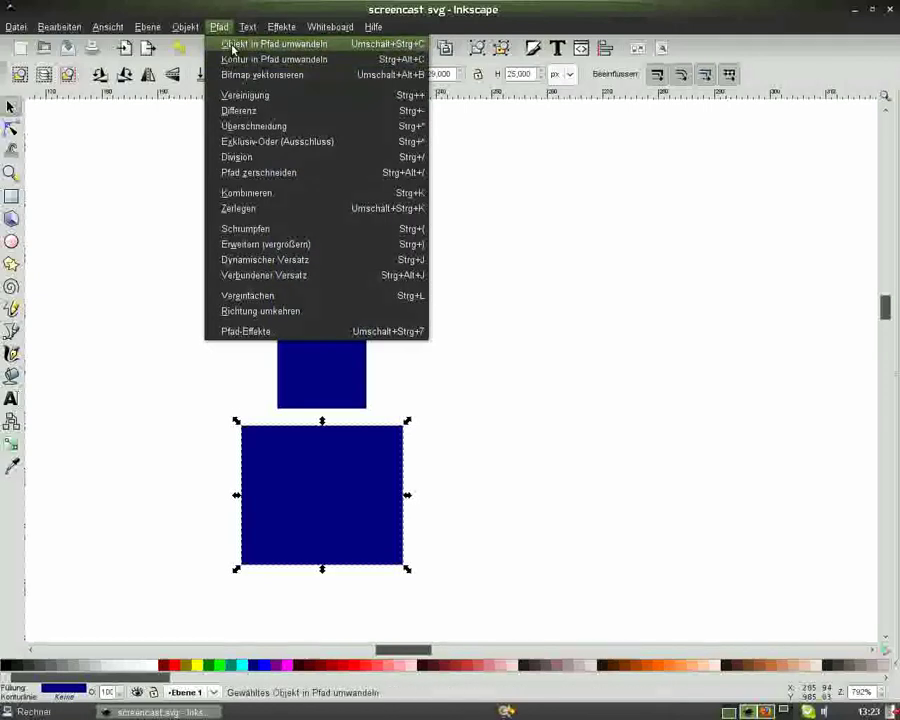
pyautogui.click(232, 45)
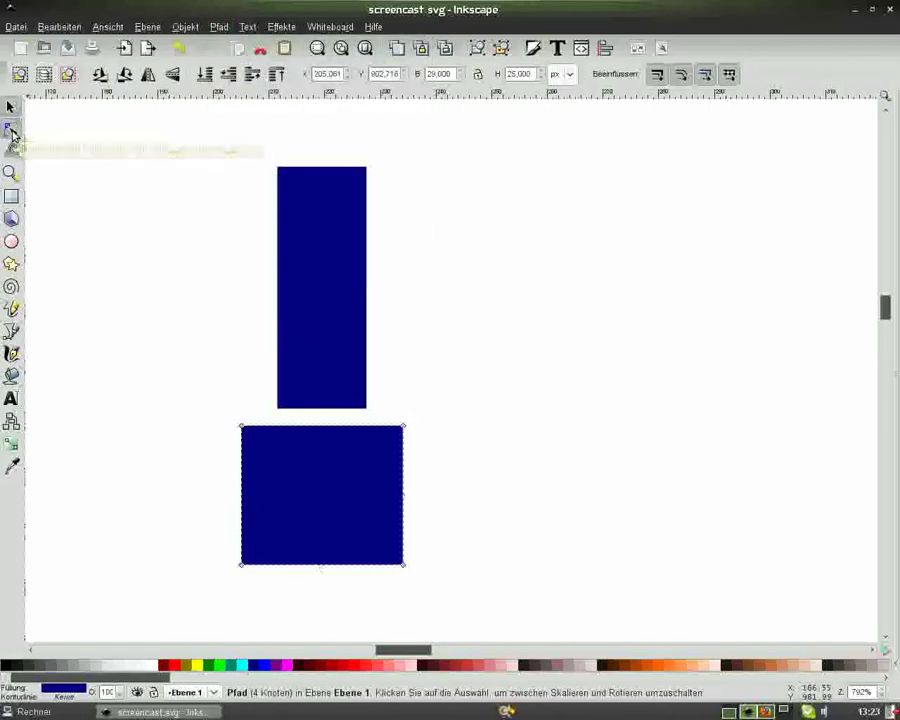
pyautogui.click(12, 133)
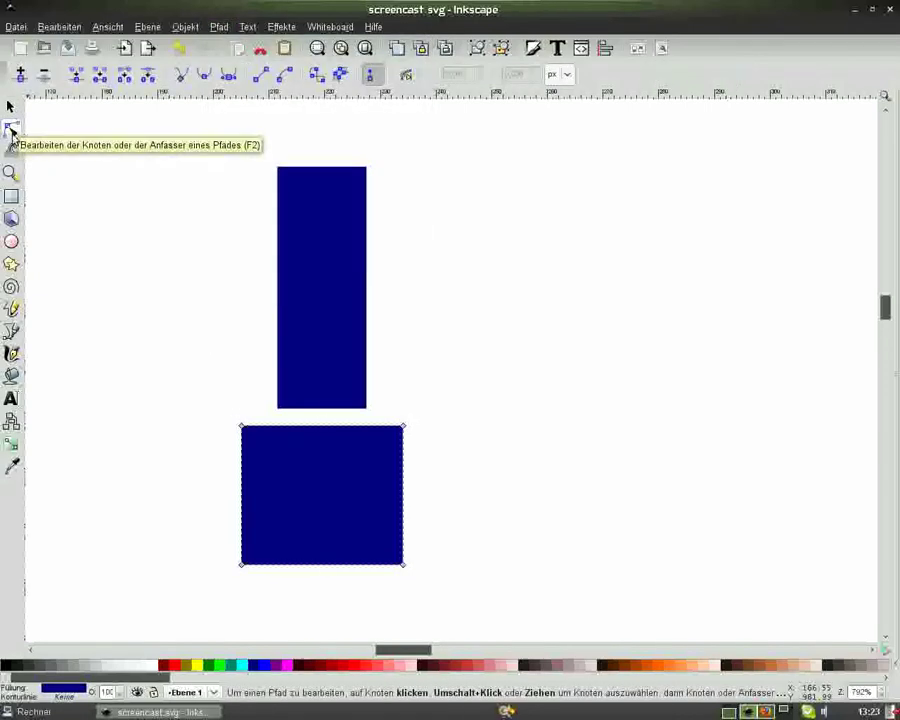
pyautogui.click(242, 427)
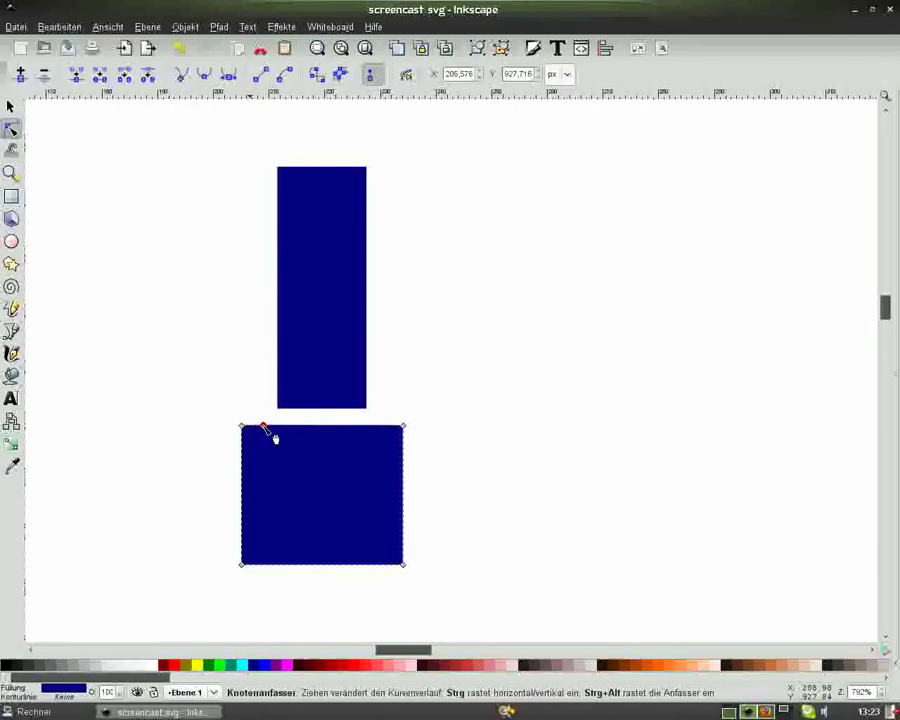
pyautogui.doubleClick(263, 426)
pyautogui.press('Delete')
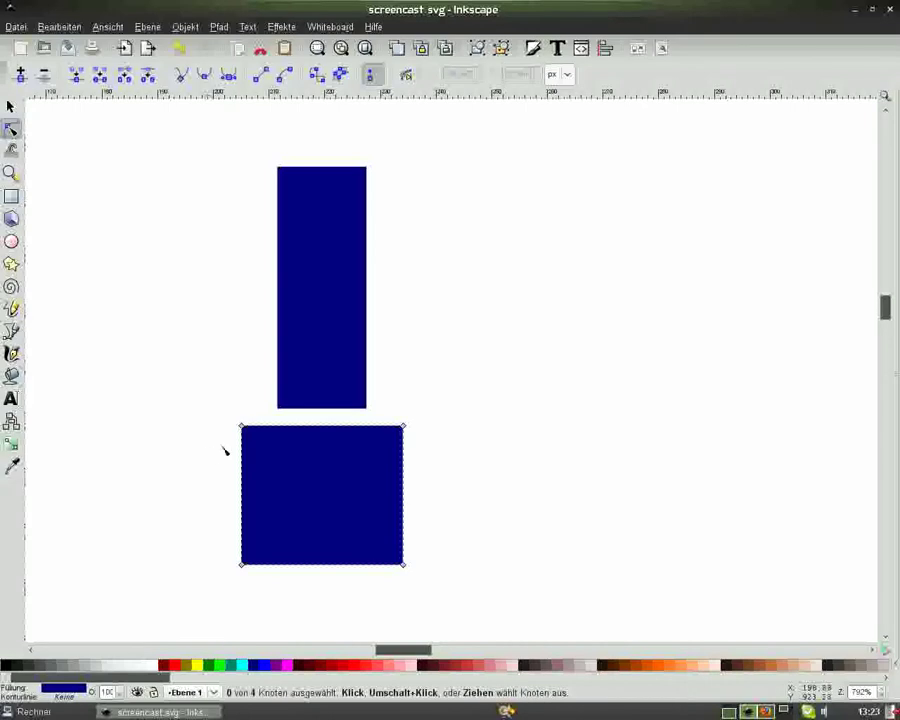
pyautogui.moveTo(244, 426); pyautogui.dragTo(285, 438)
pyautogui.moveTo(285, 437); pyautogui.dragTo(287, 437)
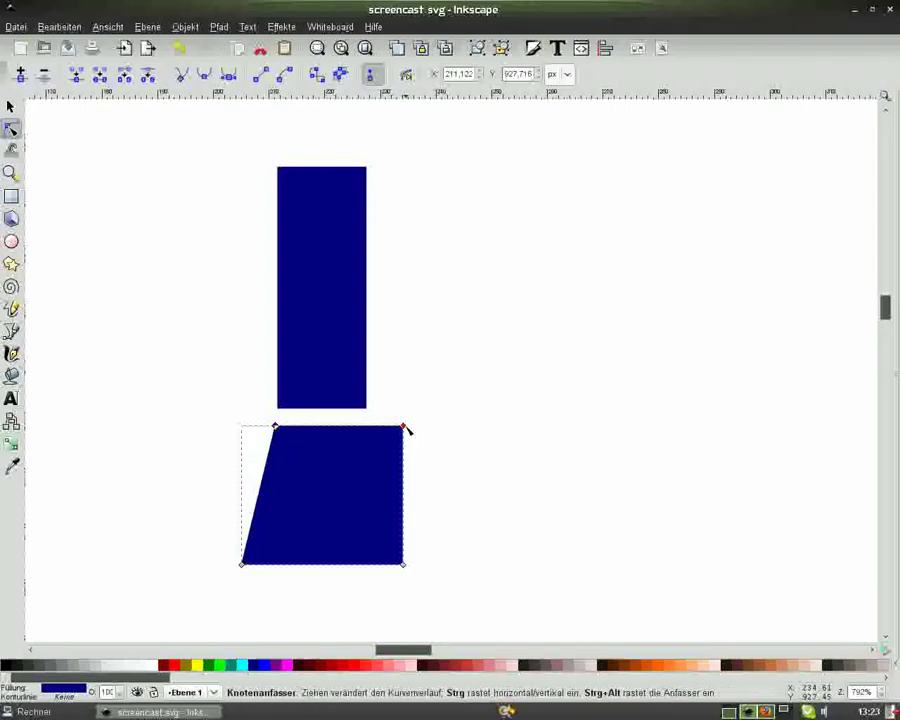
pyautogui.moveTo(406, 430); pyautogui.dragTo(375, 430)
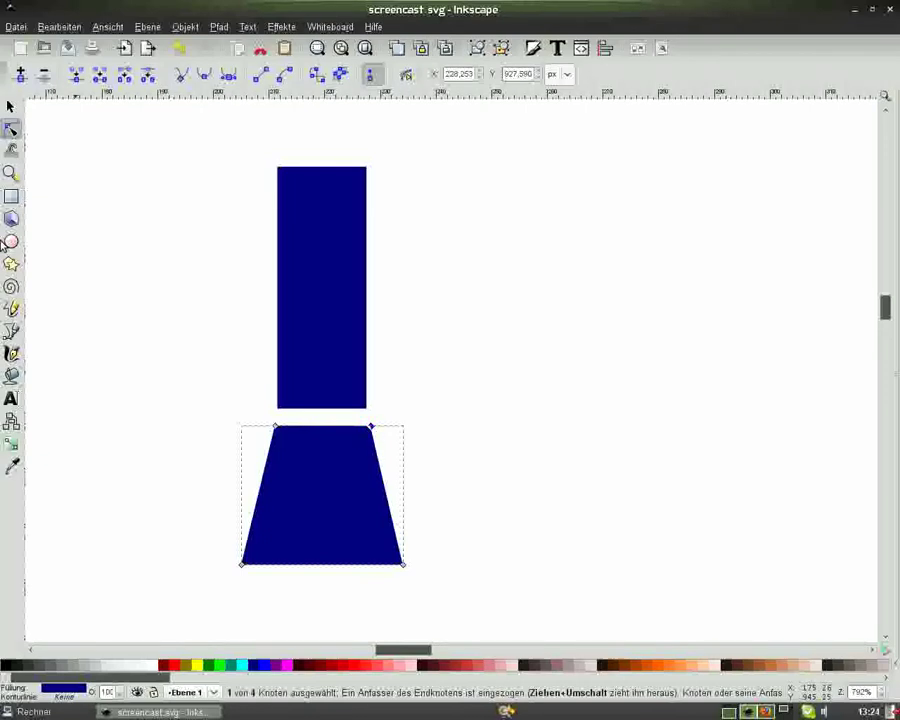
pyautogui.click(11, 105)
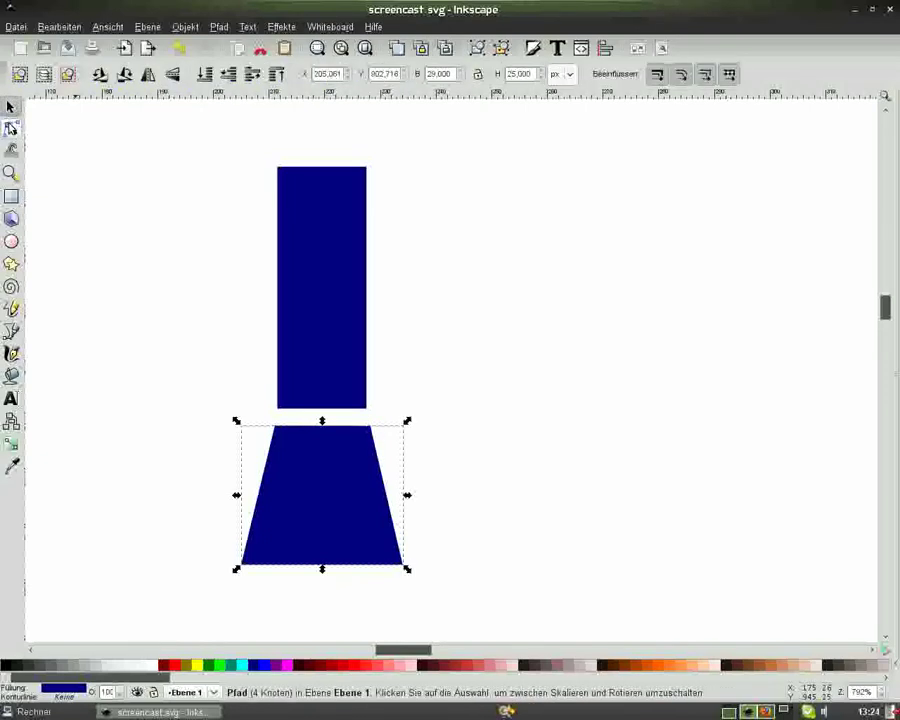
# - Delete the tall bar and move the trapezoid up level with the circle
pyautogui.press('-')
pyautogui.press('-')
pyautogui.press('-')
pyautogui.press('Tab')
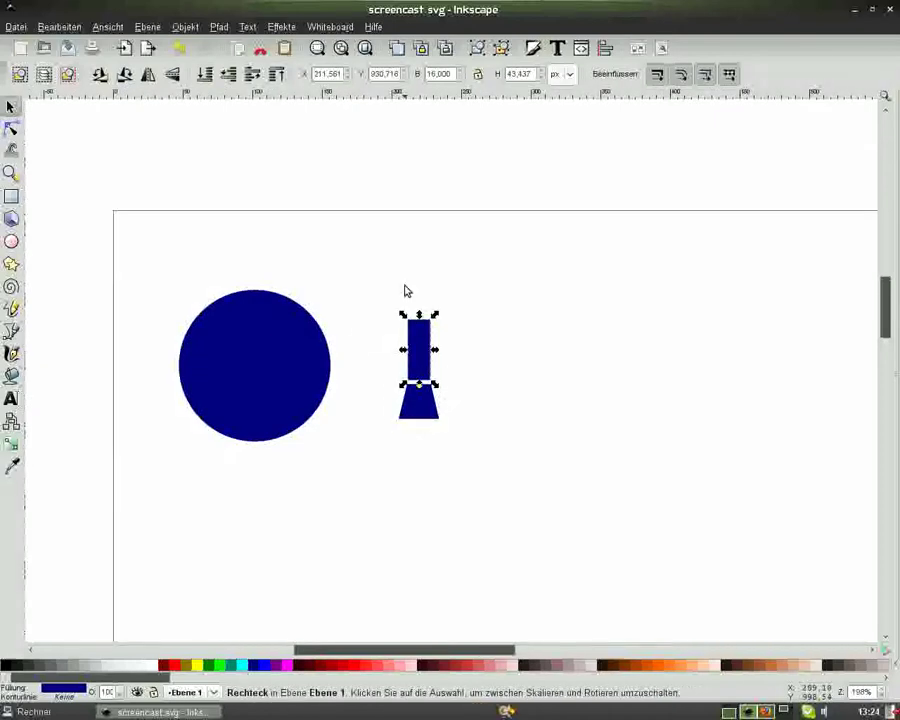
pyautogui.press('Delete')
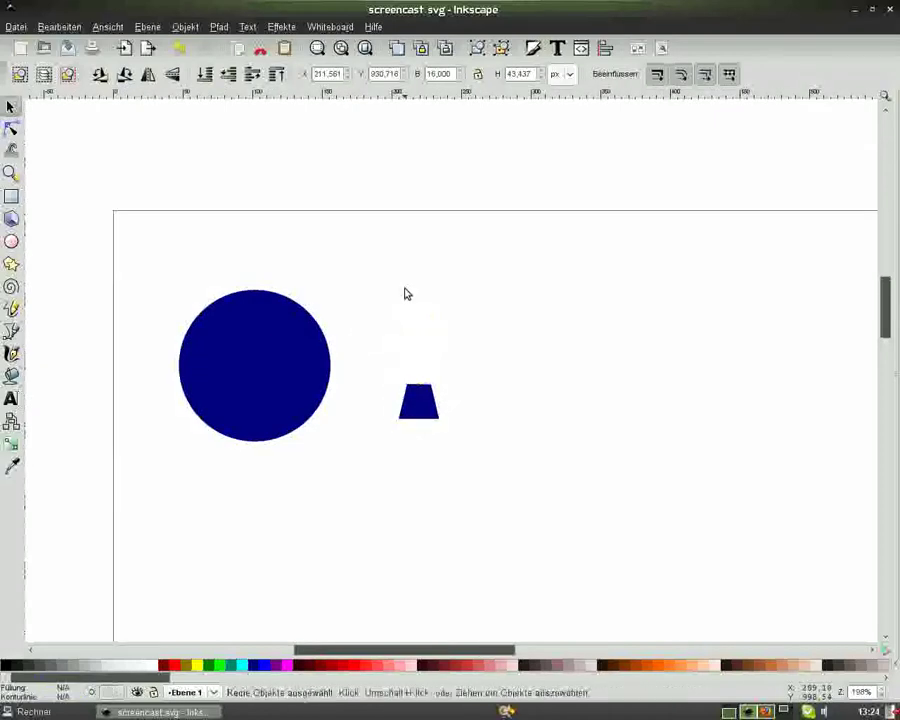
pyautogui.moveTo(421, 399); pyautogui.dragTo(421, 301)
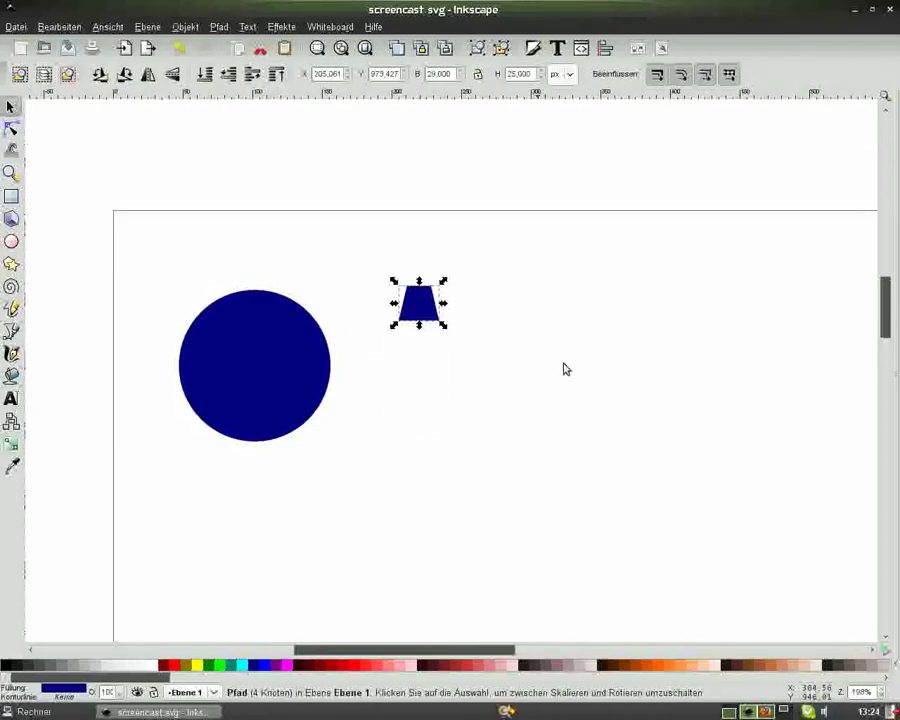
pyautogui.click(600, 367)
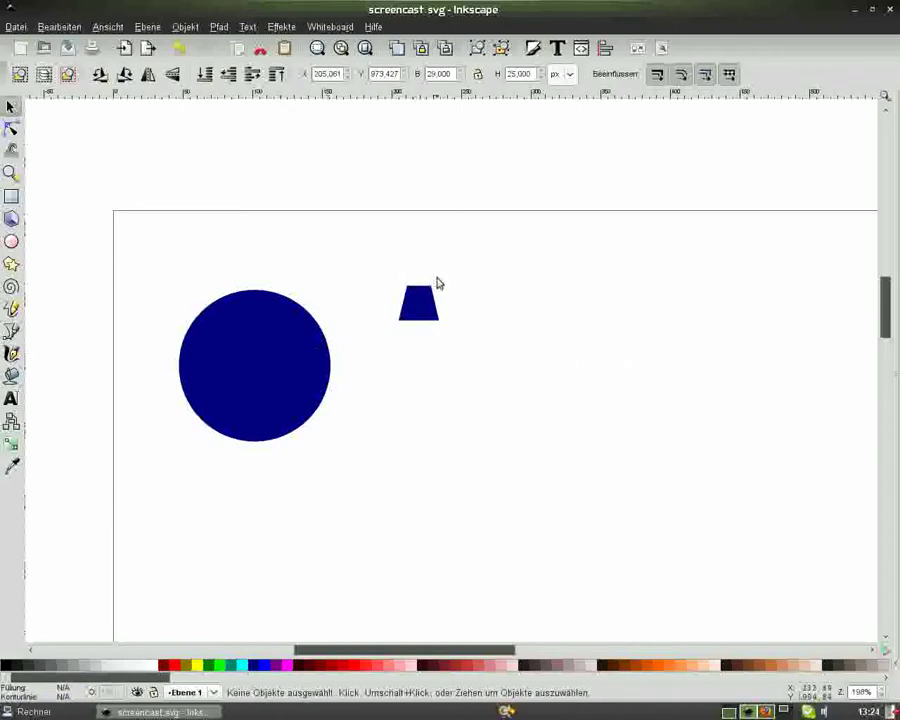
pyautogui.click(417, 303)
pyautogui.press('ctrl')
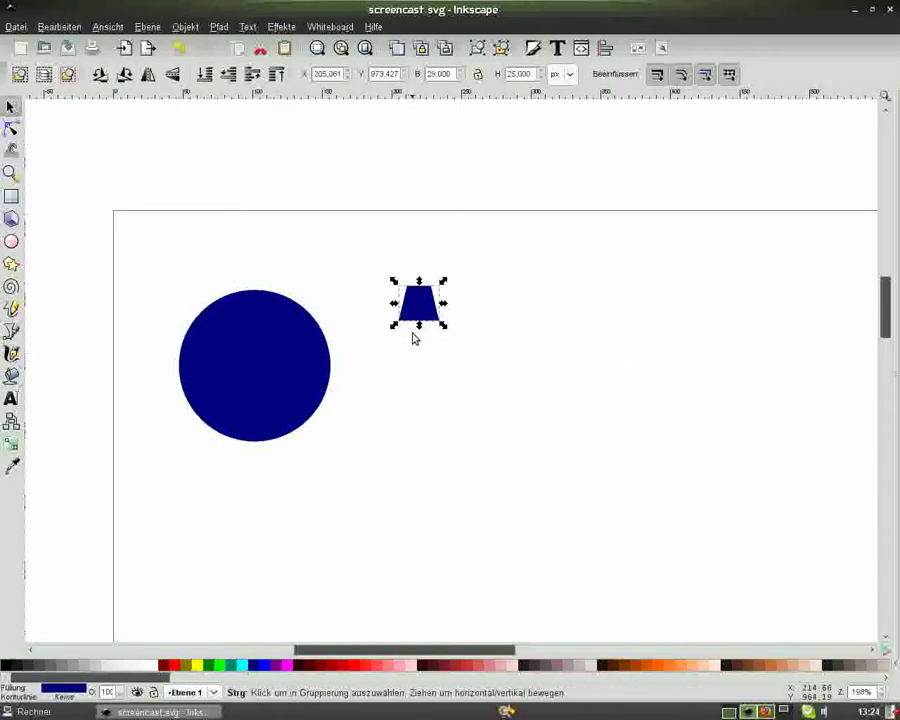
pyautogui.moveTo(443, 303); pyautogui.dragTo(521, 303)
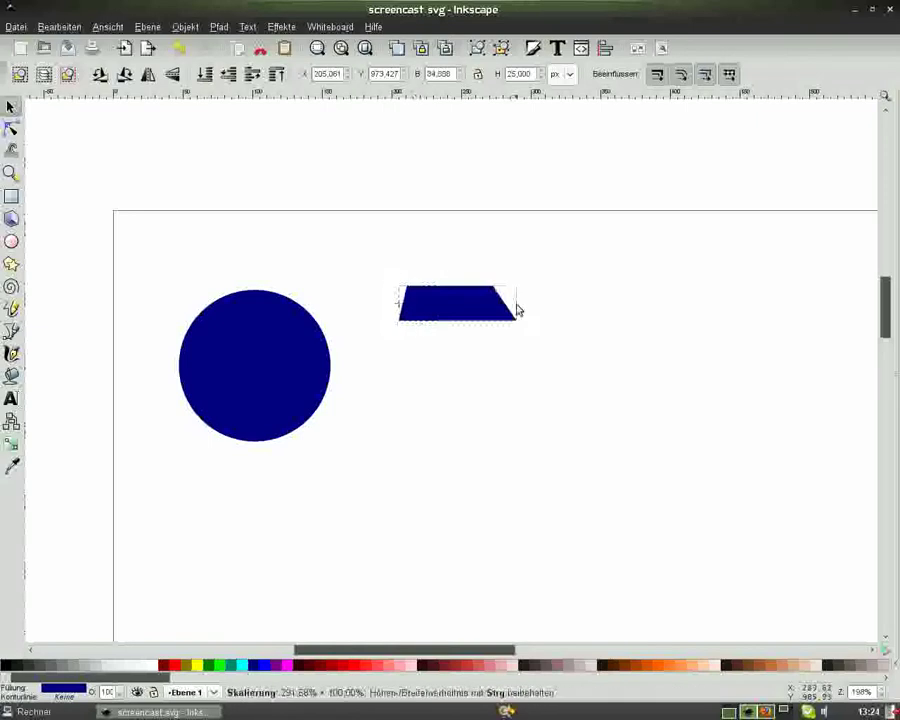
pyautogui.click(180, 48)
# - Duplicate the trapezoid to the right, rotating the left copy 90° CCW and the right 90° CW
pyautogui.hotkey('ctrl', 'd')
pyautogui.moveTo(418, 300); pyautogui.dragTo(527, 303)
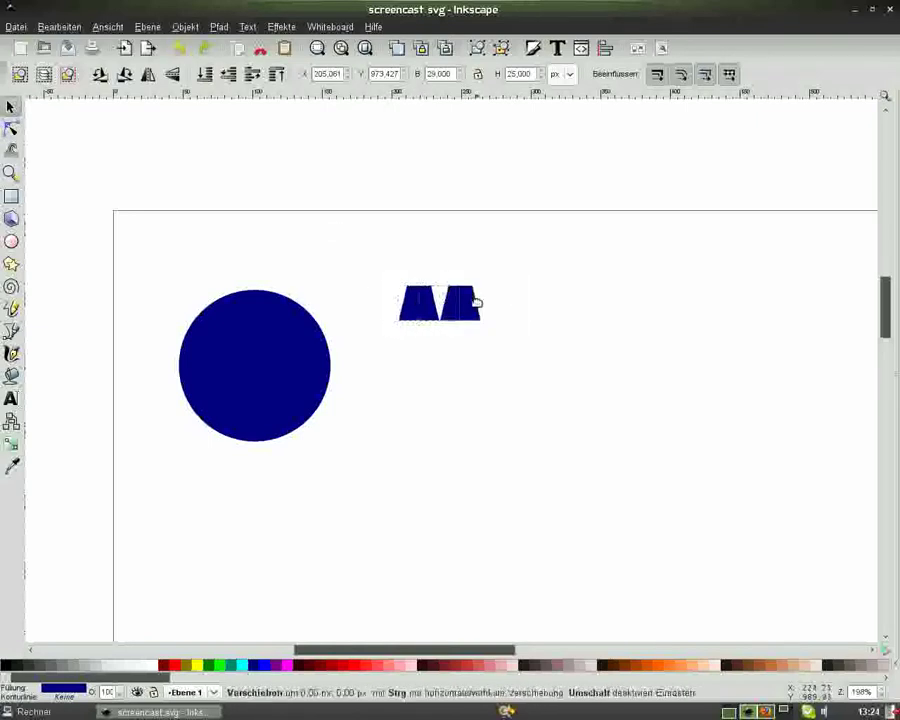
pyautogui.click(420, 302)
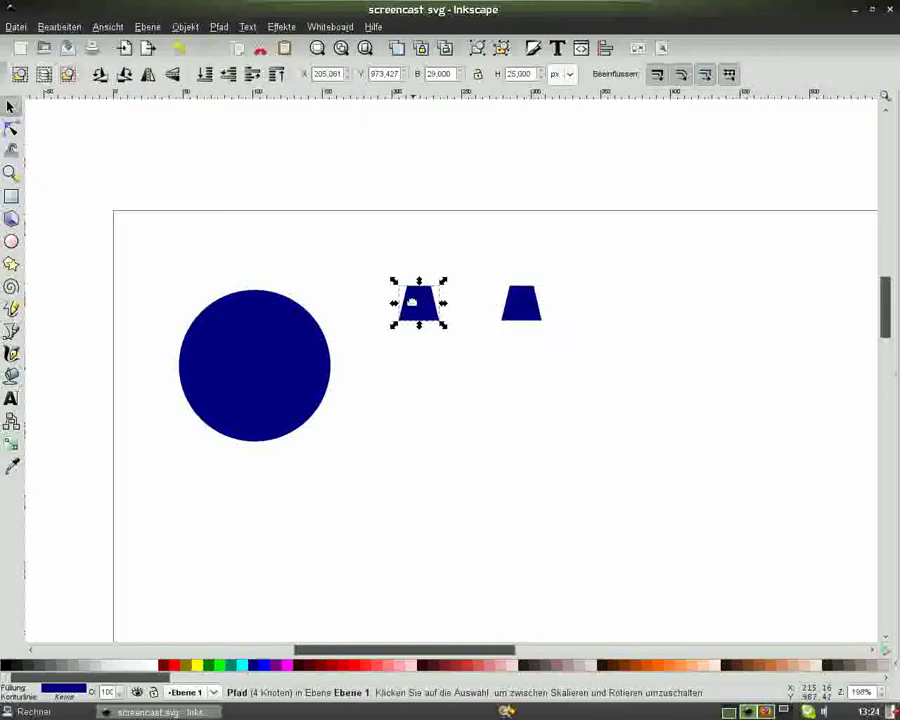
pyautogui.click(101, 78)
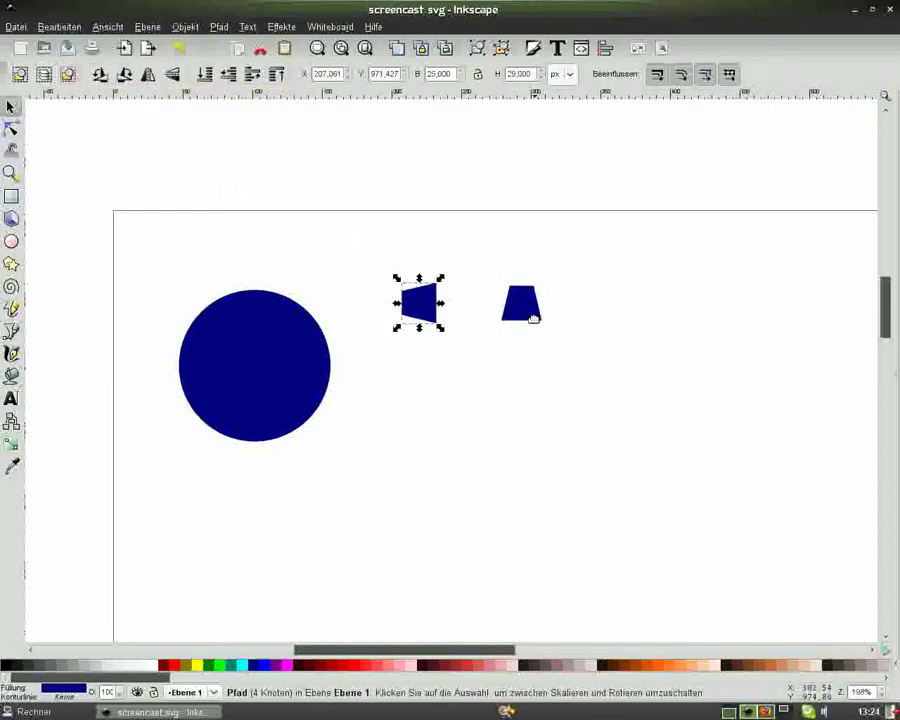
pyautogui.click(532, 313)
pyautogui.click(126, 76)
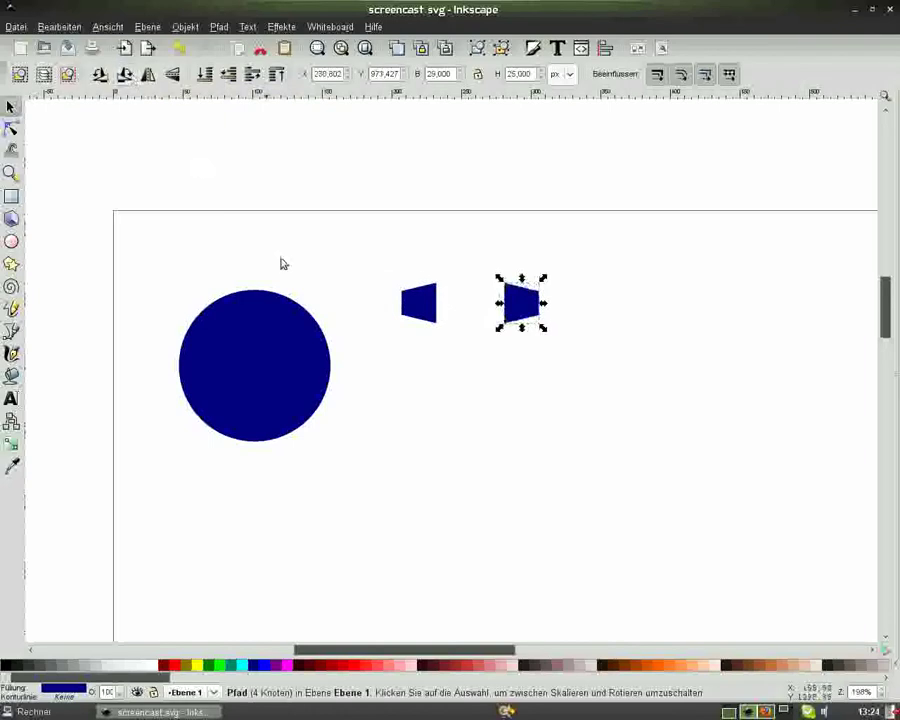
pyautogui.click(315, 228)
# - Move the left and right trapezoids beside the circle's left and right sides
pyautogui.moveTo(366, 304); pyautogui.dragTo(360, 295)
pyautogui.click(416, 306)
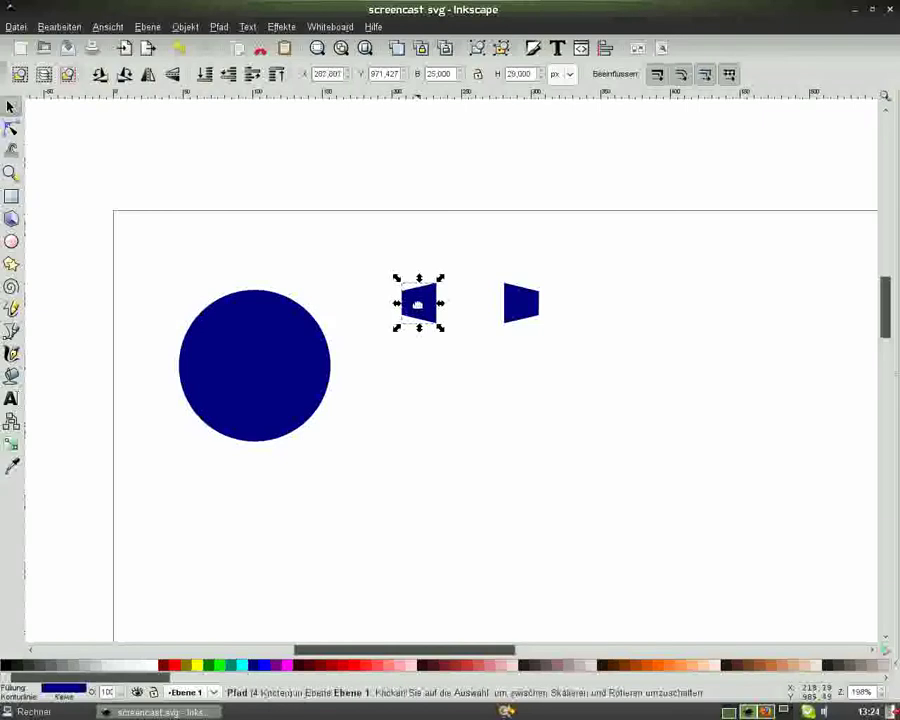
pyautogui.moveTo(416, 306); pyautogui.dragTo(144, 368)
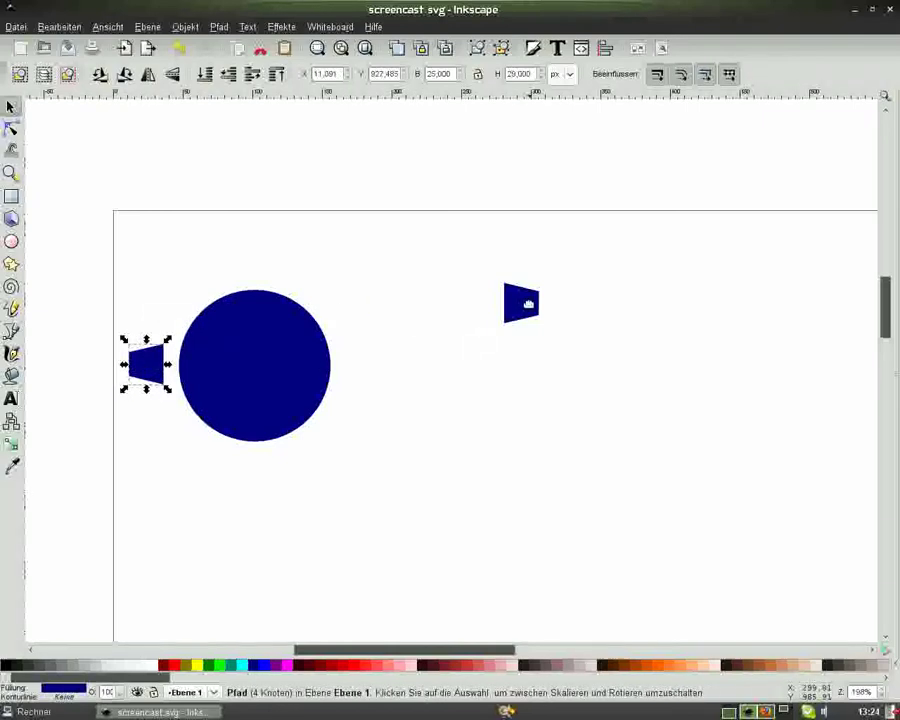
pyautogui.moveTo(526, 302); pyautogui.dragTo(349, 378)
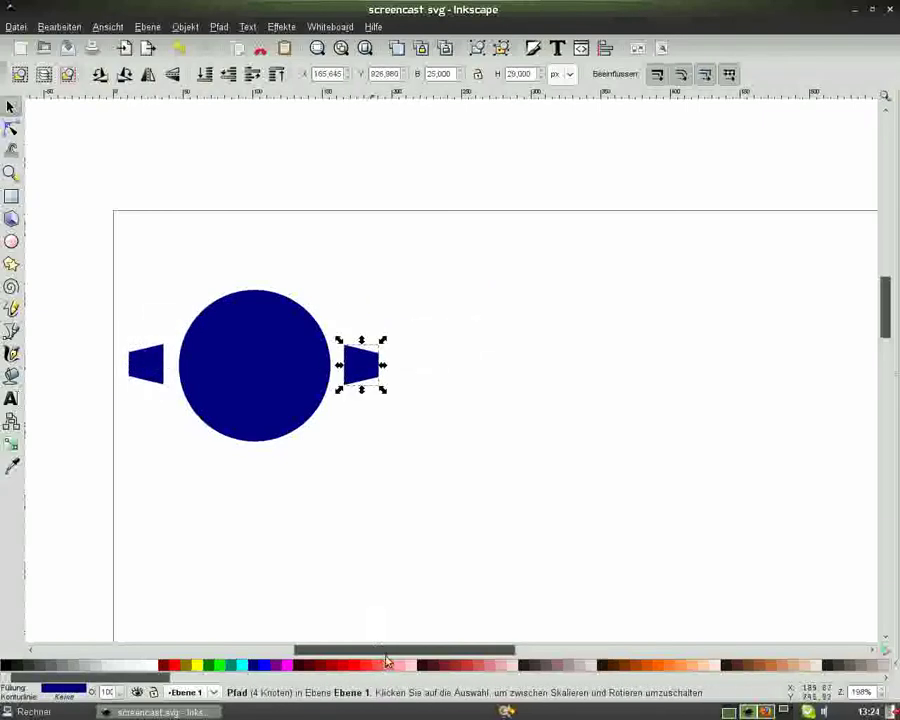
pyautogui.moveTo(380, 651); pyautogui.dragTo(336, 651)
# - Push both trapezoids flush against the circle's edges, undoing the stray move
pyautogui.press('+')
pyautogui.press('+')
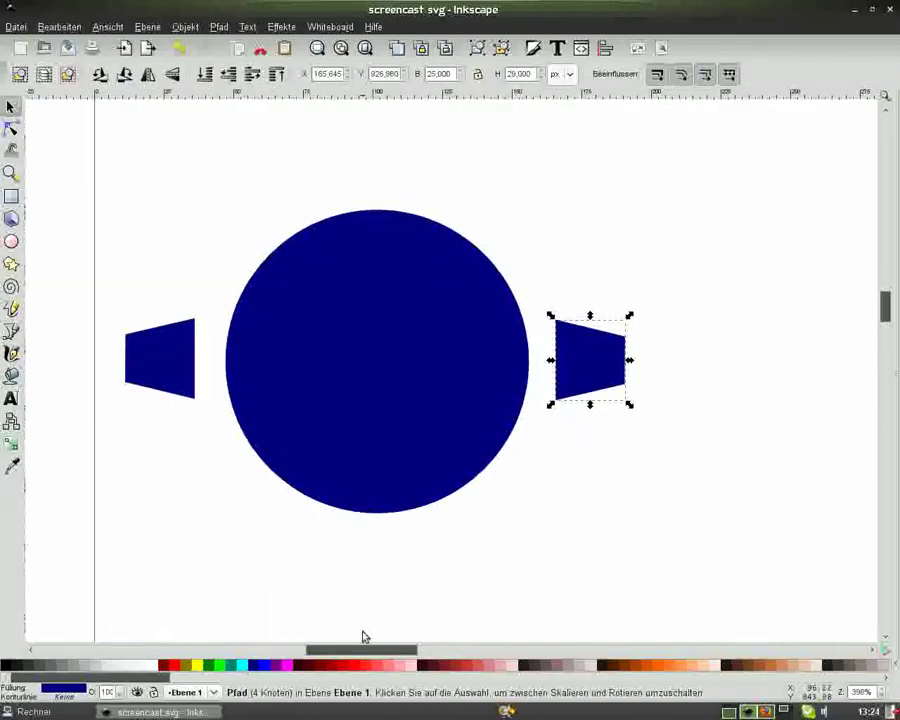
pyautogui.moveTo(151, 356); pyautogui.dragTo(191, 360)
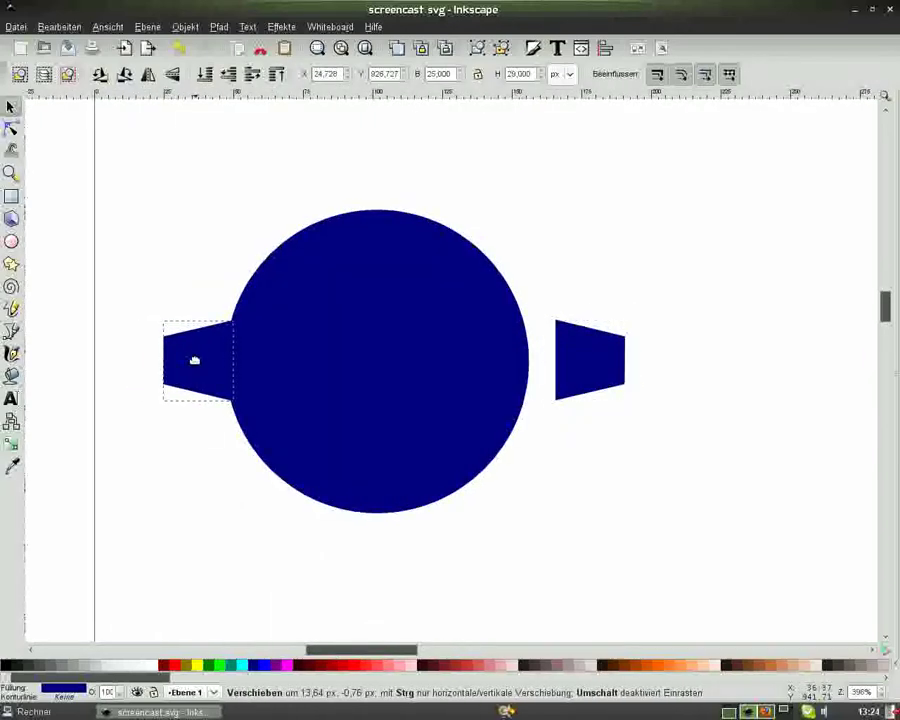
pyautogui.moveTo(191, 360); pyautogui.dragTo(195, 360)
pyautogui.moveTo(616, 364); pyautogui.dragTo(568, 367)
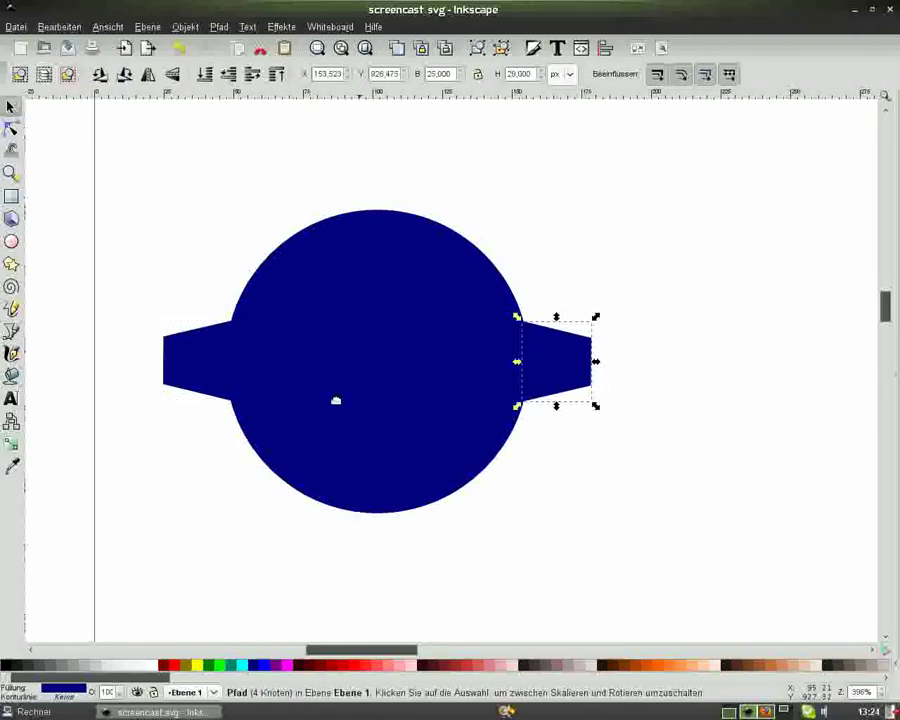
pyautogui.moveTo(228, 340); pyautogui.dragTo(645, 434)
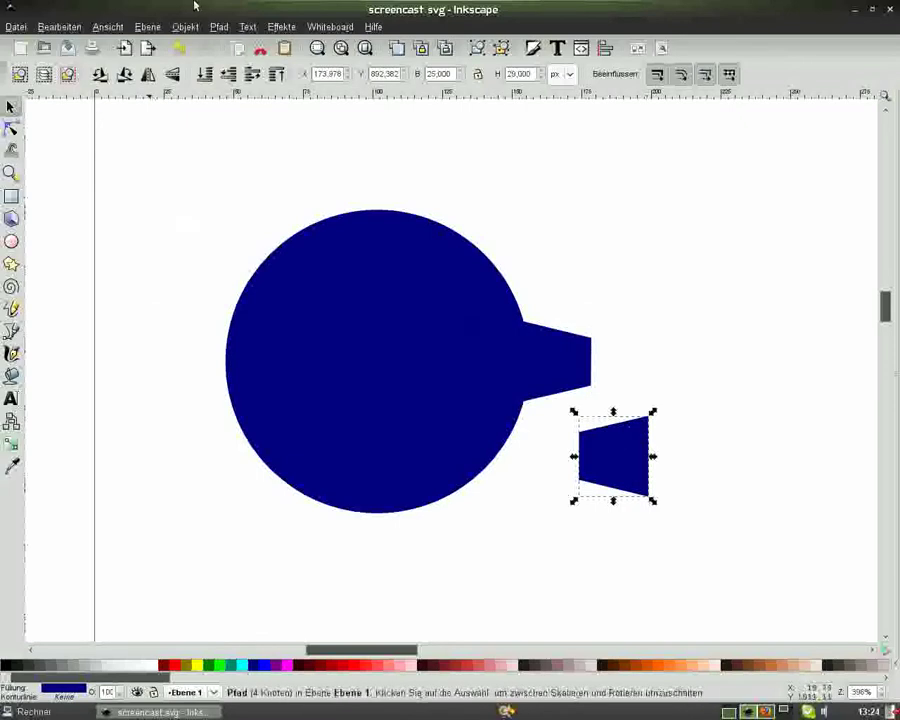
pyautogui.click(178, 50)
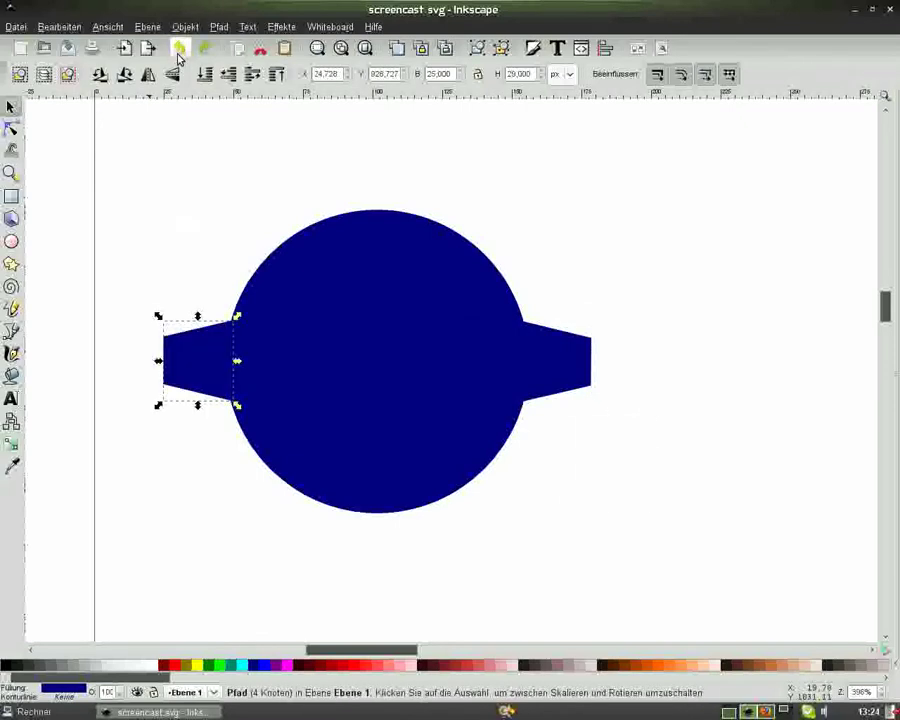
pyautogui.click(238, 183)
# - Centre both trapezoids on a common horizontal axis with Align and Distribute
pyautogui.moveTo(118, 276); pyautogui.dragTo(677, 418)
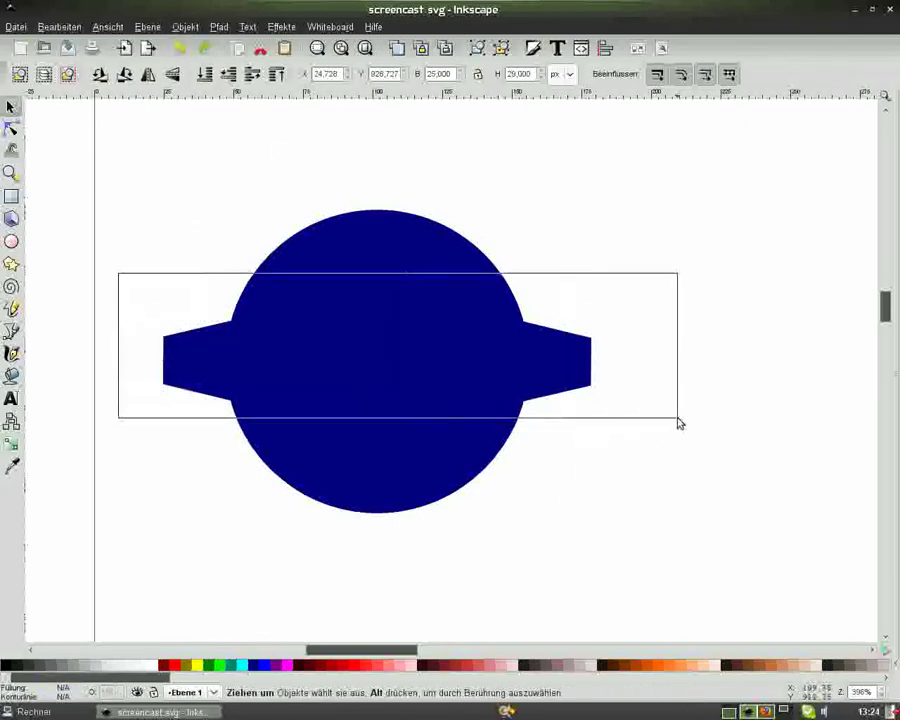
pyautogui.click(604, 48)
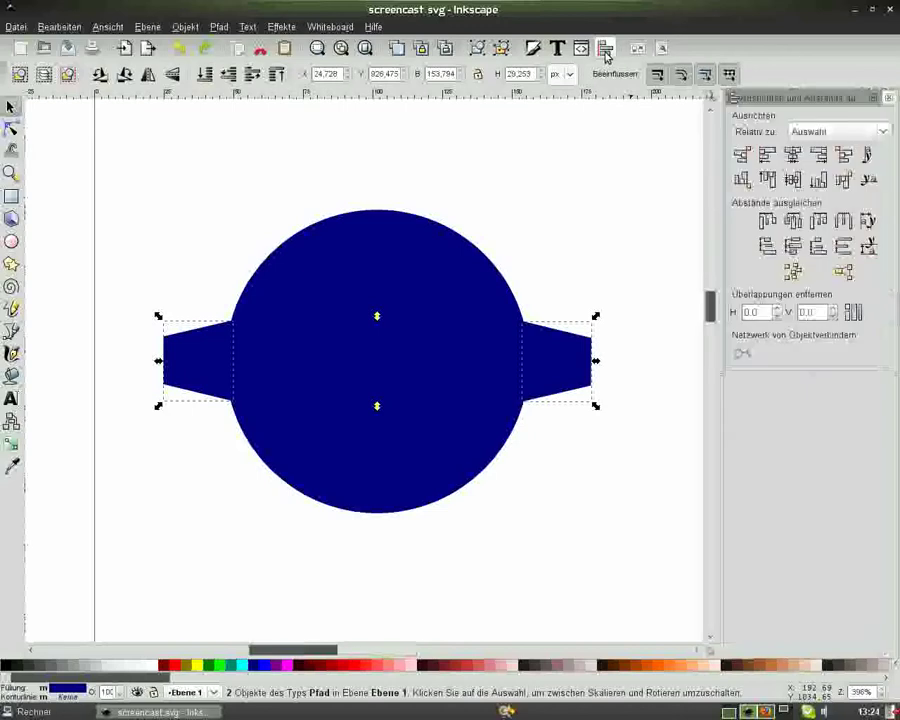
pyautogui.click(793, 181)
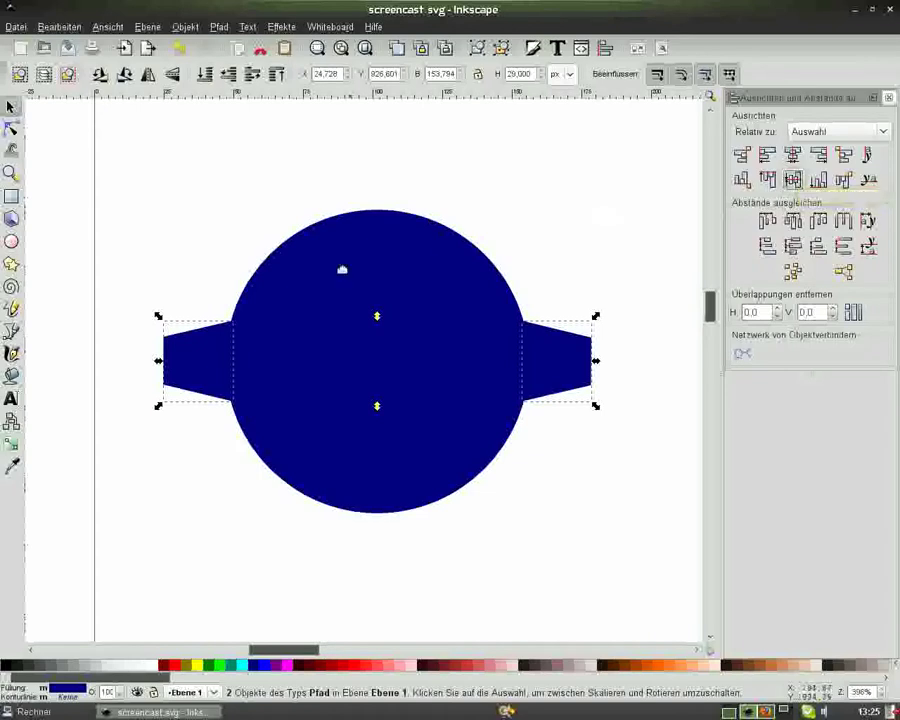
pyautogui.click(103, 187)
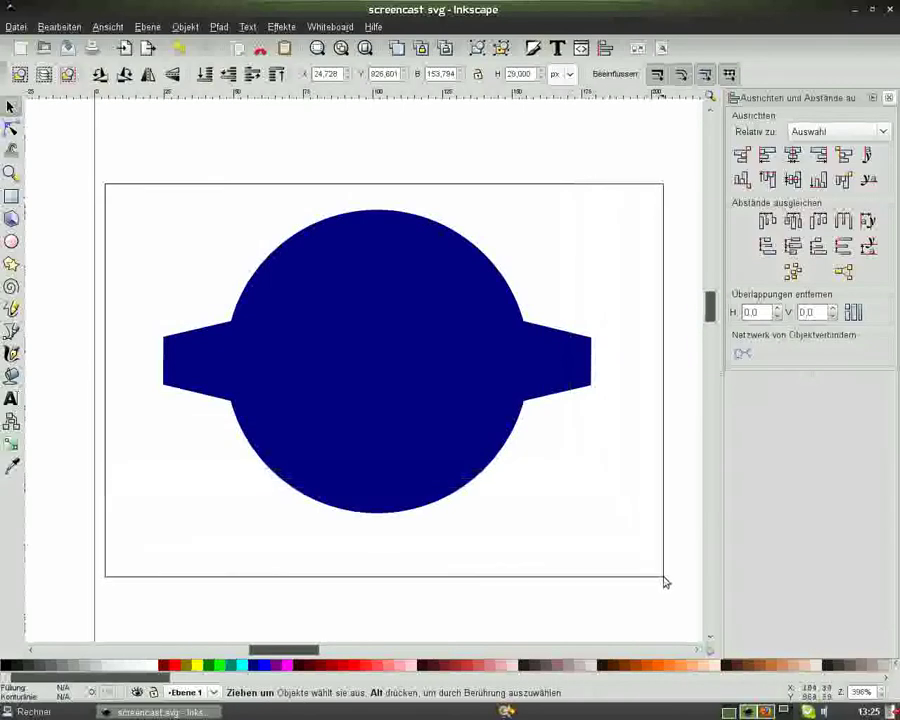
pyautogui.moveTo(125, 203); pyautogui.dragTo(662, 578)
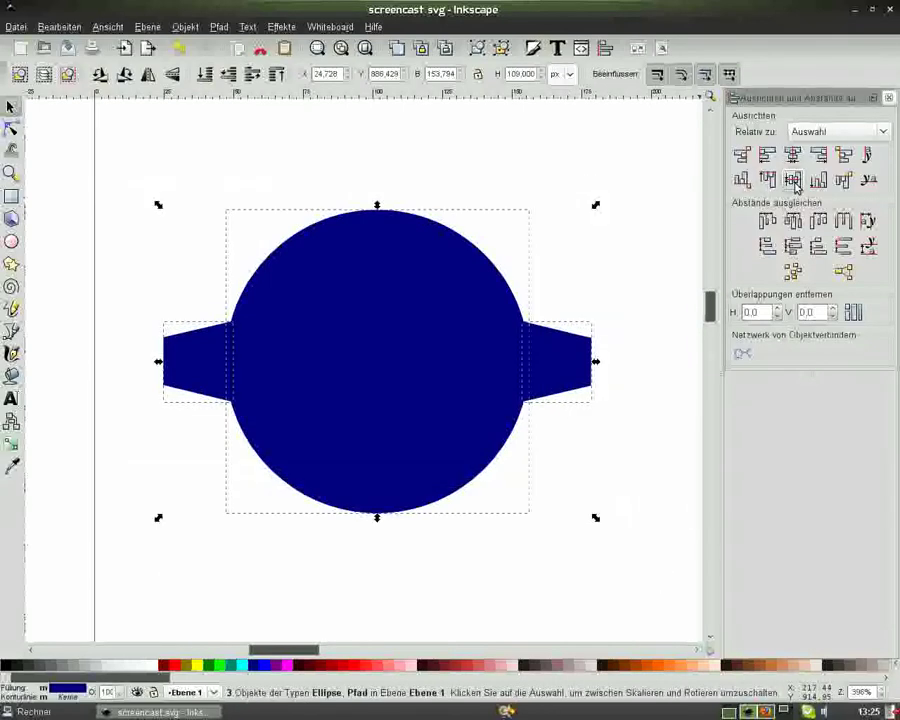
pyautogui.click(700, 178)
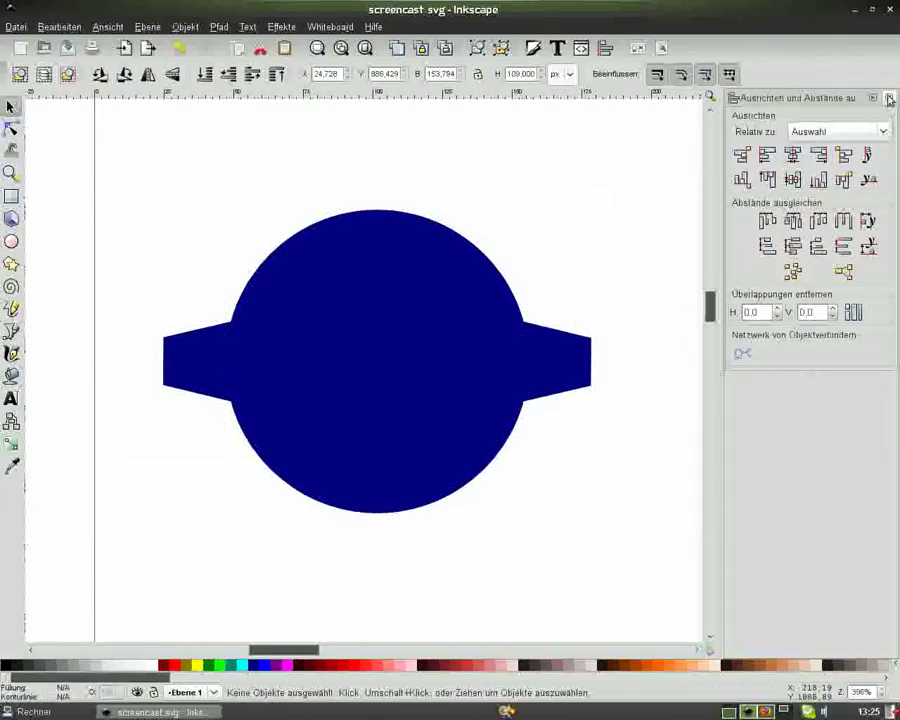
pyautogui.click(888, 97)
# - Select the right and left trapezoids together
pyautogui.click(580, 351)
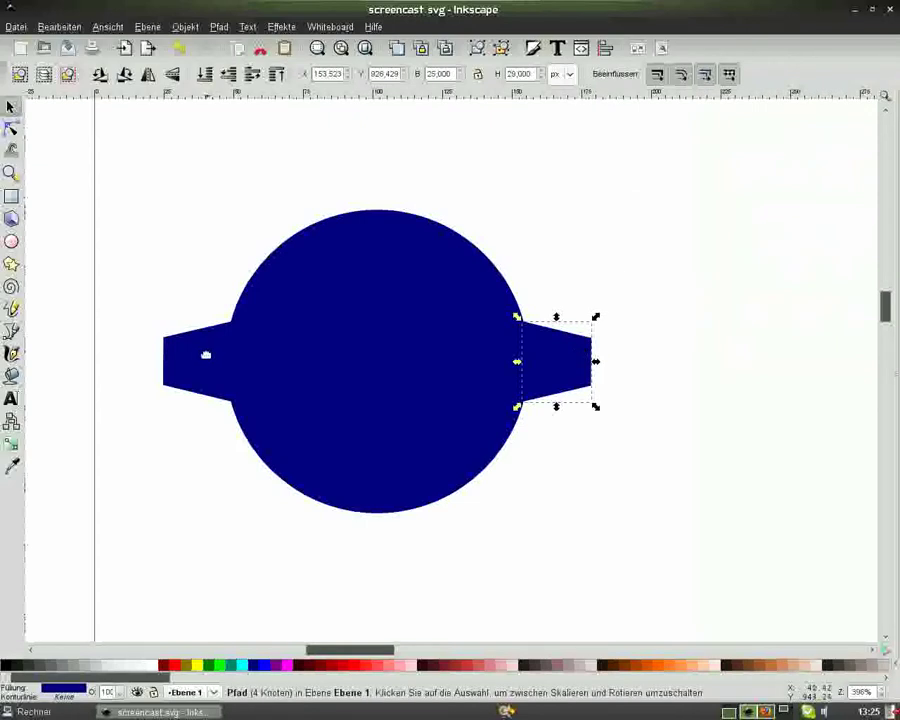
pyautogui.press('shift')
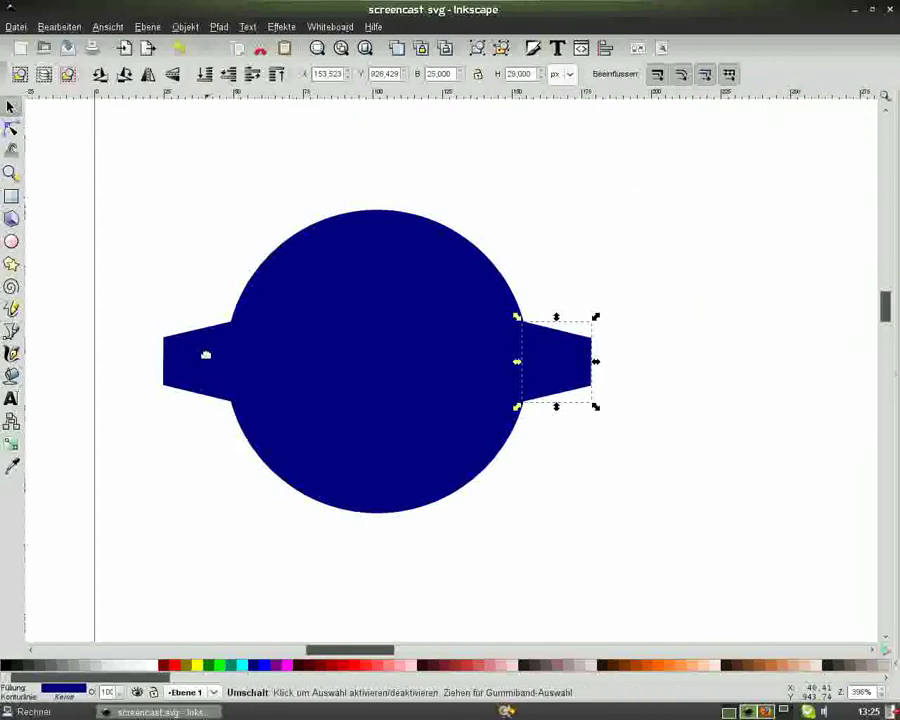
pyautogui.keyDown('shift'); pyautogui.click(205, 355); pyautogui.keyUp('shift')
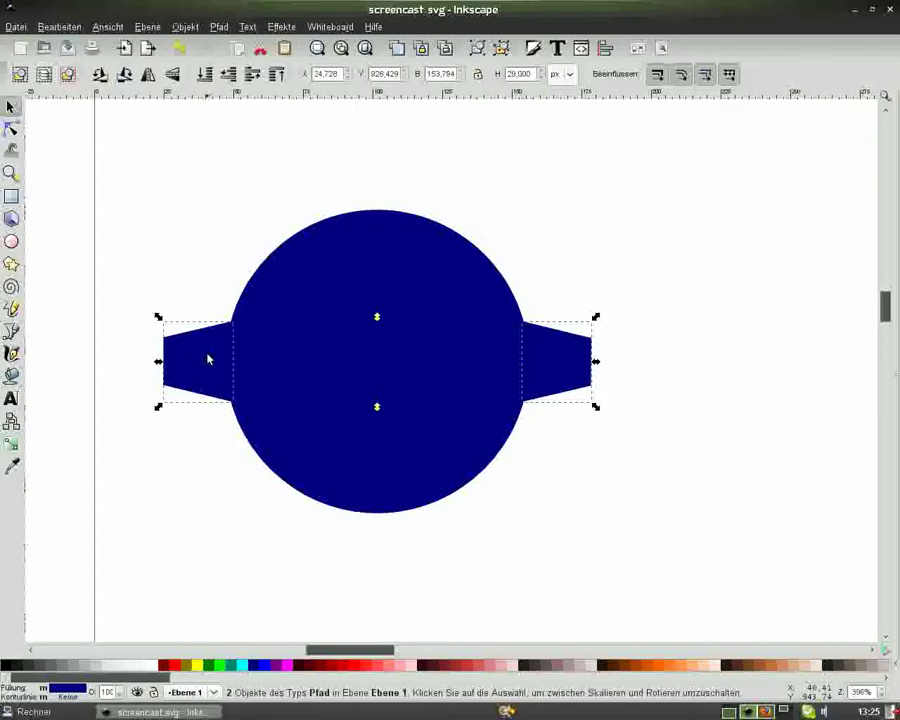
# - Combine the side trapezoids into one path and add a 90° rotated copy for top and bottom teeth
pyautogui.press('ctrl')
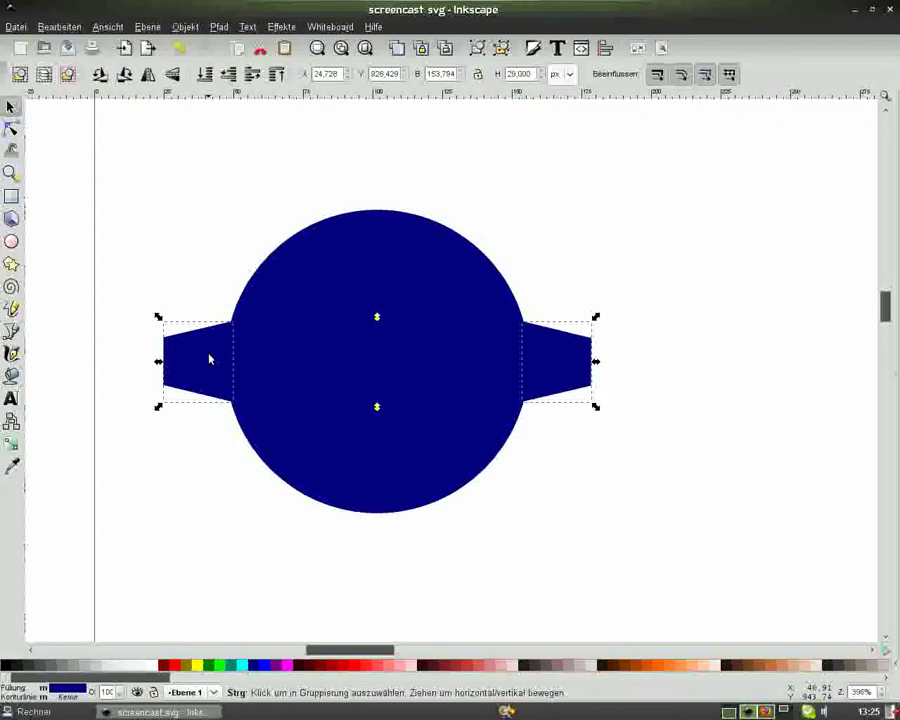
pyautogui.hotkey('ctrl', 'k')
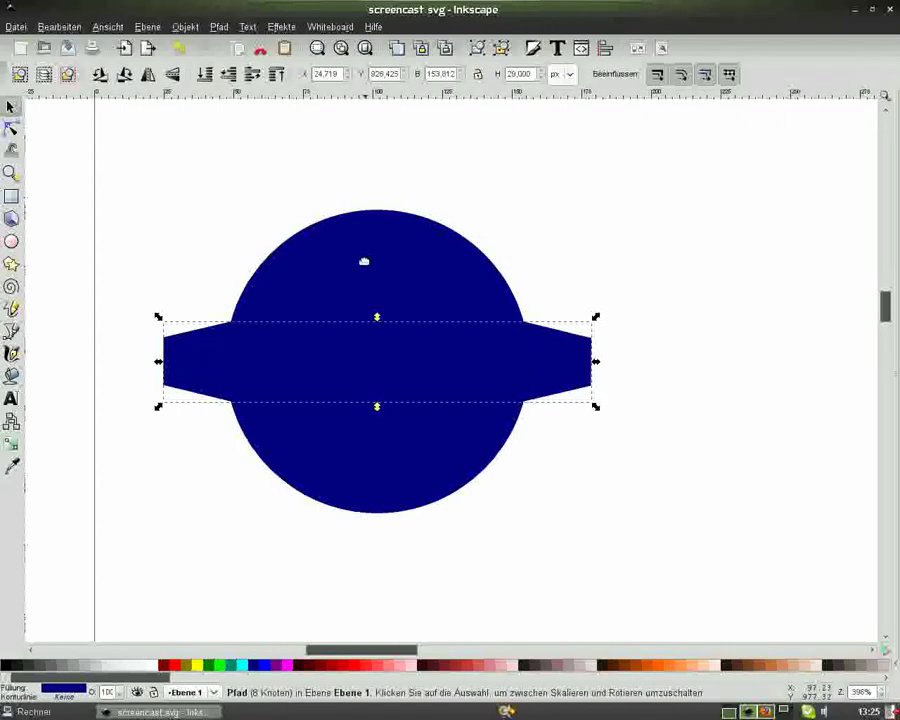
pyautogui.press('ctrl')
pyautogui.hotkey('ctrl', 'd')
pyautogui.click(99, 75)
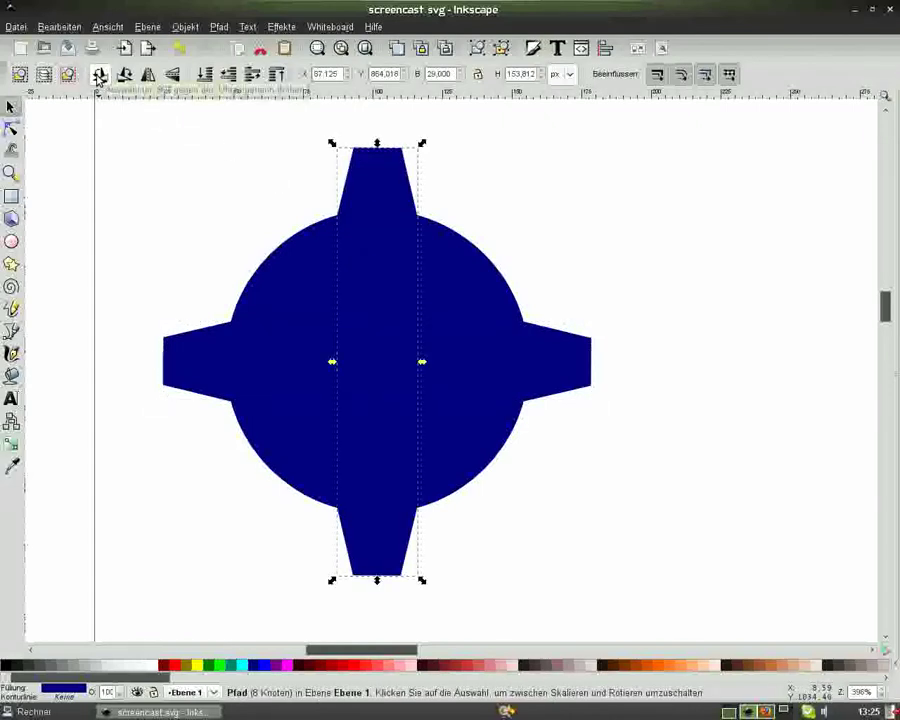
pyautogui.click(163, 133)
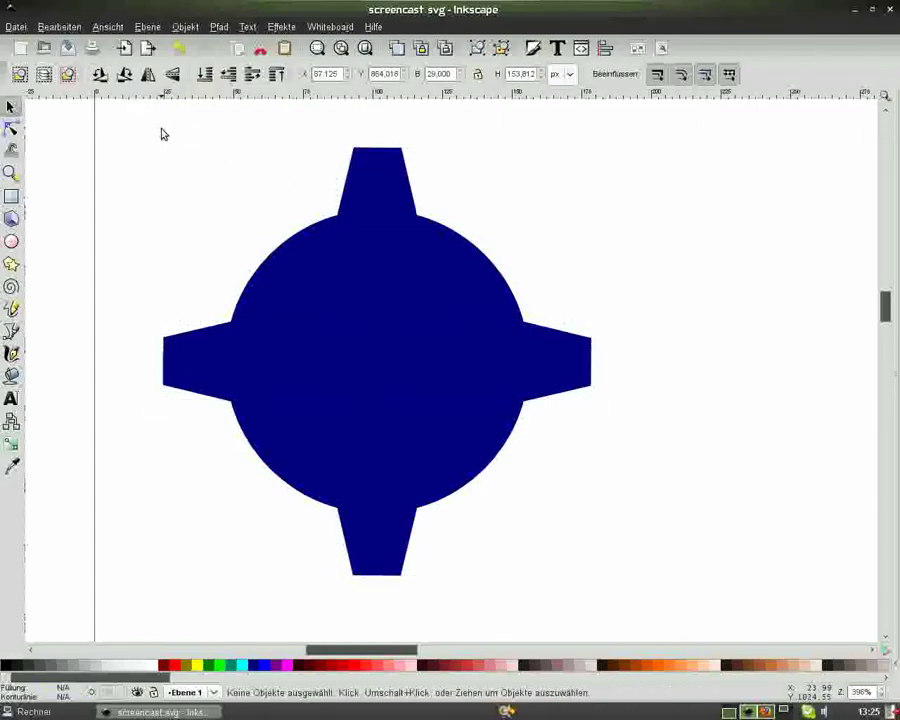
# - Rotate a copy of the teeth to a diagonal position around the circle
pyautogui.click(377, 176)
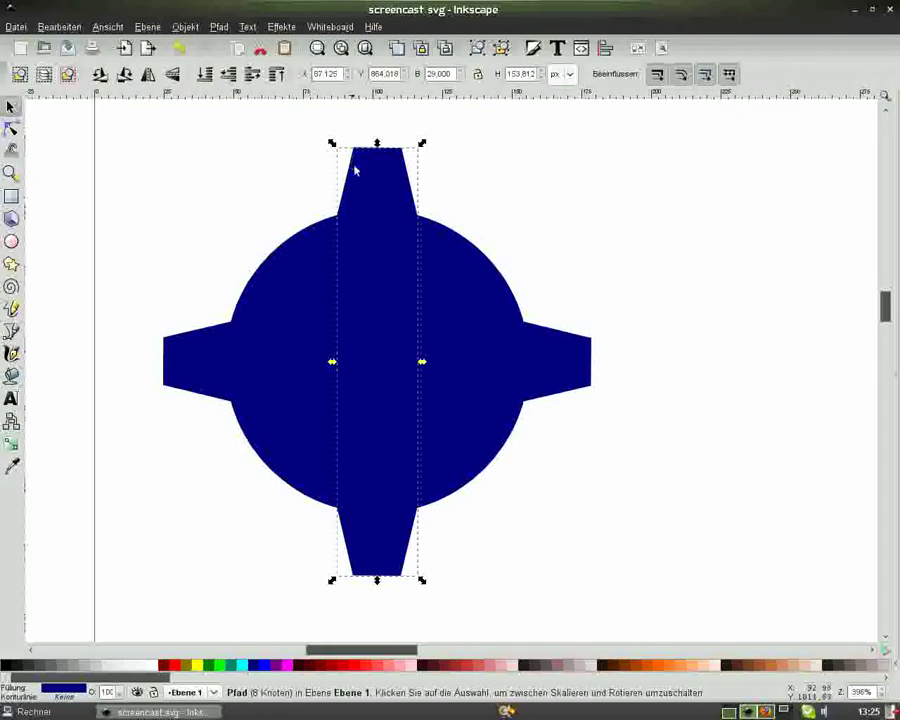
pyautogui.click(363, 168)
pyautogui.moveTo(422, 144); pyautogui.dragTo(543, 249)
pyautogui.click(647, 194)
pyautogui.click(517, 206)
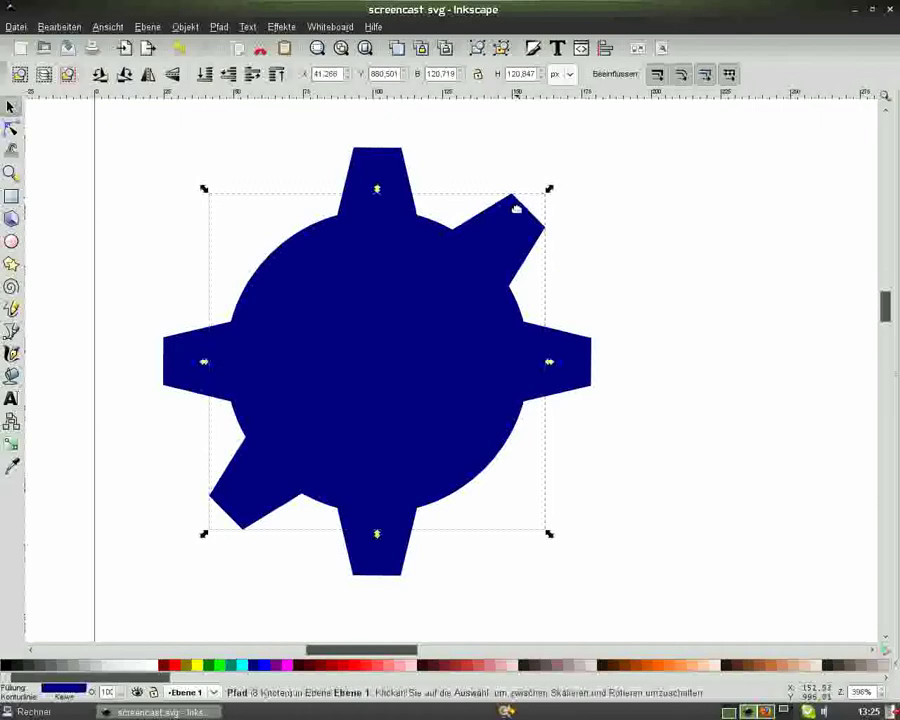
# - Mirror the diagonal teeth horizontally to fill the opposite diagonals, completing eight teeth
pyautogui.click(687, 194)
pyautogui.click(508, 223)
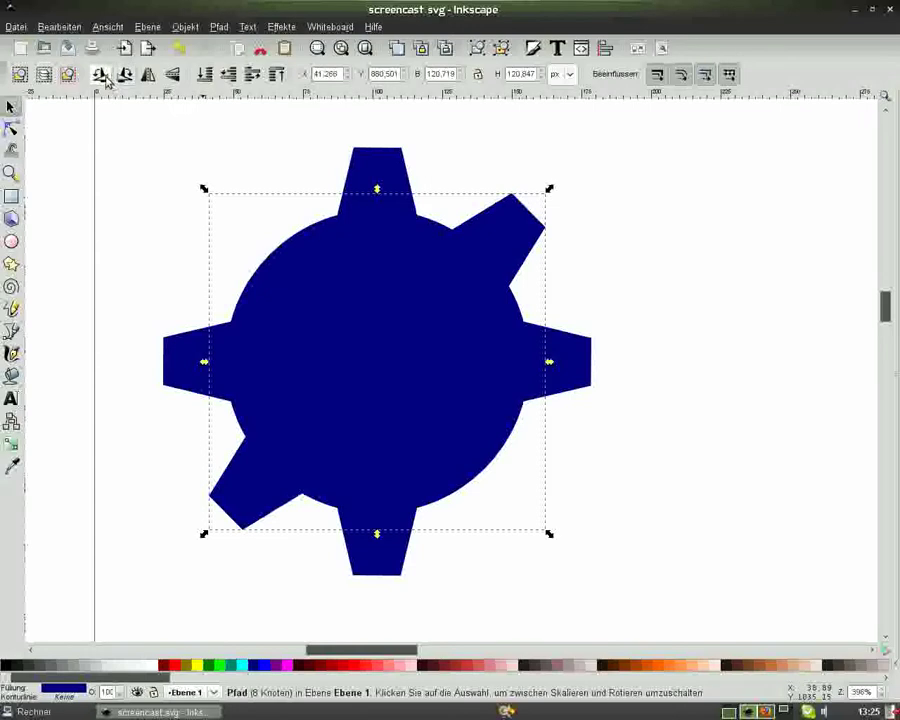
pyautogui.click(152, 80)
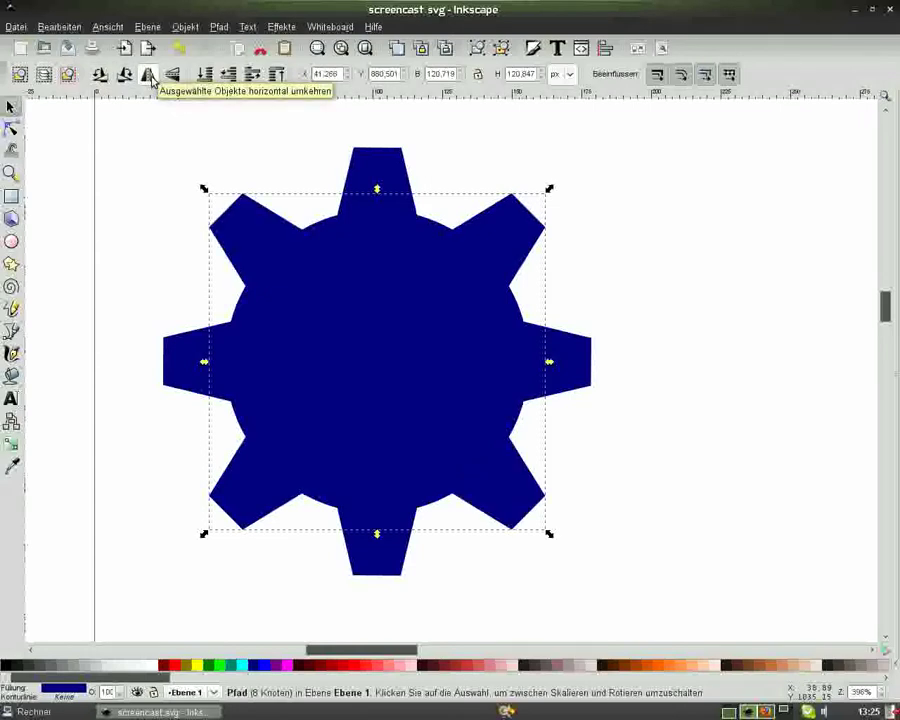
pyautogui.click(160, 191)
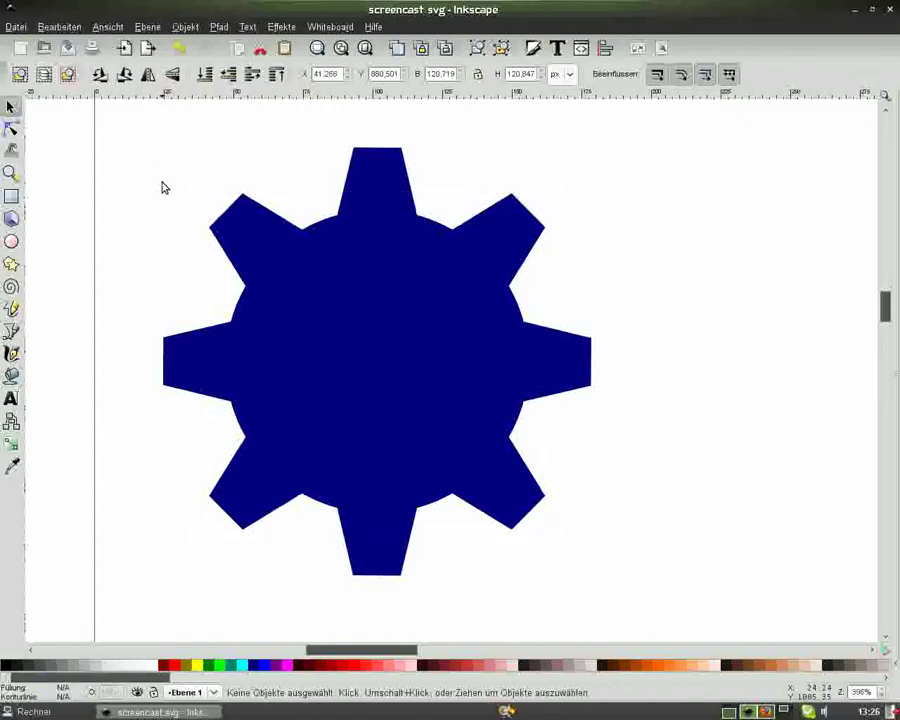
pyautogui.press('-')
pyautogui.press('-')
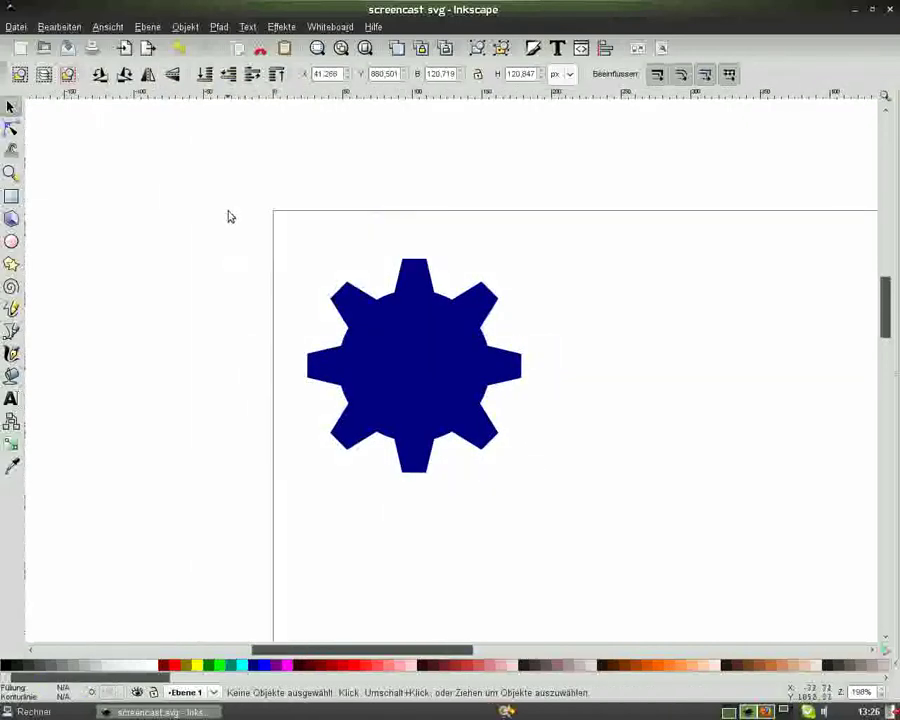
# - Union the circle and all teeth into a single 32-node gear path of 153.812 px
pyautogui.moveTo(247, 215); pyautogui.dragTo(590, 513)
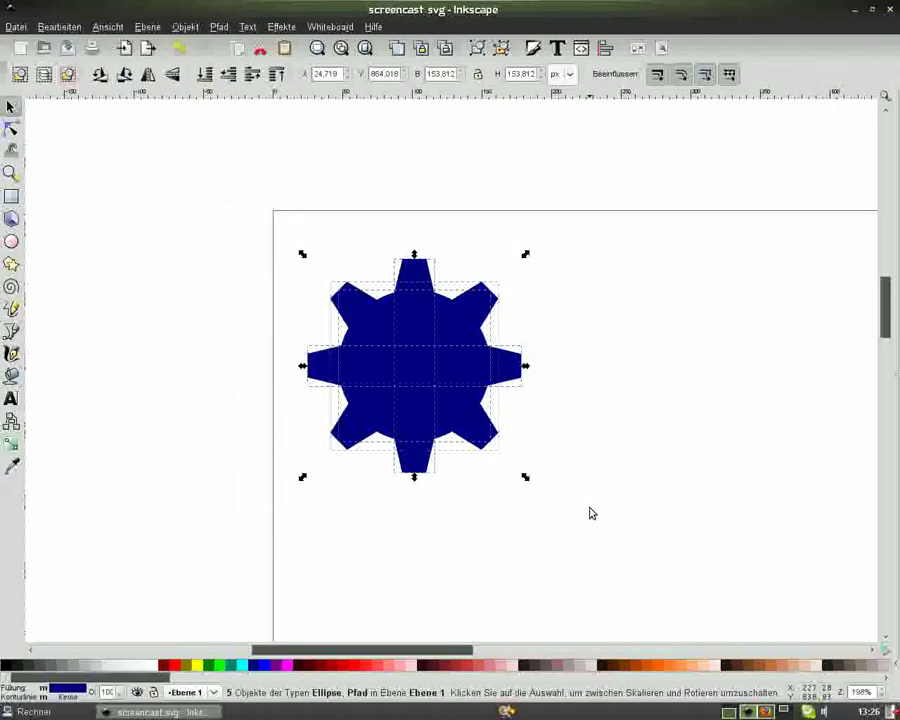
pyautogui.press('ctrl')
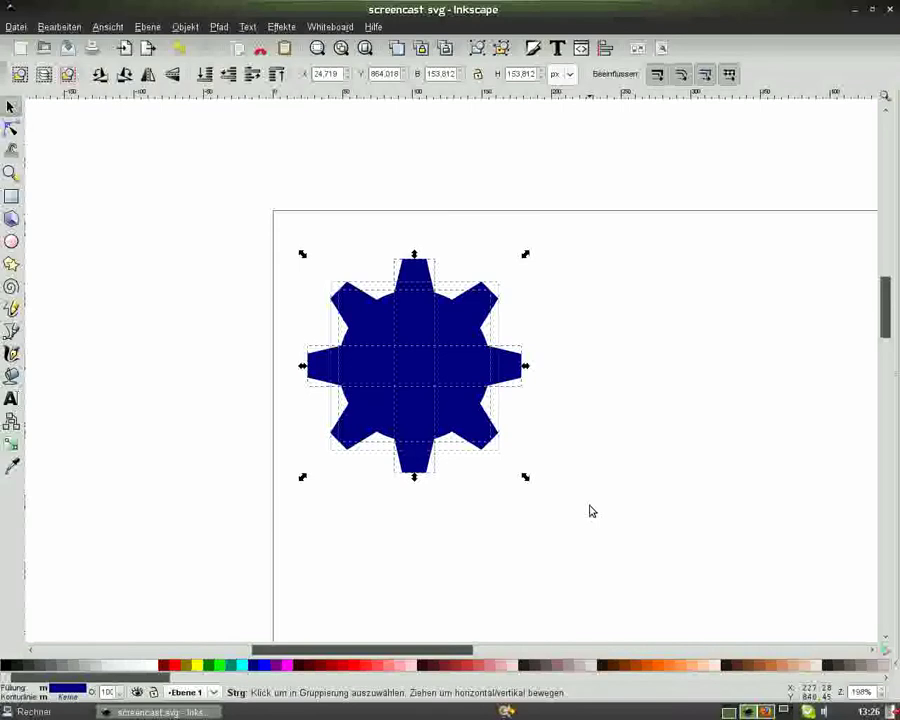
pyautogui.hotkey('ctrl', '+')
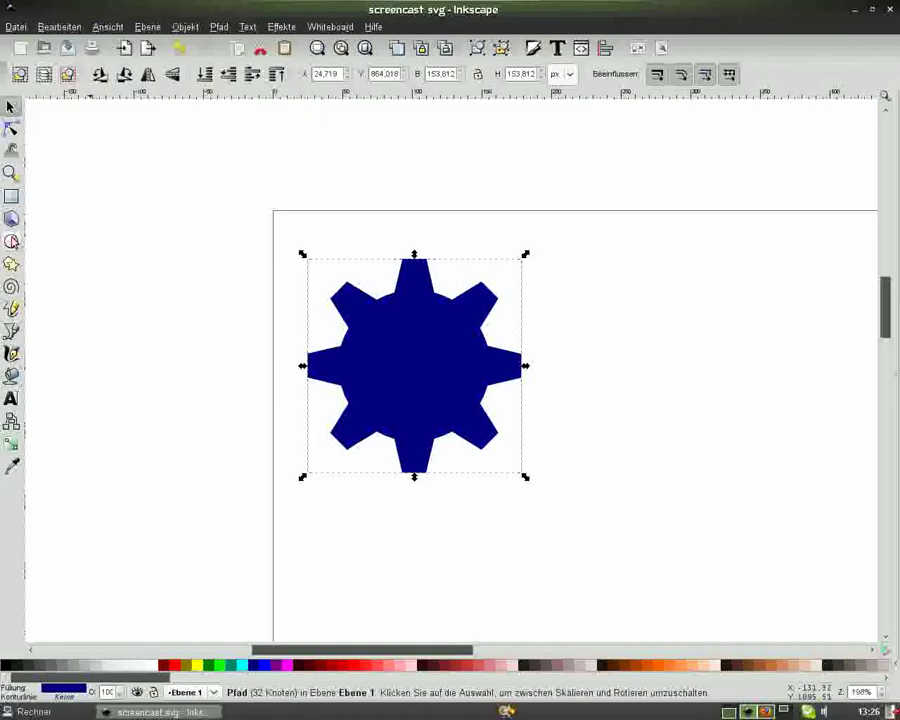
pyautogui.click(11, 241)
# - Draw an 89 × 89 px cyan circle and drag it onto the gear's centre
pyautogui.moveTo(731, 296); pyautogui.dragTo(680, 347)
pyautogui.click(11, 106)
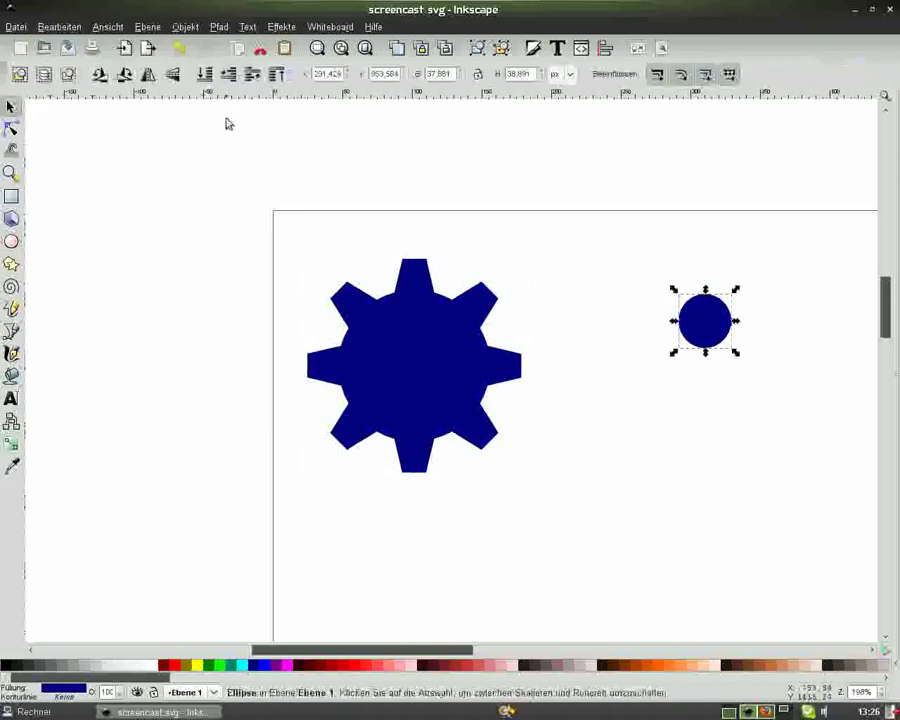
pyautogui.doubleClick(446, 74)
pyautogui.write('89')
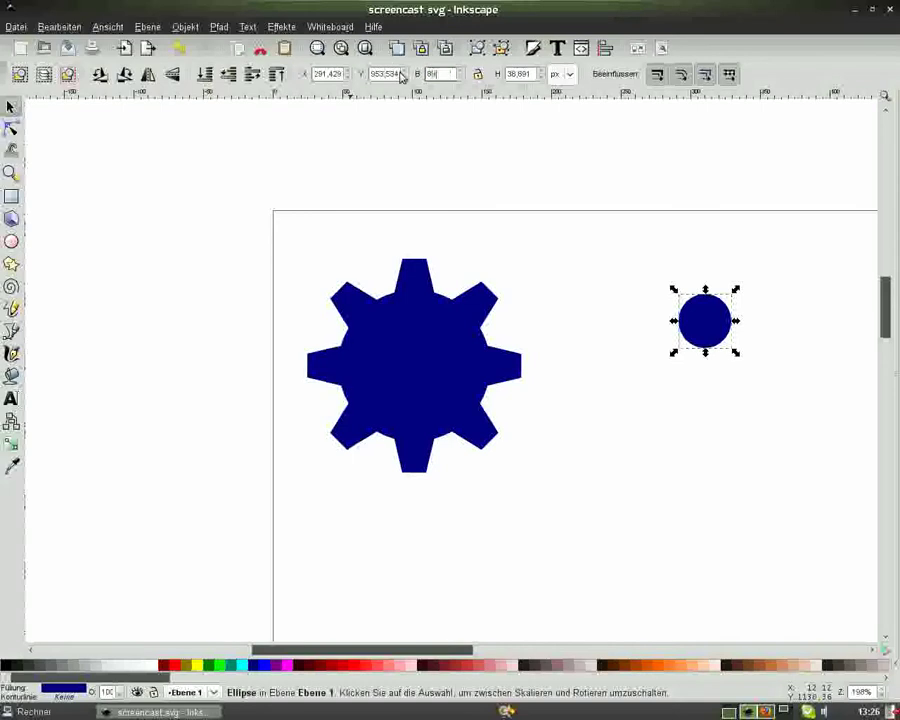
pyautogui.press('Tab')
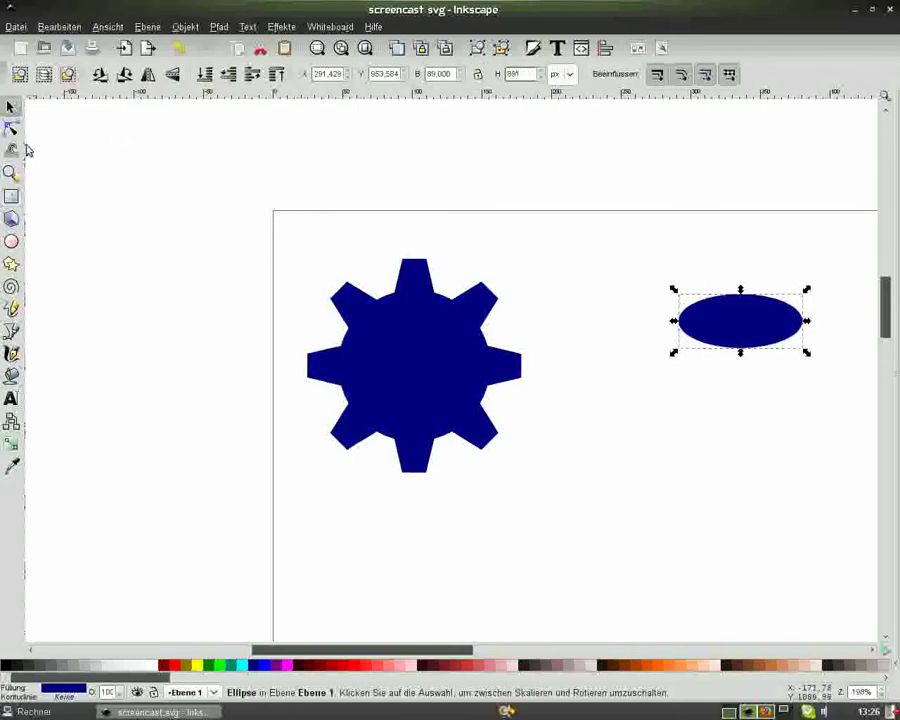
pyautogui.press('Return')
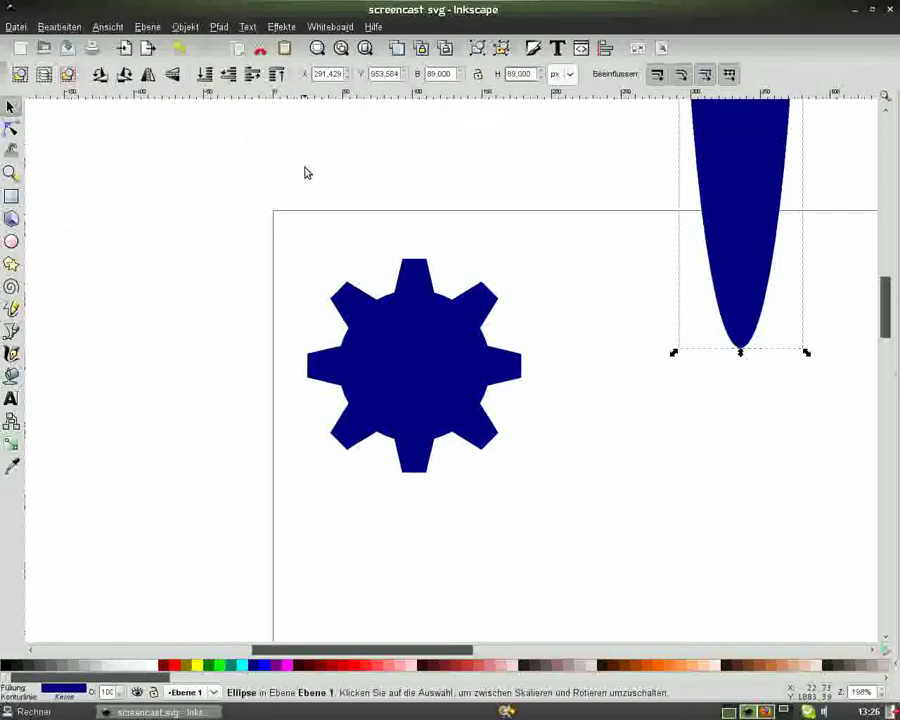
pyautogui.press('Return')
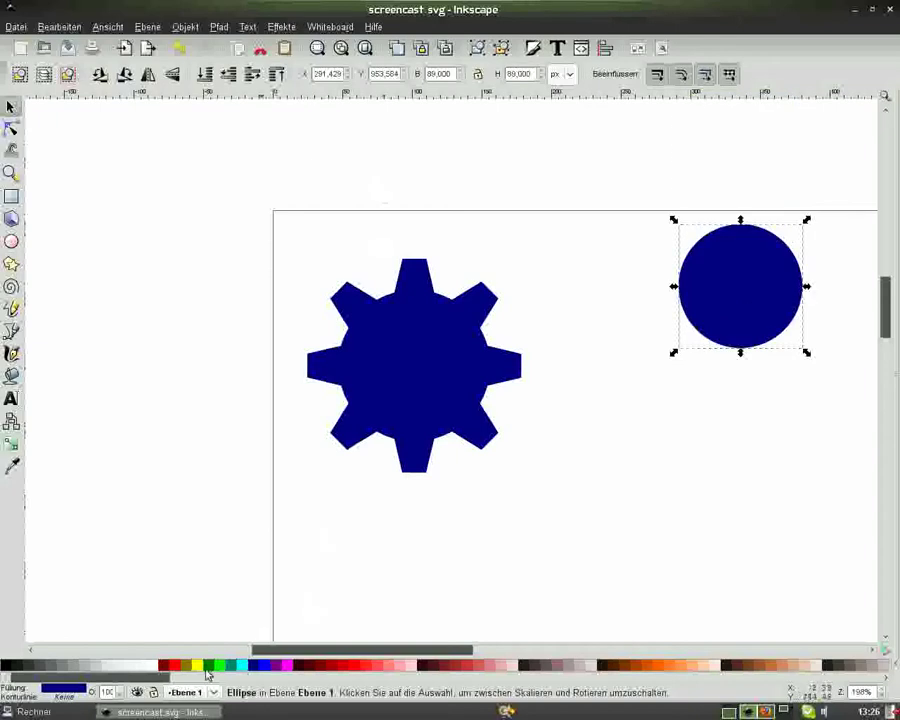
pyautogui.click(240, 668)
pyautogui.moveTo(746, 290)
pyautogui.mouseDown()
pyautogui.moveTo(703, 309)
pyautogui.moveTo(418, 366)
pyautogui.mouseUp()
# - Centre the cyan circle on the gear using Align and Distribute
pyautogui.click(682, 488)
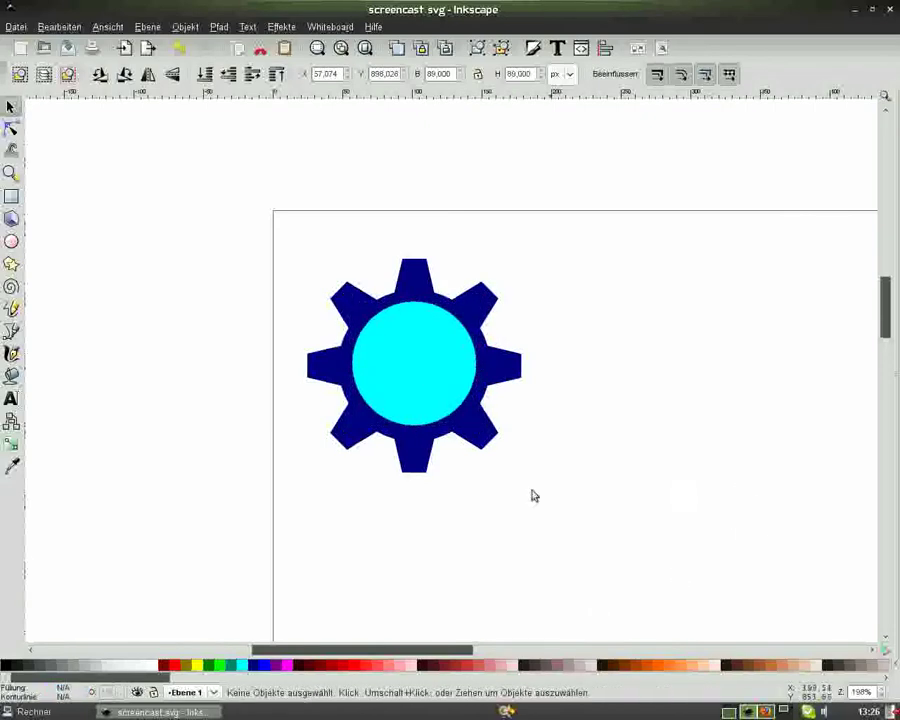
pyautogui.click(412, 367)
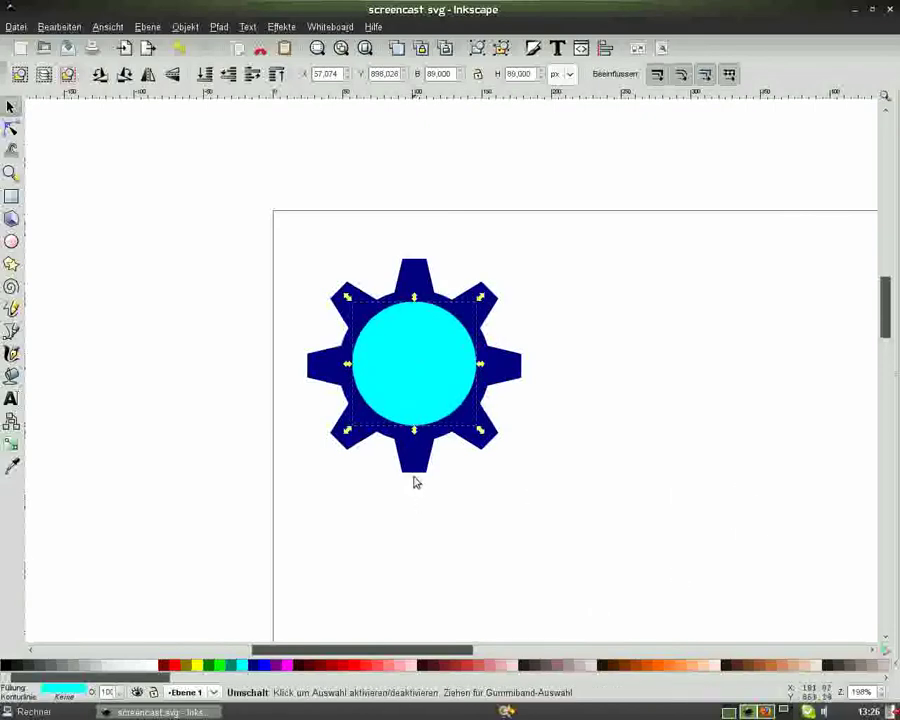
pyautogui.keyDown('shift'); pyautogui.click(417, 466); pyautogui.keyUp('shift')
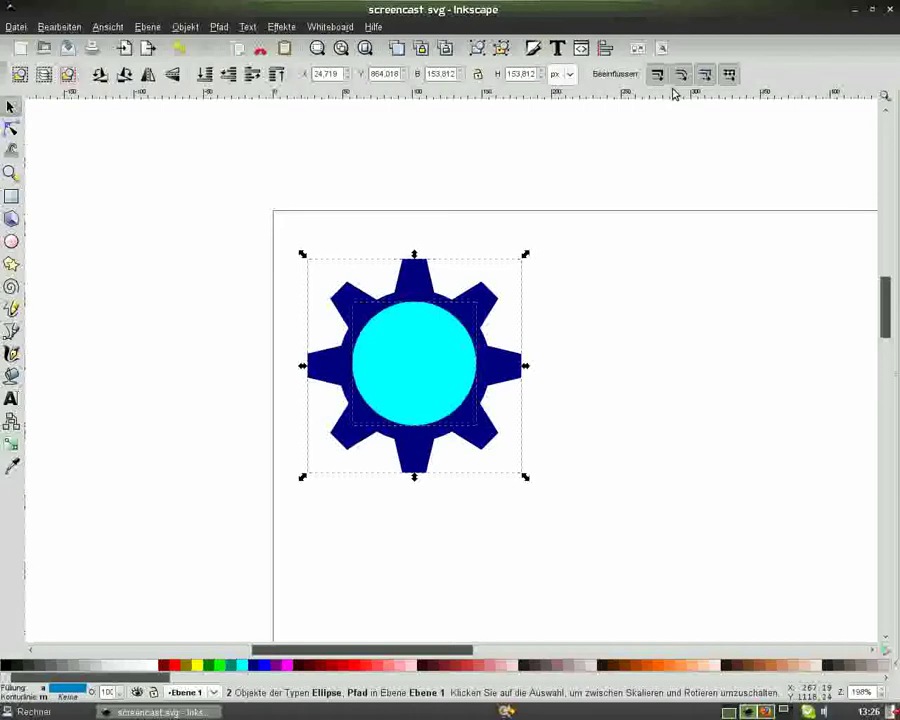
pyautogui.click(605, 48)
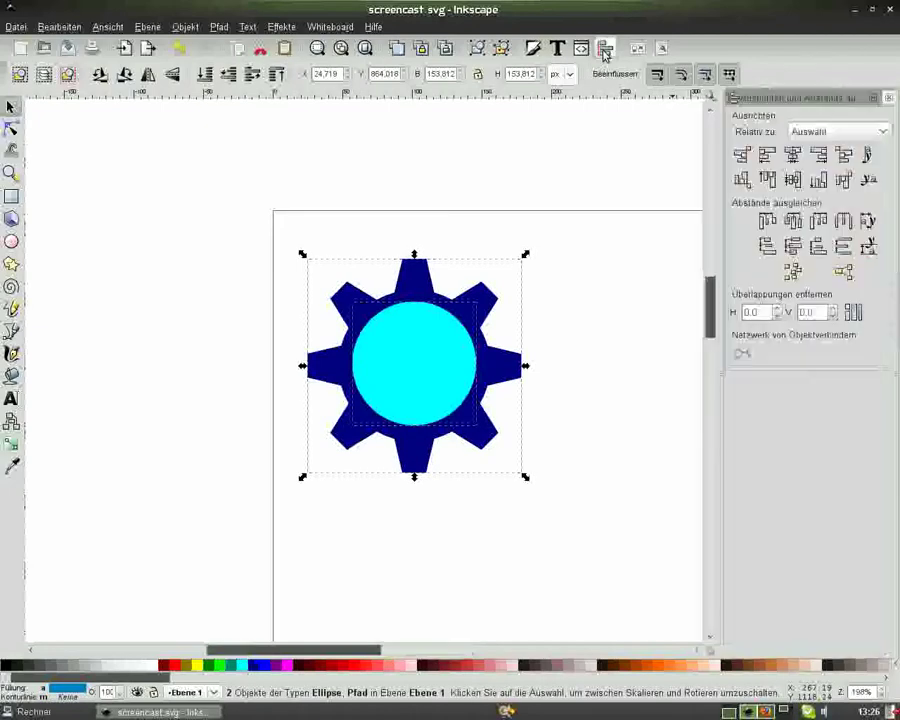
pyautogui.click(793, 156)
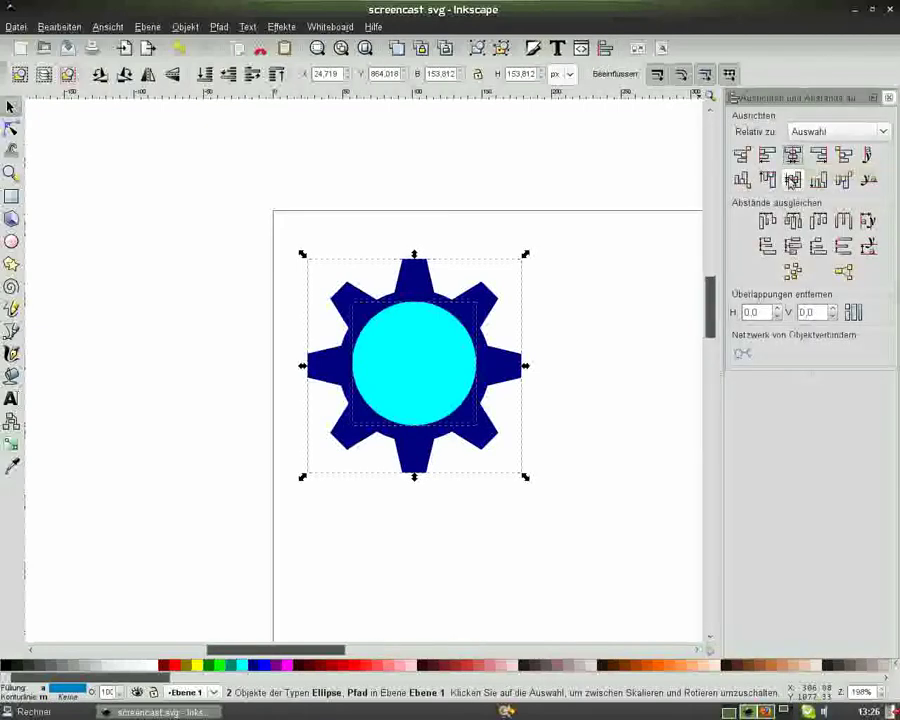
pyautogui.click(888, 97)
# - Subtract the circle from the gear with Path > Difference, leaving a round hole
pyautogui.click(570, 200)
pyautogui.click(421, 323)
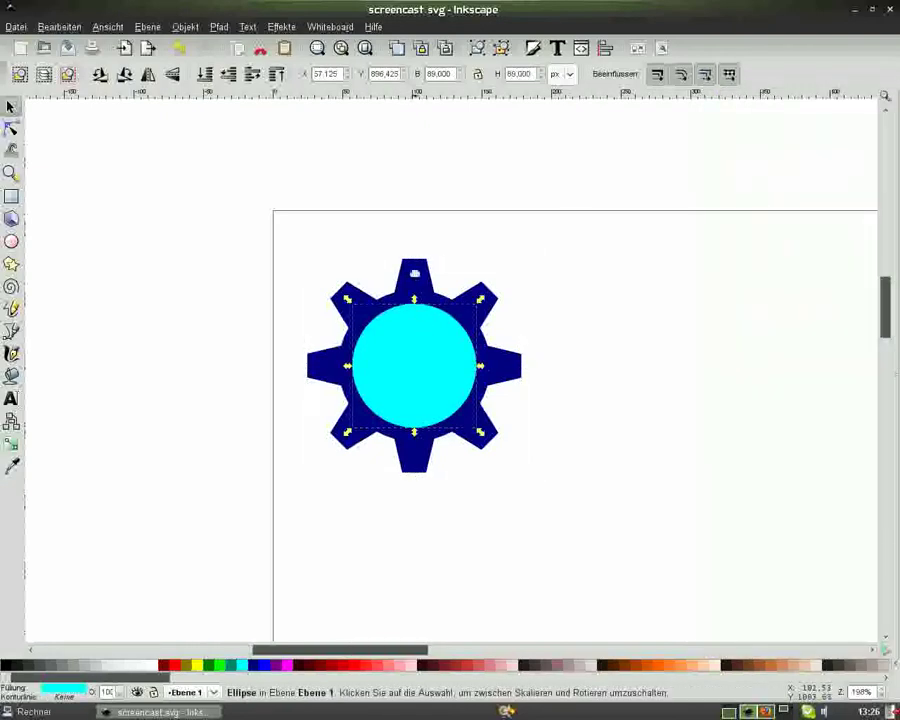
pyautogui.keyDown('shift'); pyautogui.click(419, 265); pyautogui.keyUp('shift')
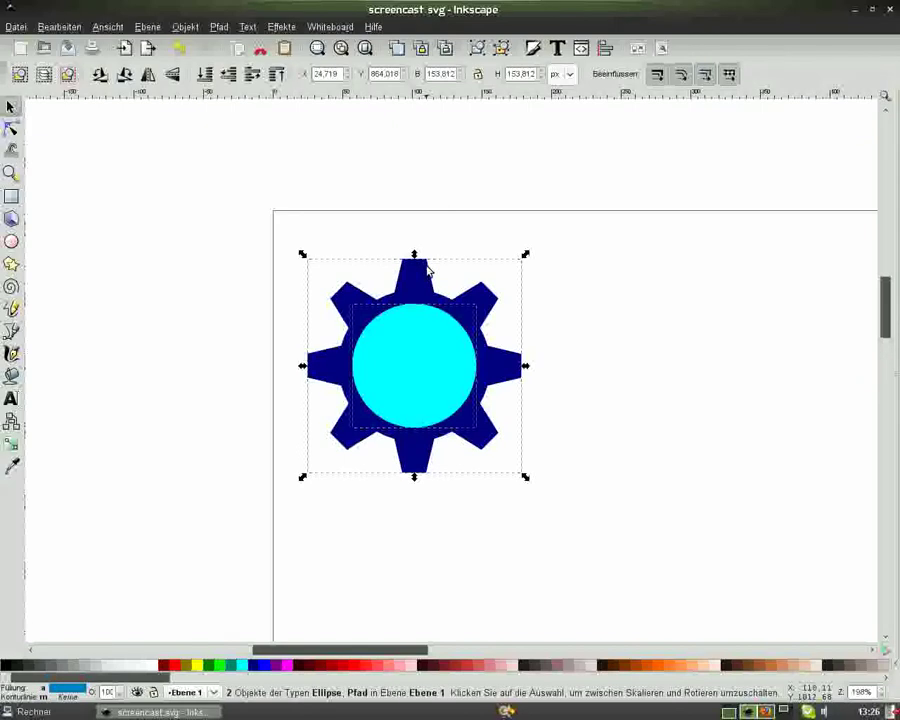
pyautogui.click(219, 27)
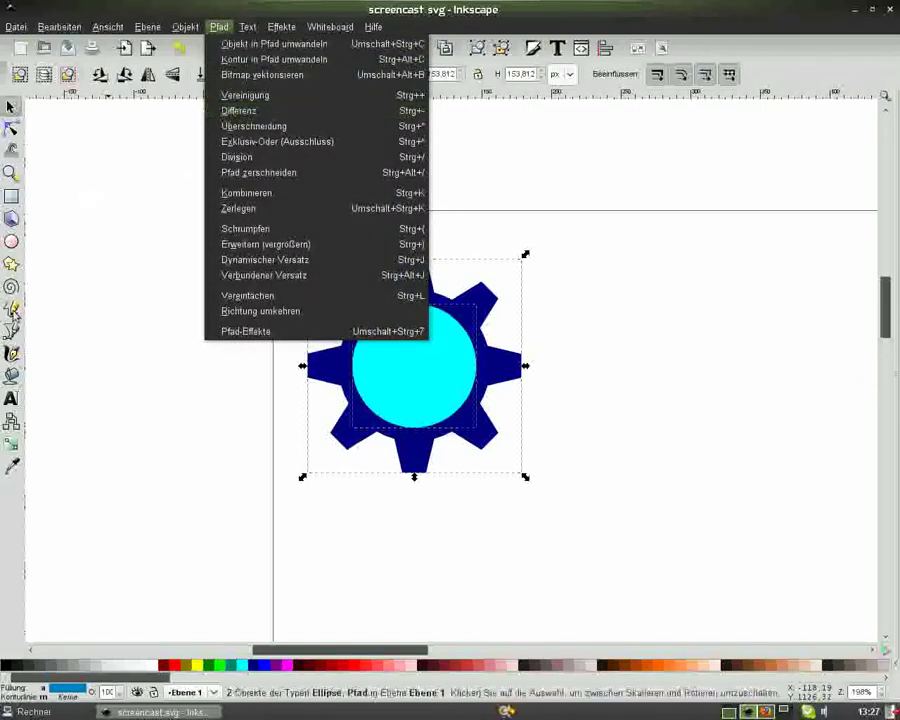
pyautogui.click(12, 310)
pyautogui.hotkey('ctrl', '-')
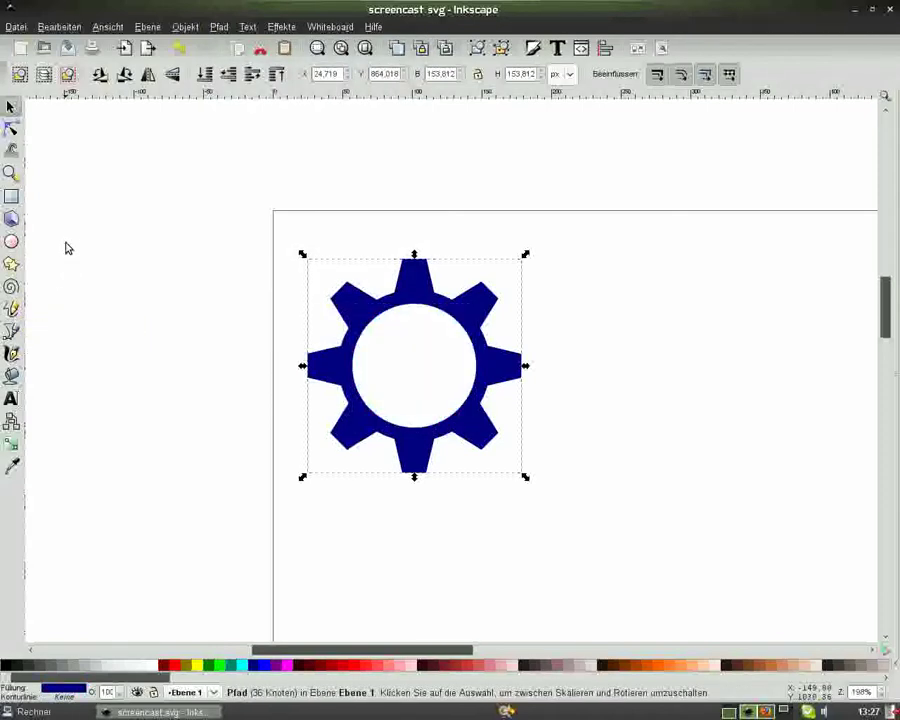
pyautogui.press('-')
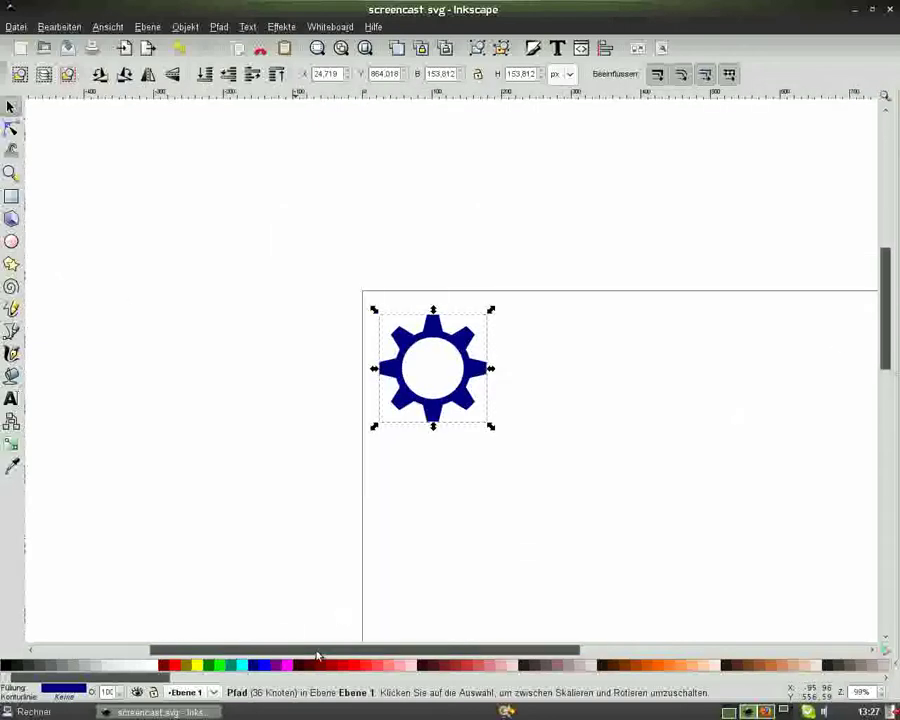
pyautogui.moveTo(317, 651); pyautogui.dragTo(355, 651)
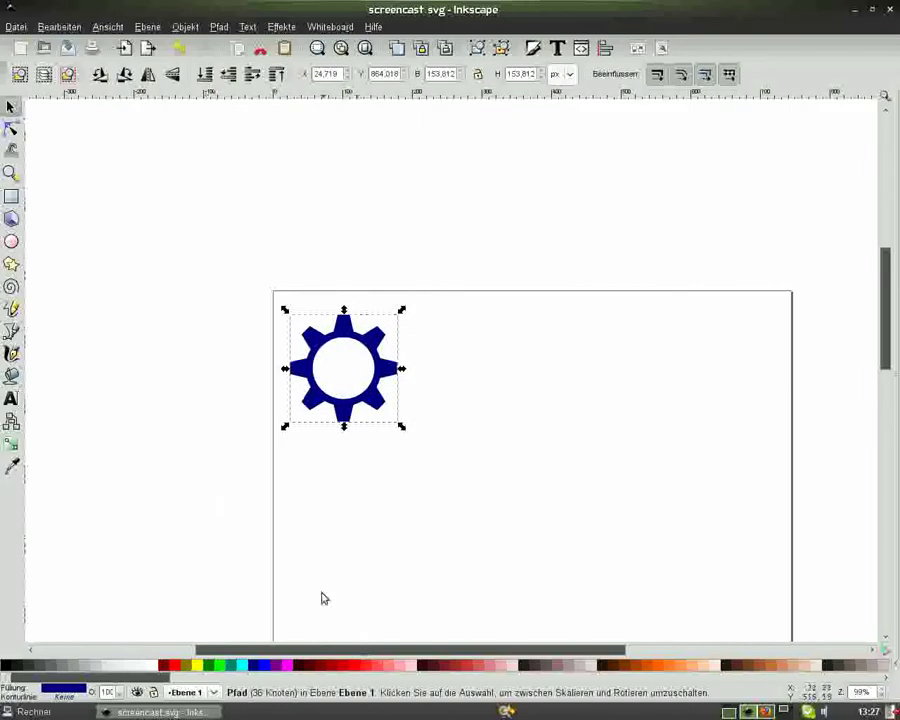
# - Type a letter K to the right of the gear with the Text tool
pyautogui.click(11, 398)
pyautogui.click(518, 398)
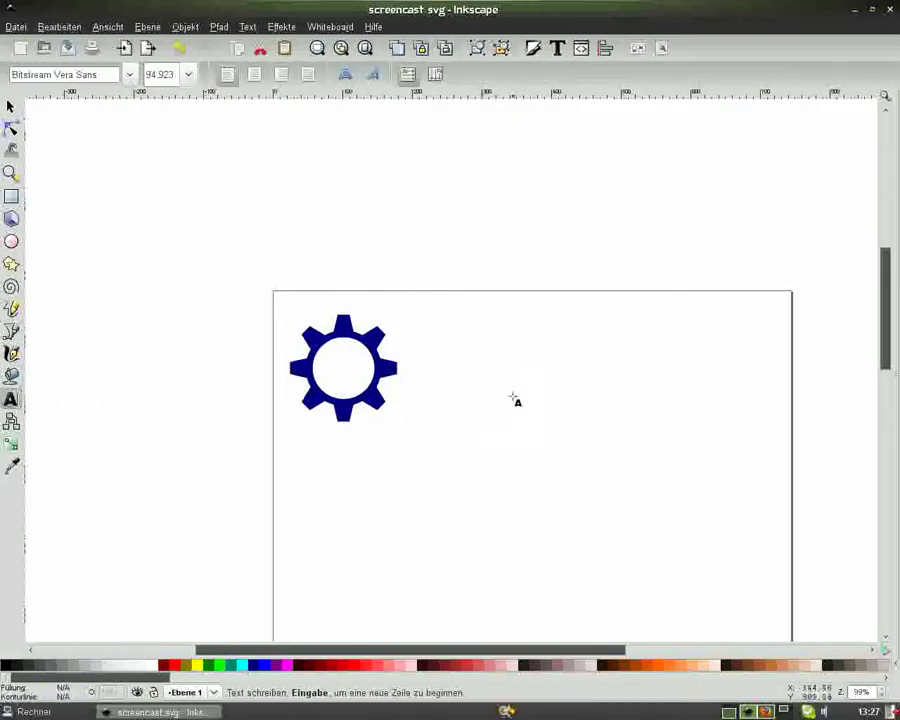
pyautogui.write('K')
pyautogui.press('F1')
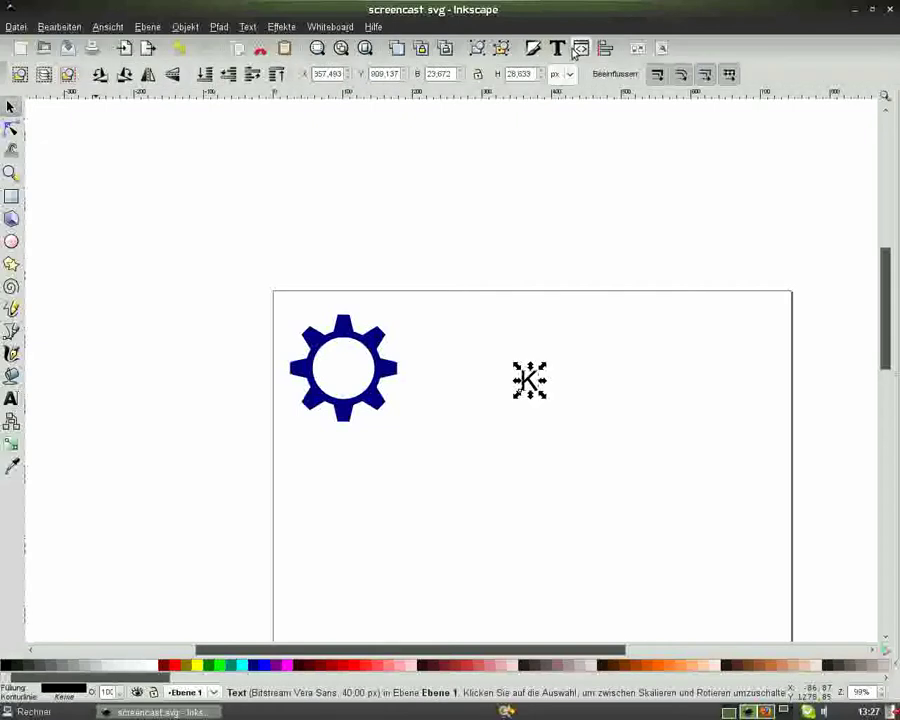
# - Find and choose the Kabel font in the Text and Font dialog, then close it without applying
pyautogui.click(557, 47)
pyautogui.click(494, 208)
pyautogui.moveTo(516, 306); pyautogui.dragTo(521, 102)
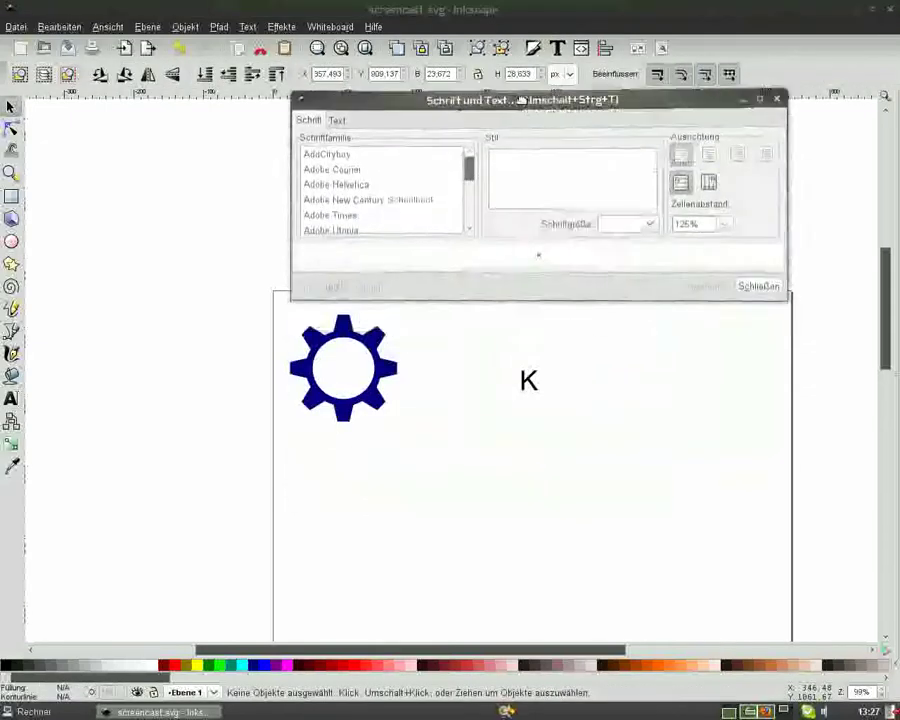
pyautogui.moveTo(466, 169); pyautogui.dragTo(470, 181)
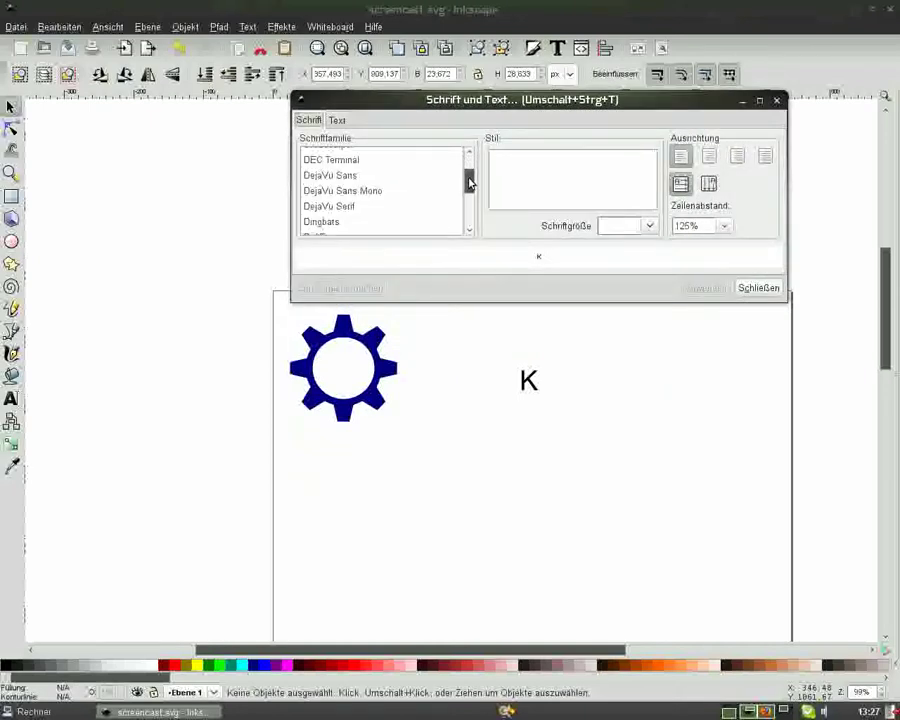
pyautogui.click(469, 231)
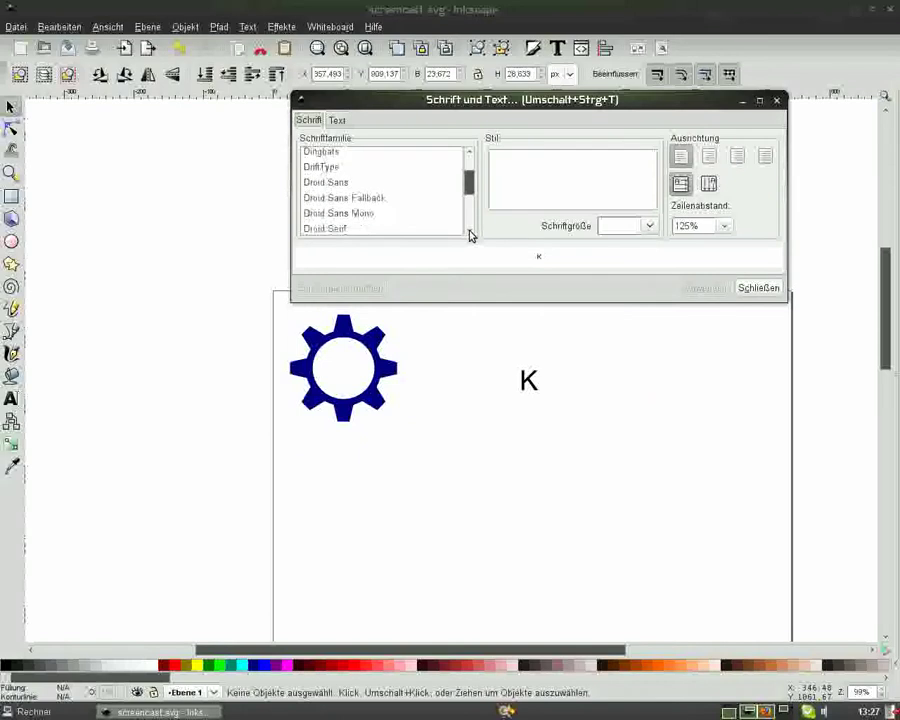
pyautogui.click(470, 234)
pyautogui.click(470, 234)
pyautogui.click(470, 234)
pyautogui.click(470, 234)
pyautogui.click(470, 234)
pyautogui.click(470, 234)
pyautogui.click(470, 234)
pyautogui.click(470, 234)
pyautogui.click(470, 234)
pyautogui.click(470, 234)
pyautogui.click(470, 234)
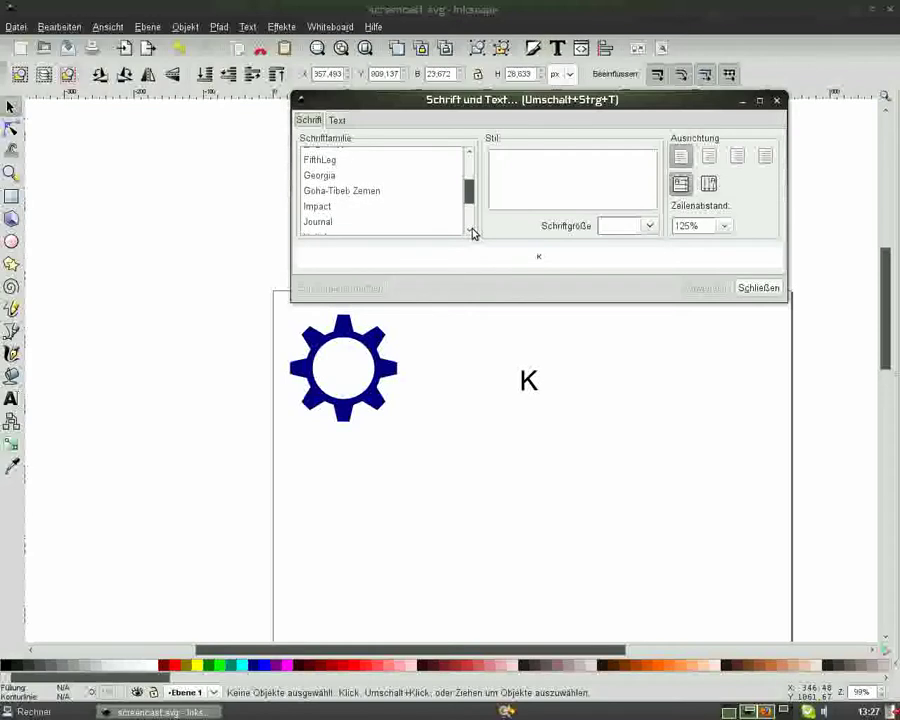
pyautogui.scroll(-1, 474, 202)
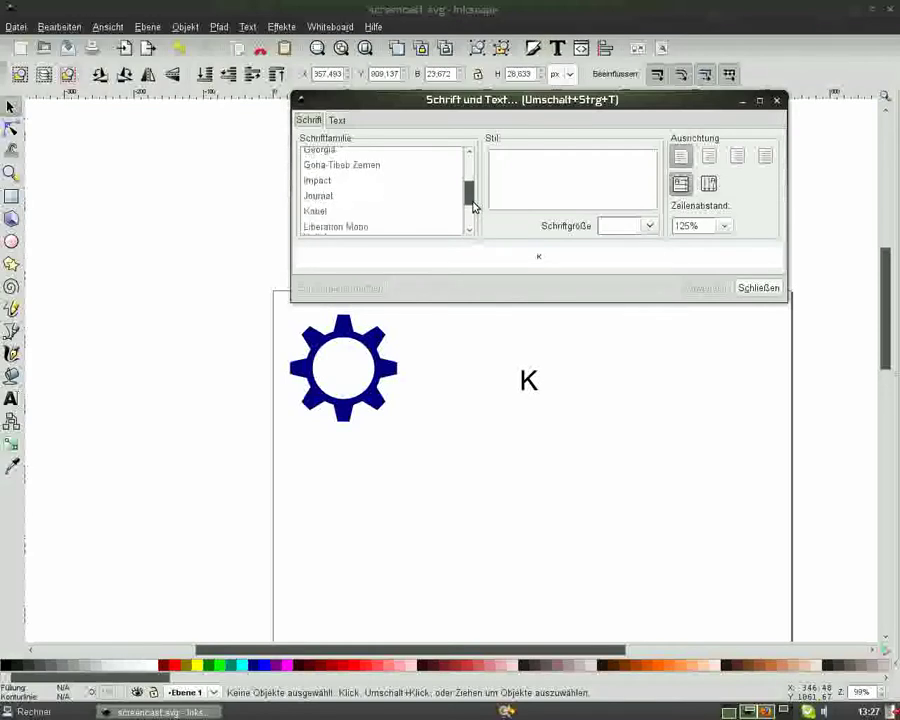
pyautogui.click(329, 212)
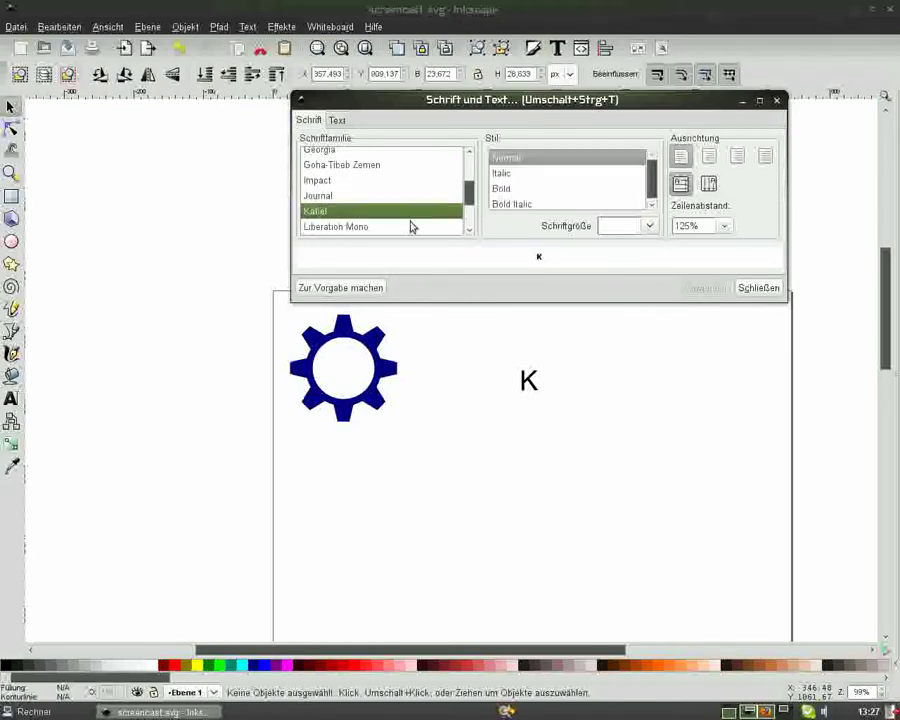
pyautogui.click(617, 226)
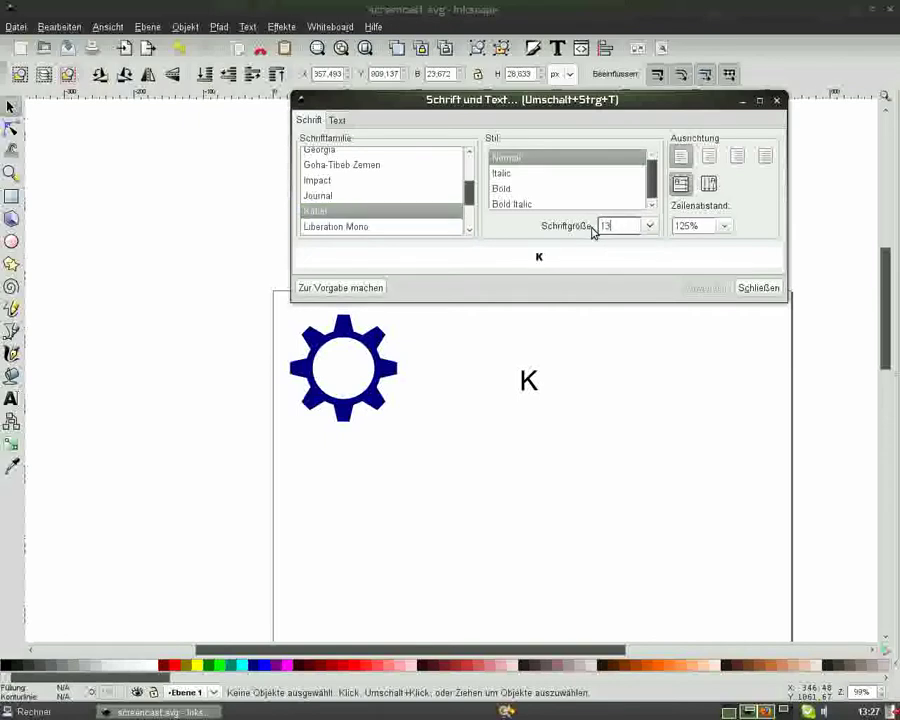
pyautogui.write('8')
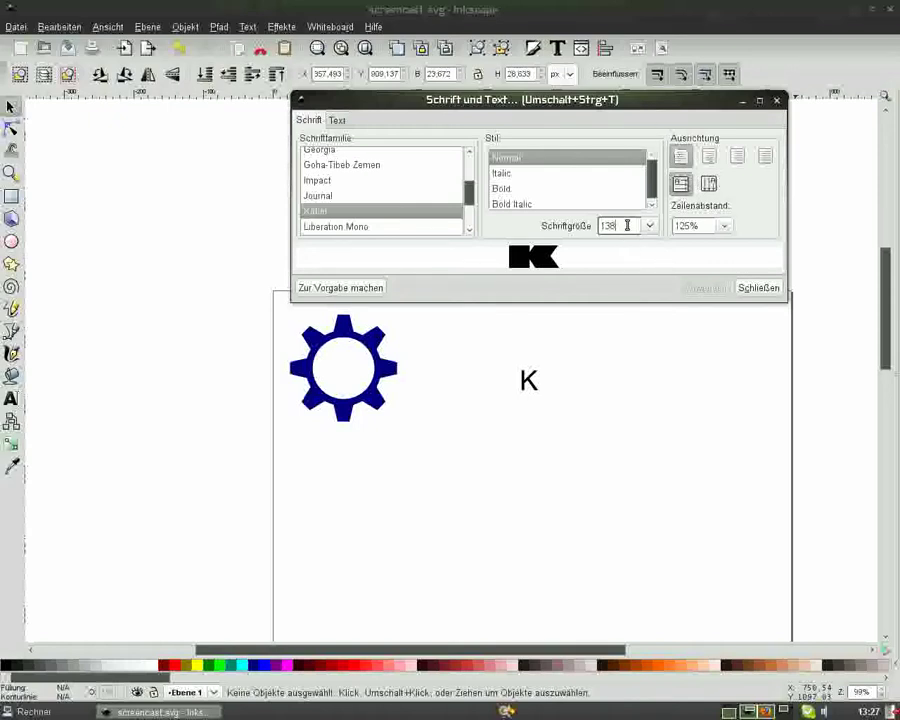
pyautogui.click(764, 289)
# - Apply Kabel at size 138 to the K via Text and Font
pyautogui.click(527, 381)
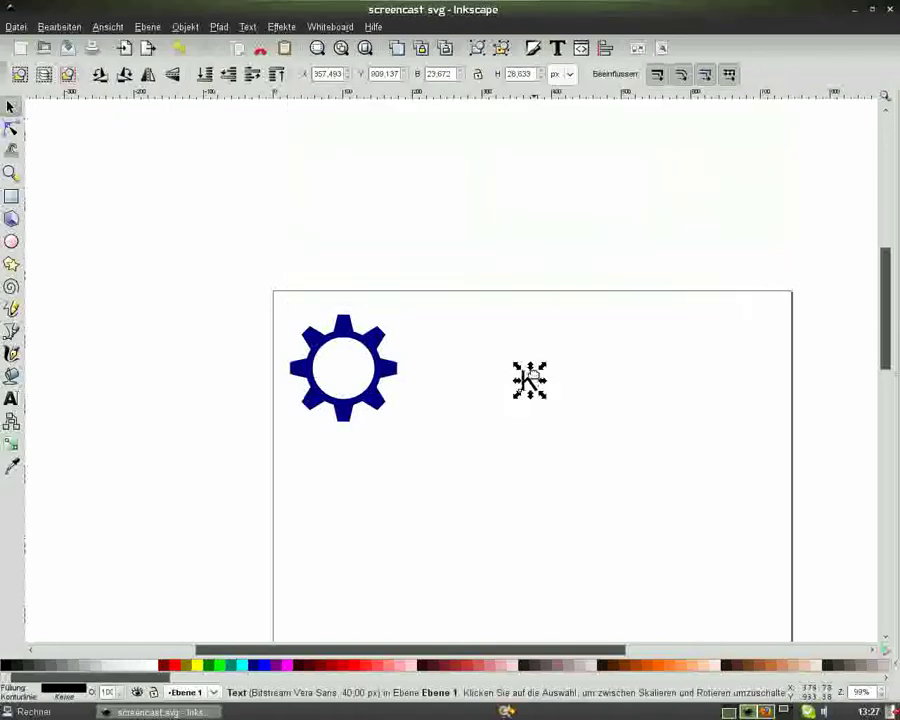
pyautogui.click(557, 47)
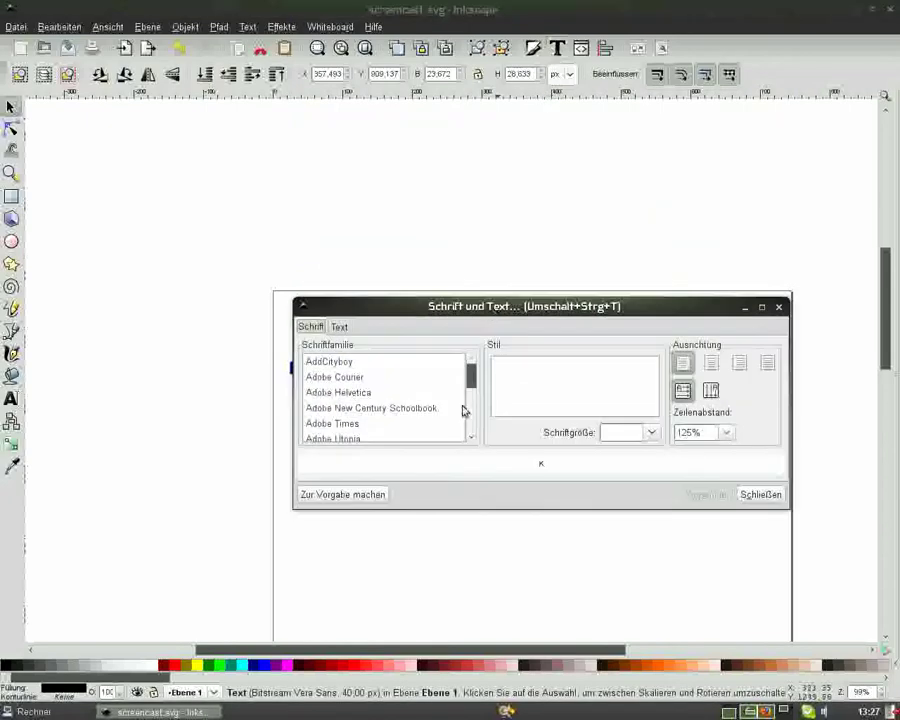
pyautogui.moveTo(474, 380); pyautogui.dragTo(474, 408)
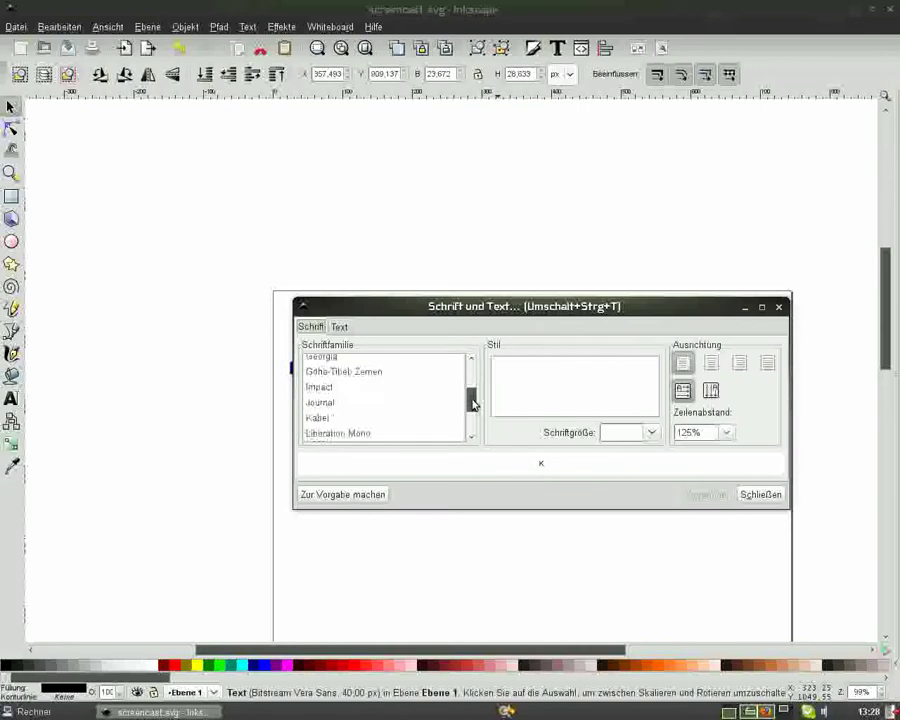
pyautogui.click(323, 419)
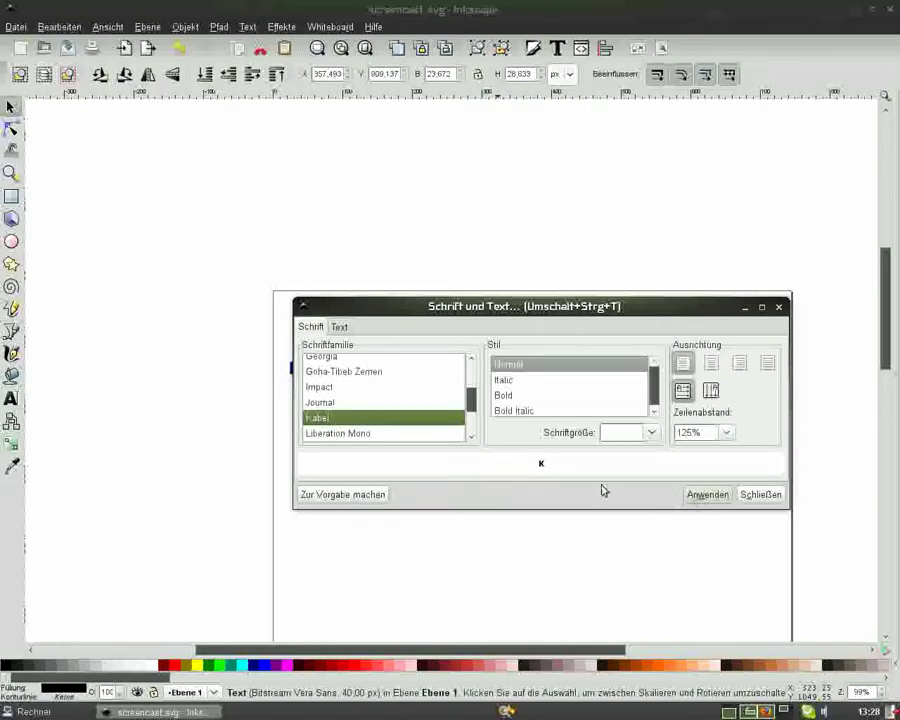
pyautogui.click(650, 437)
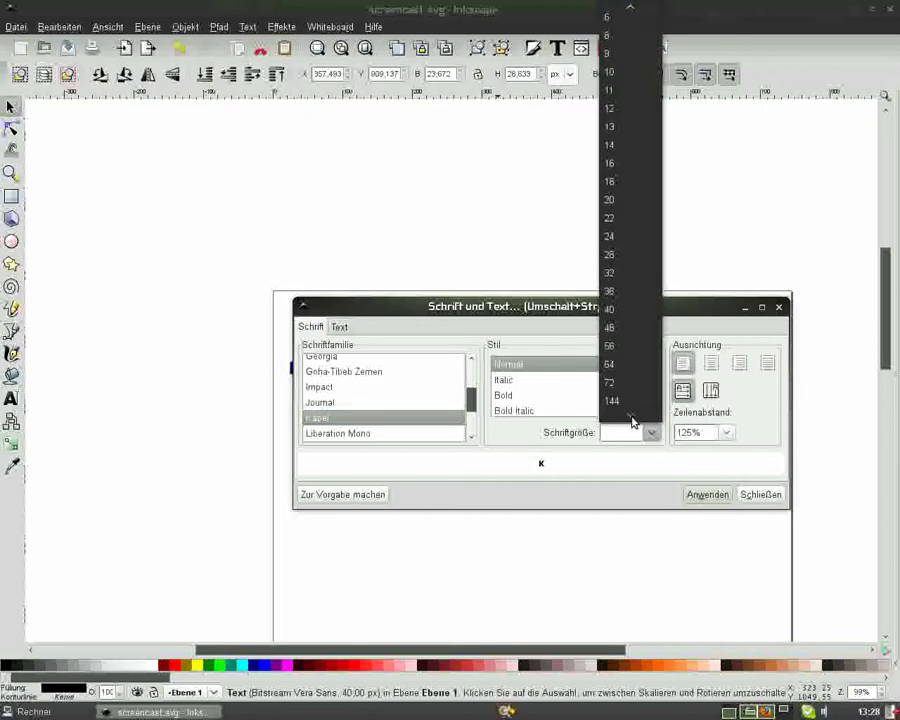
pyautogui.click(628, 403)
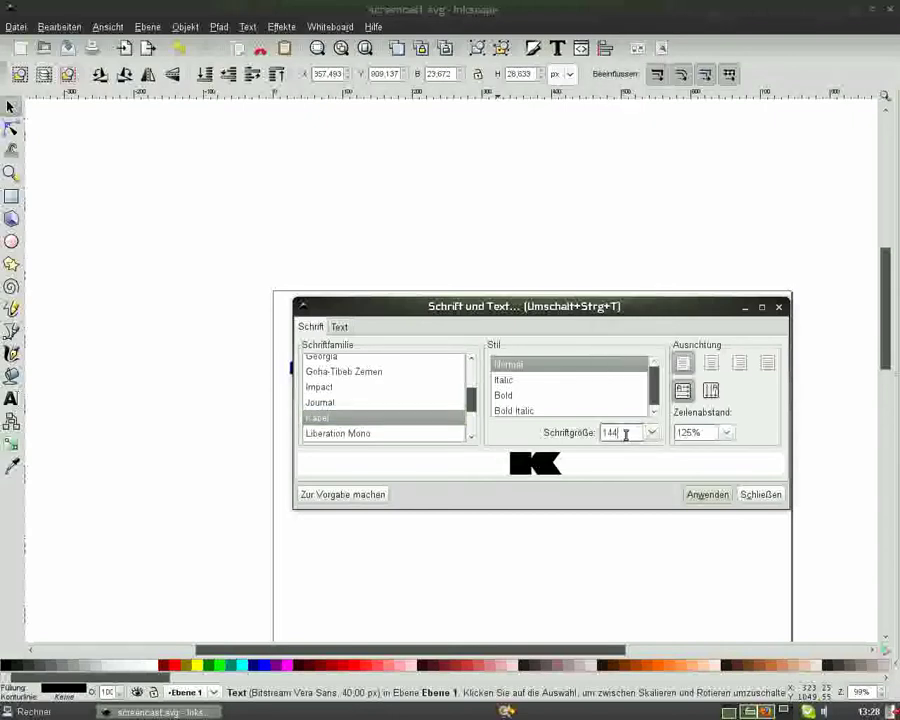
pyautogui.press('BackSpace')
pyautogui.press('BackSpace')
pyautogui.write('38')
pyautogui.click(707, 494)
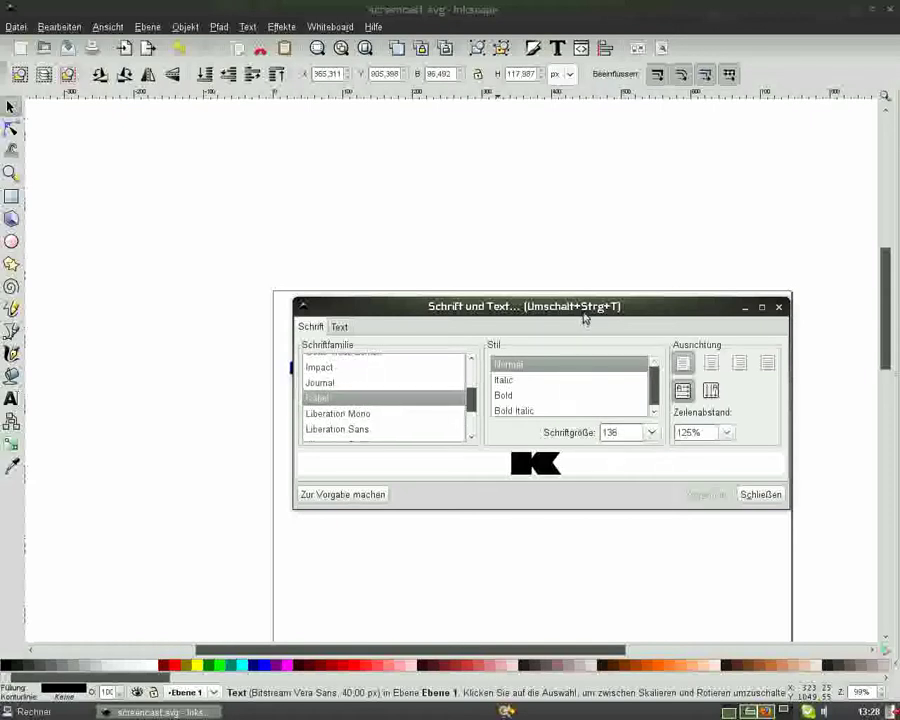
pyautogui.moveTo(584, 312); pyautogui.dragTo(225, 91)
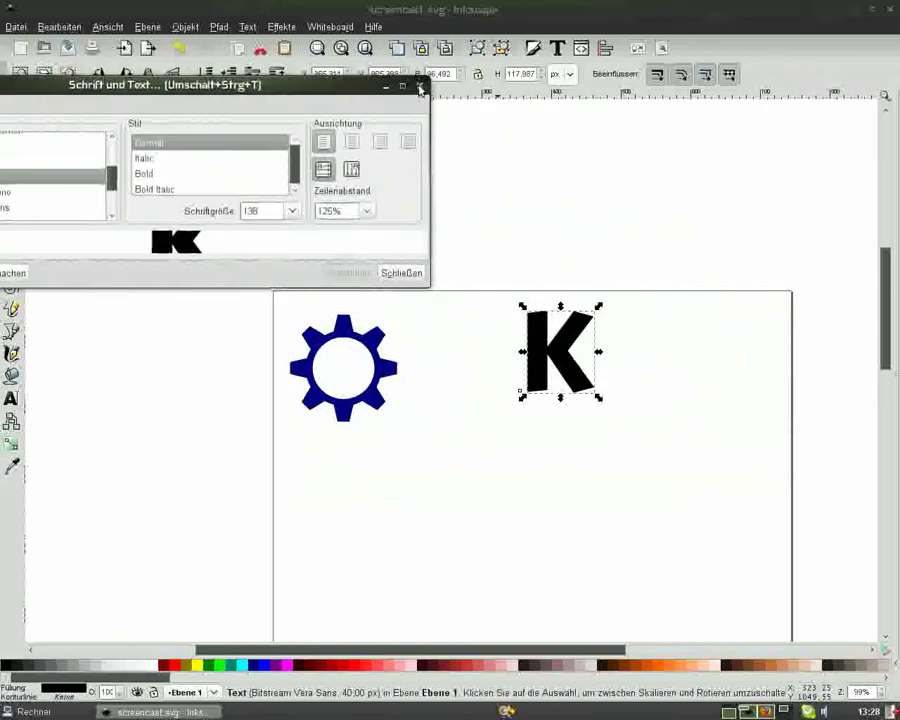
pyautogui.click(420, 88)
pyautogui.click(224, 195)
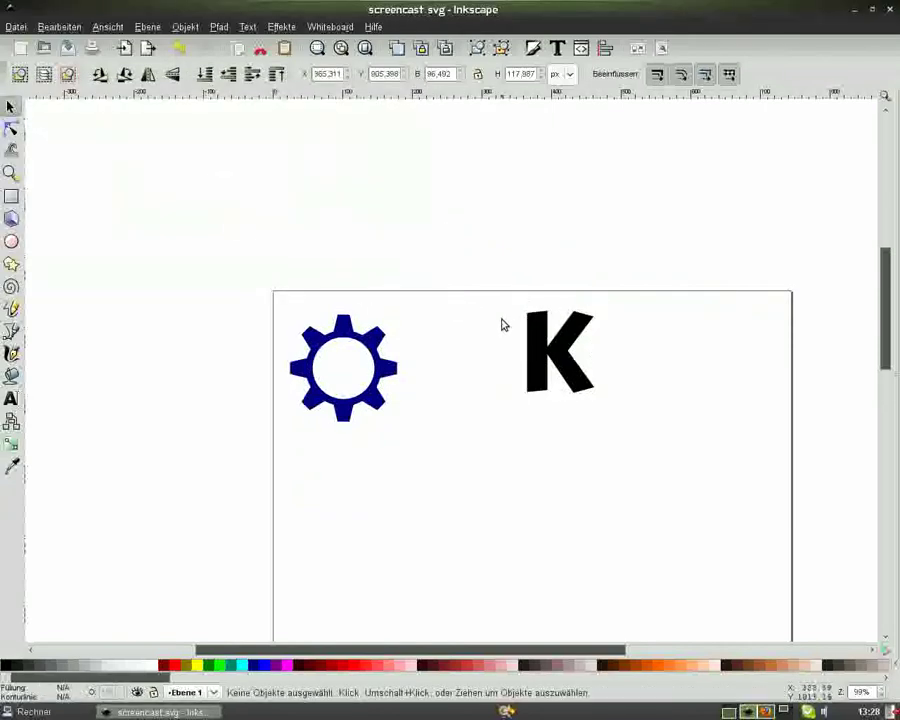
# - Place the K beside the gear with a duplicate K to its right
pyautogui.moveTo(568, 342)
pyautogui.mouseDown()
pyautogui.moveTo(444, 342)
pyautogui.moveTo(440, 356)
pyautogui.mouseUp()
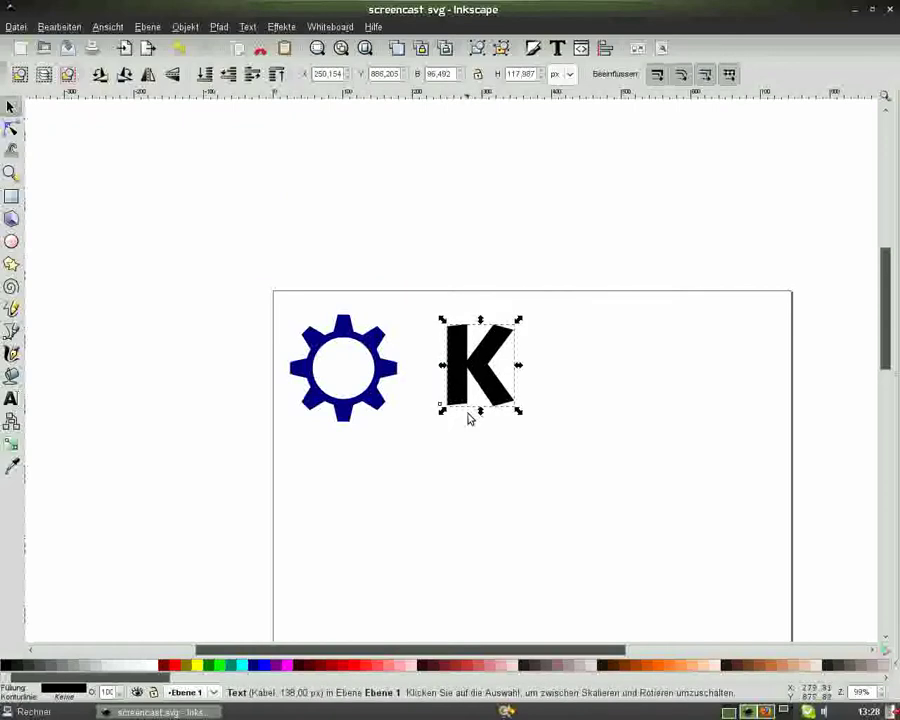
pyautogui.press('ctrl')
pyautogui.hotkey('ctrl', 'd')
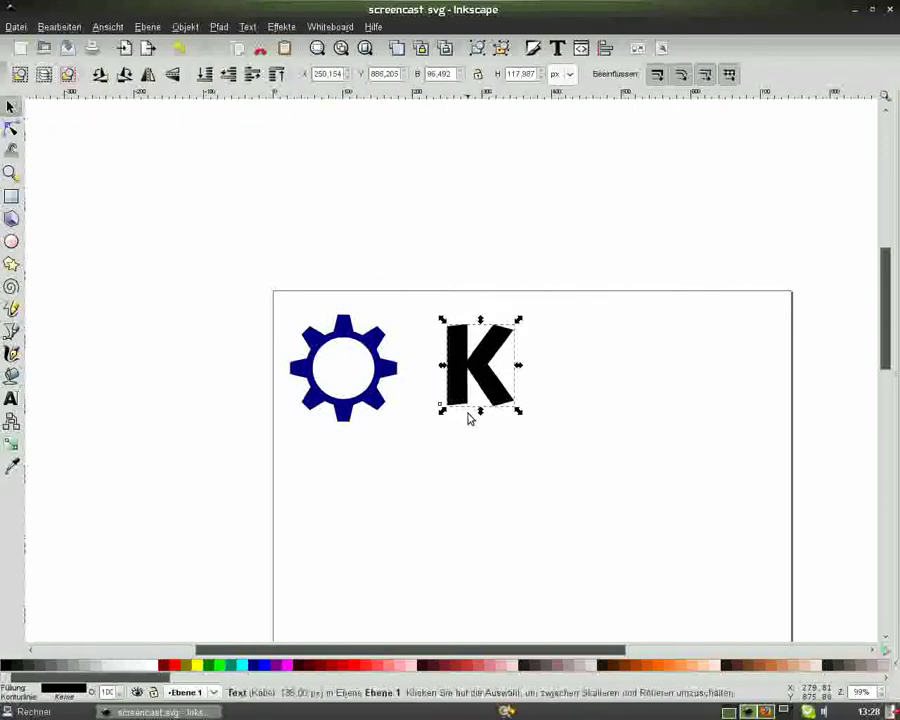
pyautogui.moveTo(469, 356); pyautogui.dragTo(589, 356)
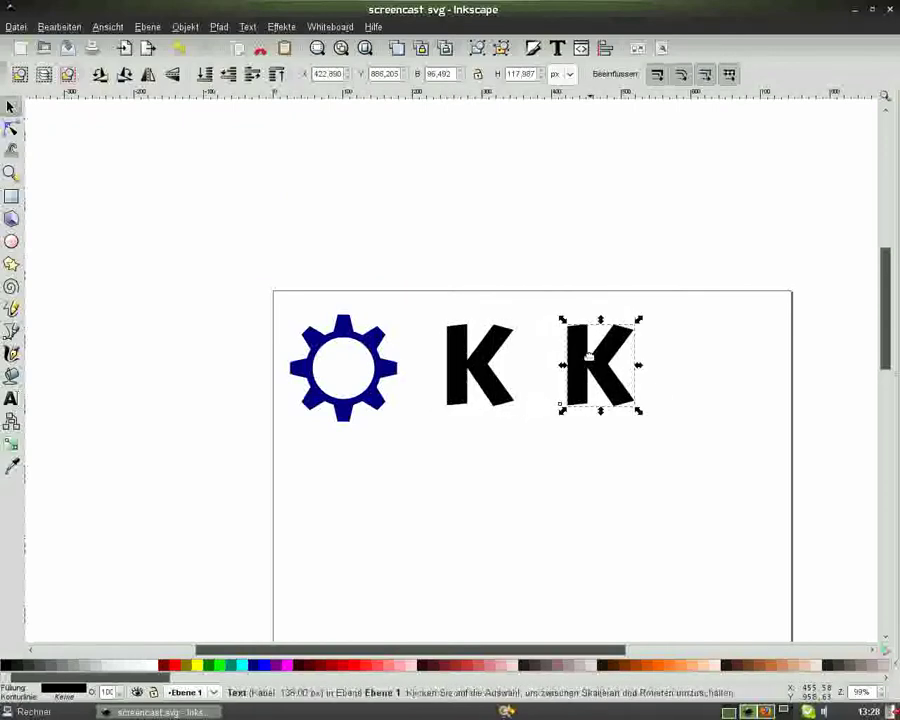
pyautogui.click(771, 345)
pyautogui.click(468, 358)
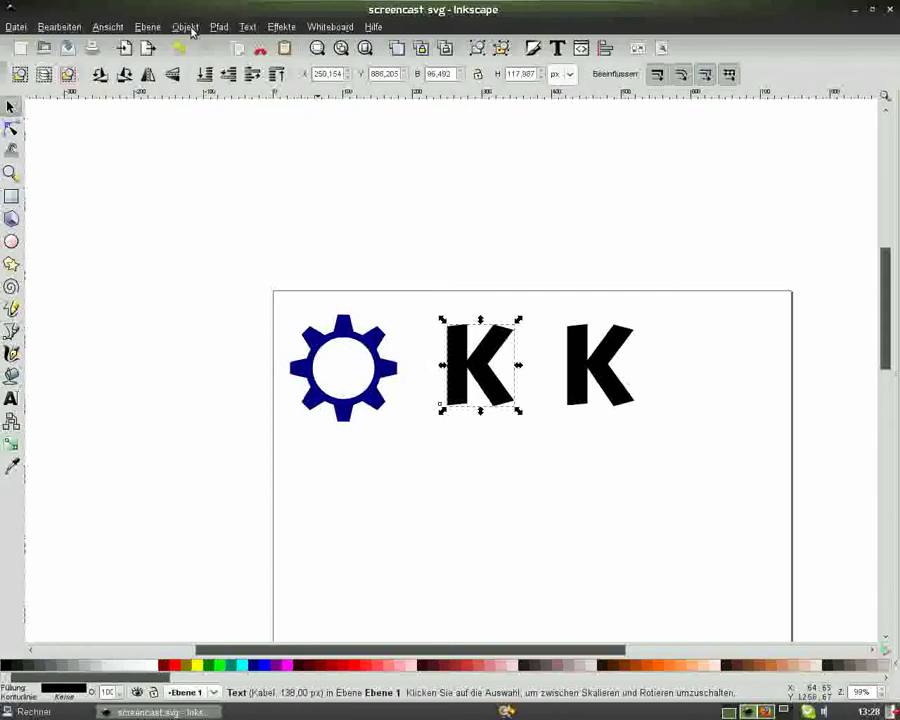
# - Convert the left K to a path and outset it twice to 101.122 × 122.630 px
pyautogui.click(224, 29)
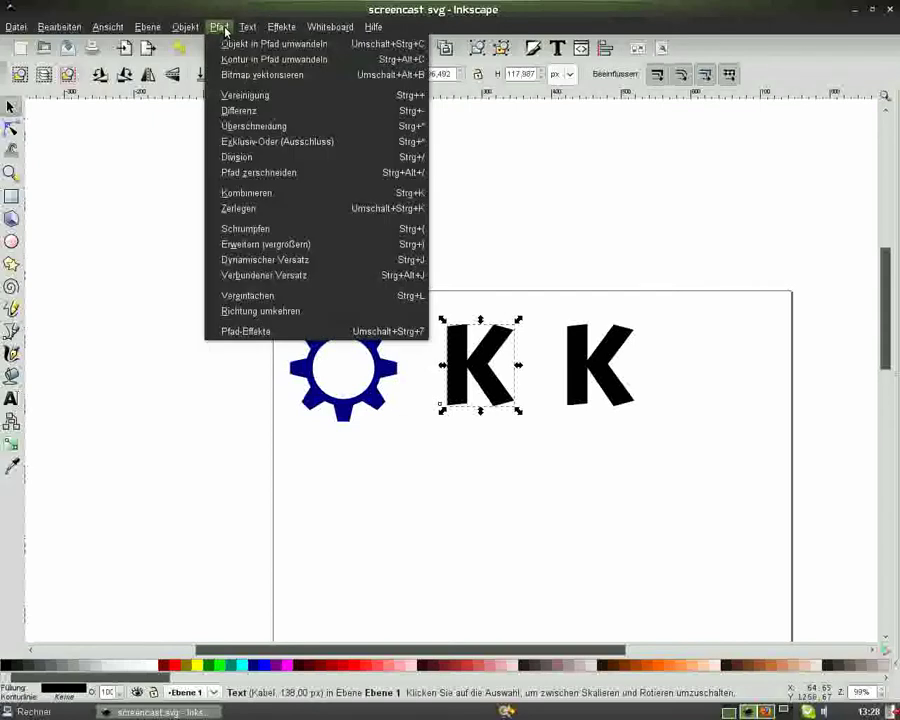
pyautogui.click(233, 52)
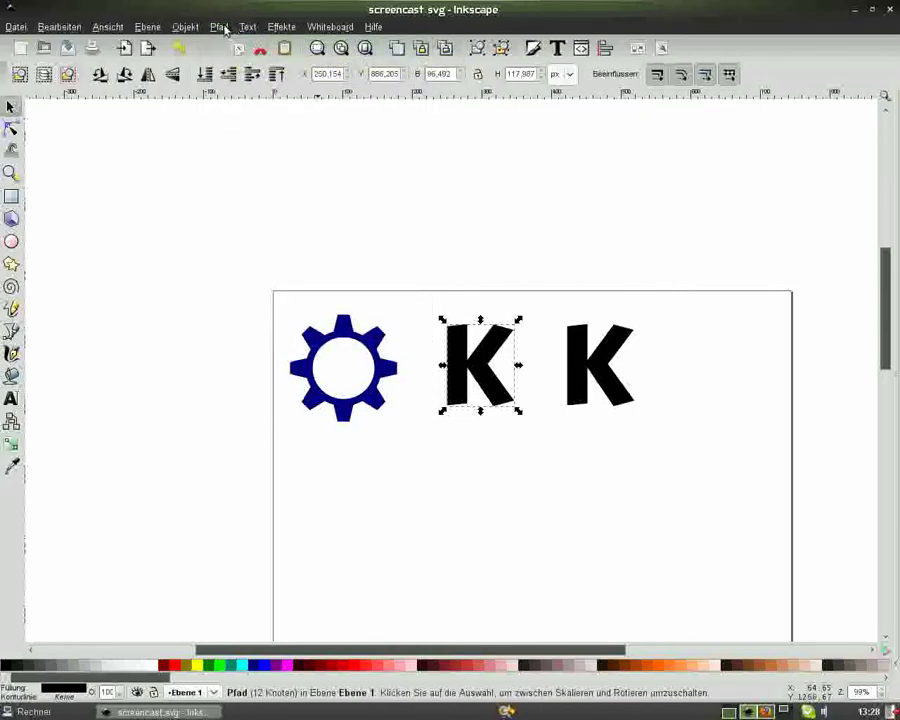
pyautogui.click(219, 27)
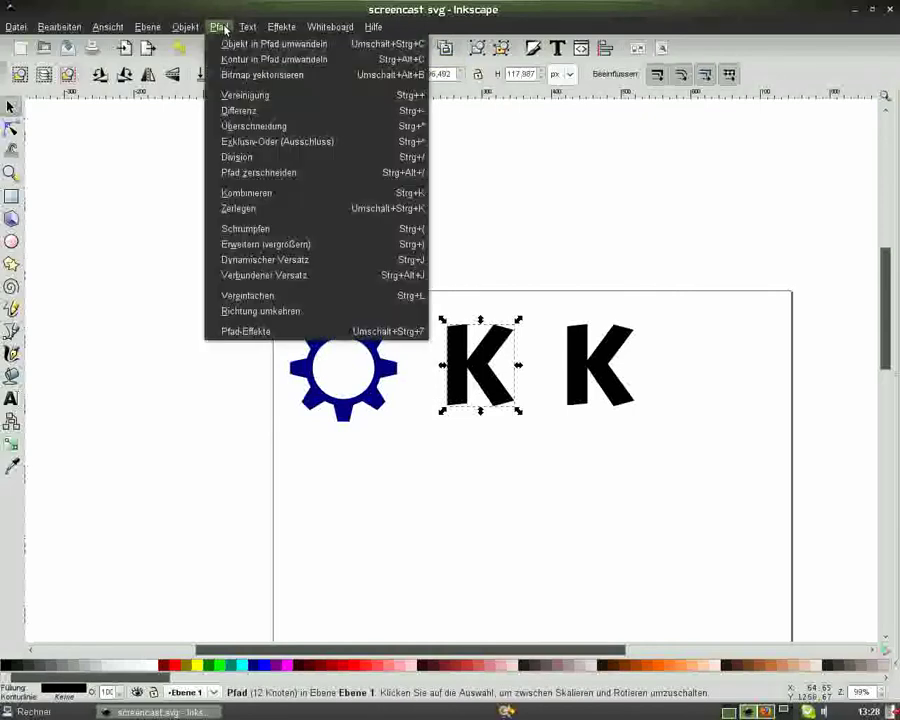
pyautogui.click(263, 245)
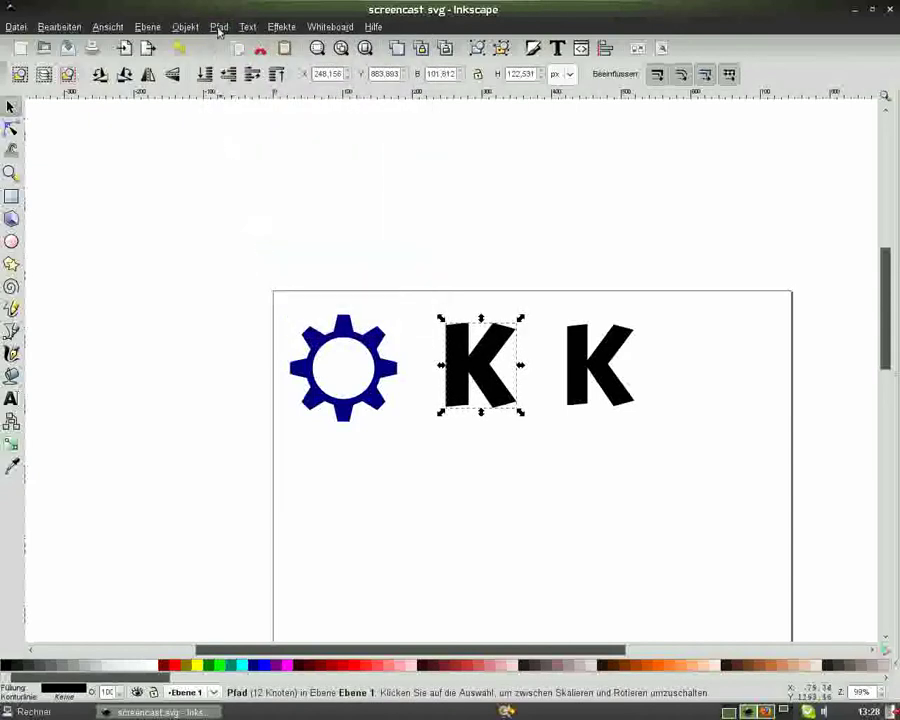
pyautogui.click(219, 27)
pyautogui.click(262, 244)
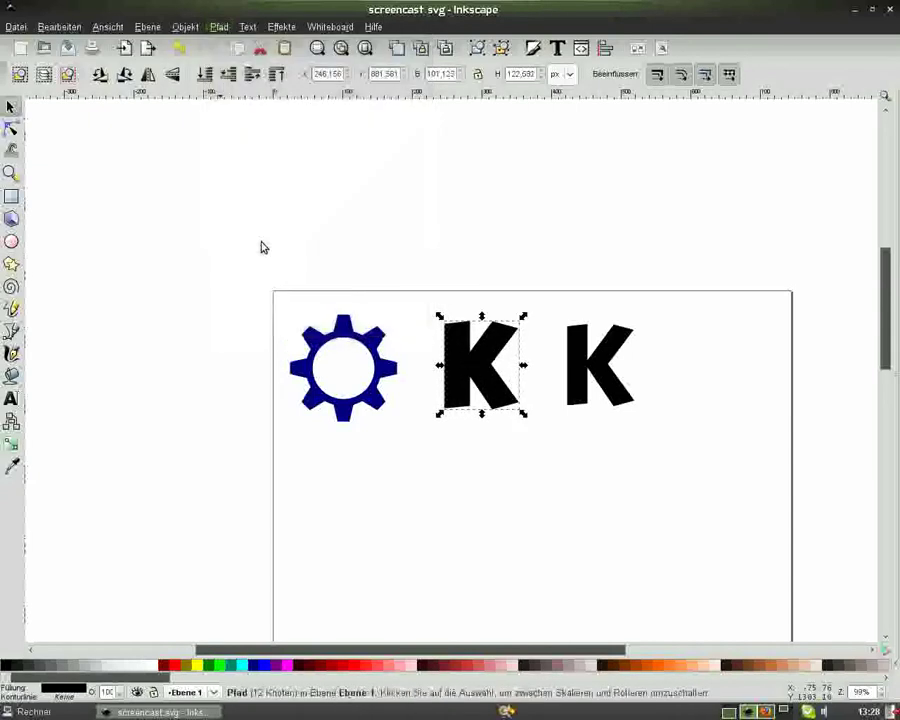
# - Position the thickened K over the gear's hole and right teeth, fine-tuning while zoomed in
pyautogui.click(372, 303)
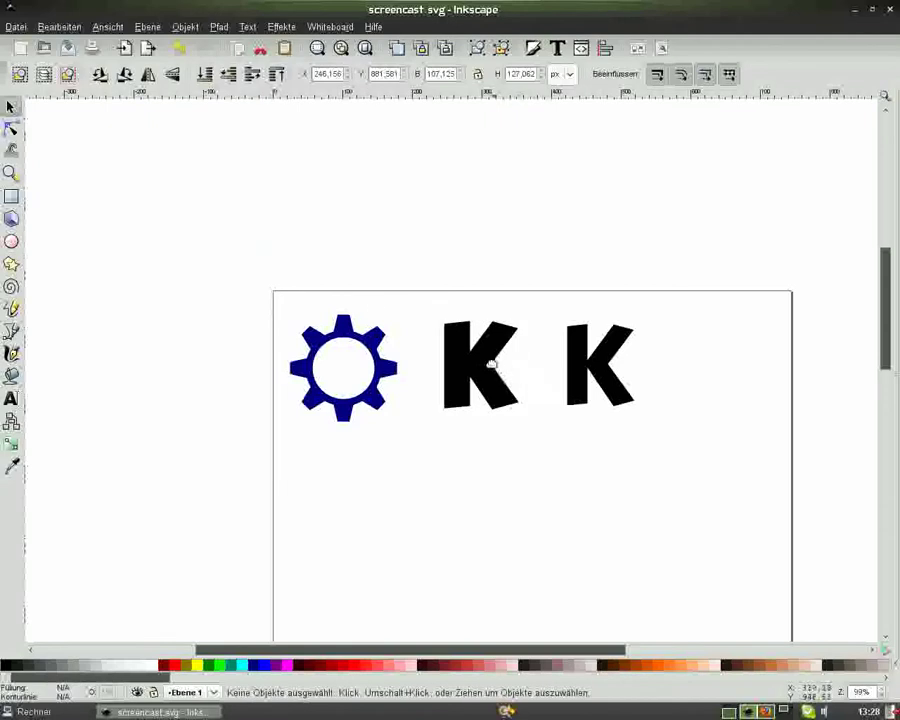
pyautogui.moveTo(472, 362)
pyautogui.mouseDown()
pyautogui.moveTo(395, 362)
pyautogui.moveTo(366, 347)
pyautogui.mouseUp()
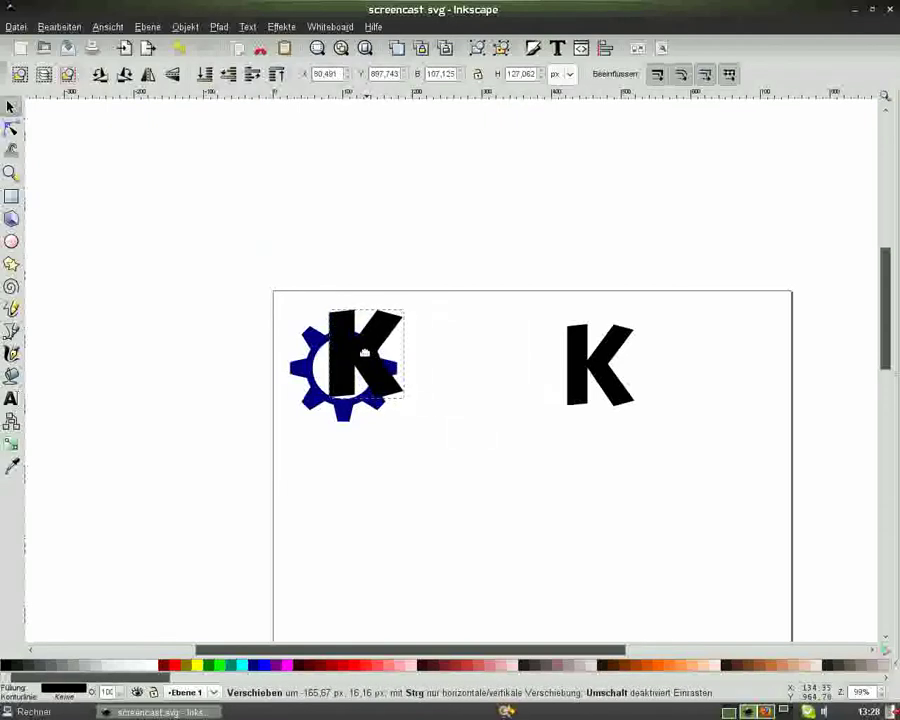
pyautogui.press('+')
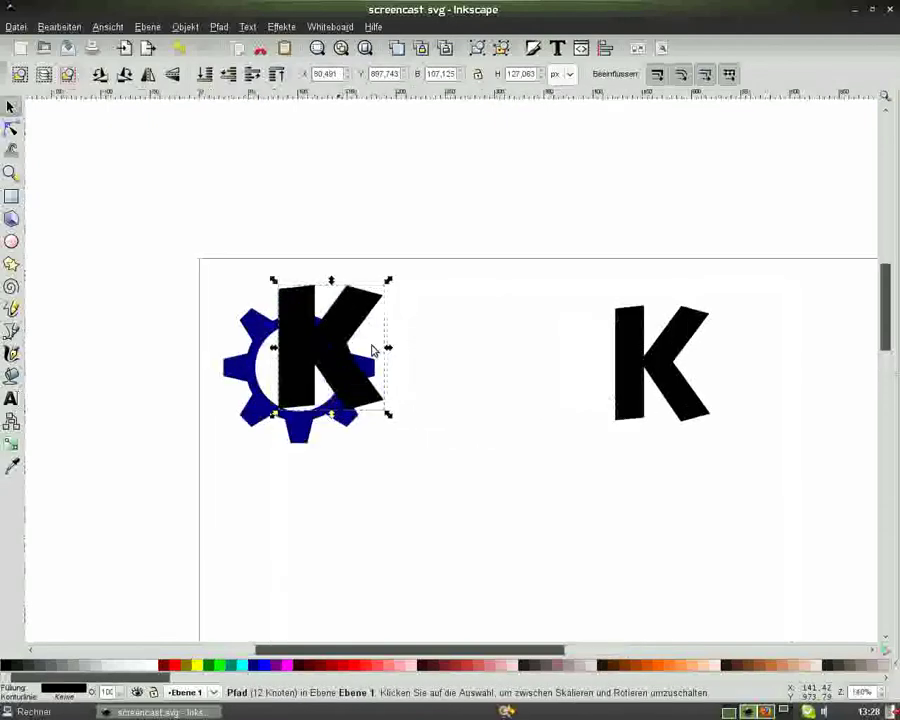
pyautogui.press('+')
pyautogui.press('+')
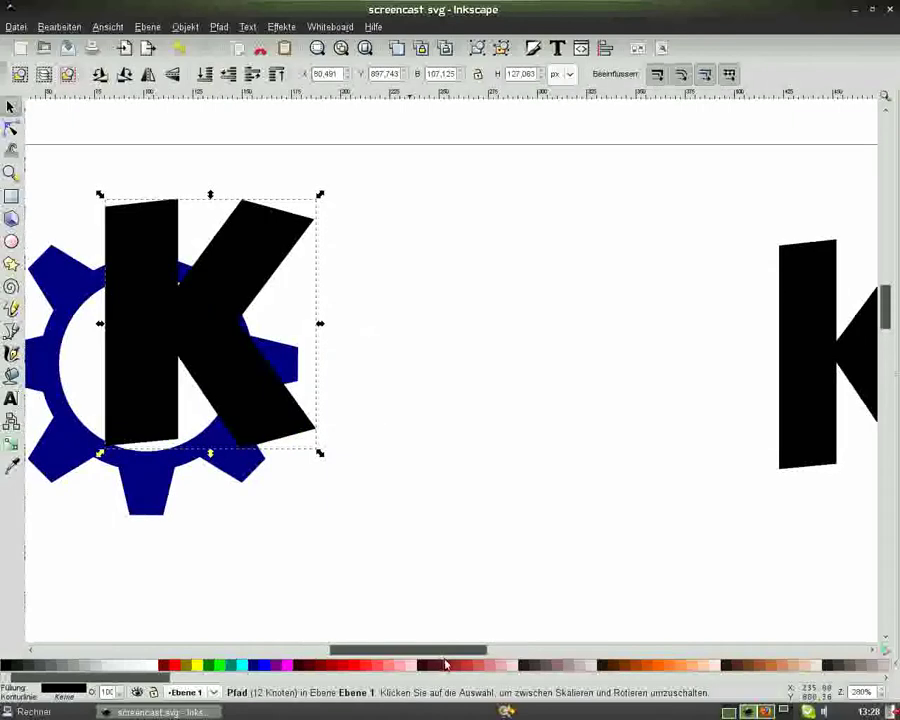
pyautogui.moveTo(444, 650); pyautogui.dragTo(408, 648)
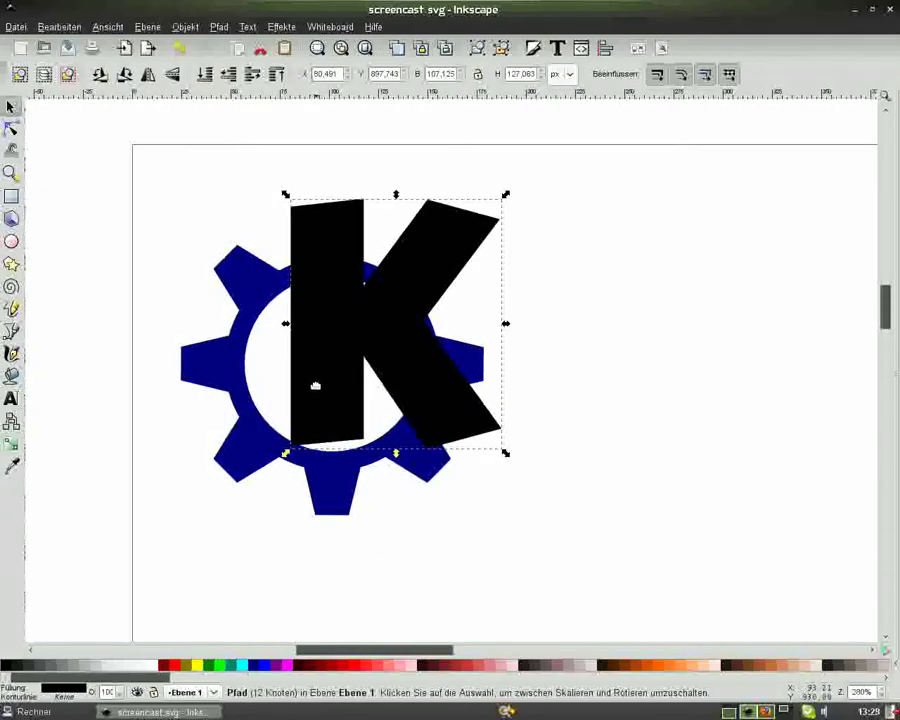
pyautogui.moveTo(316, 384); pyautogui.dragTo(325, 377)
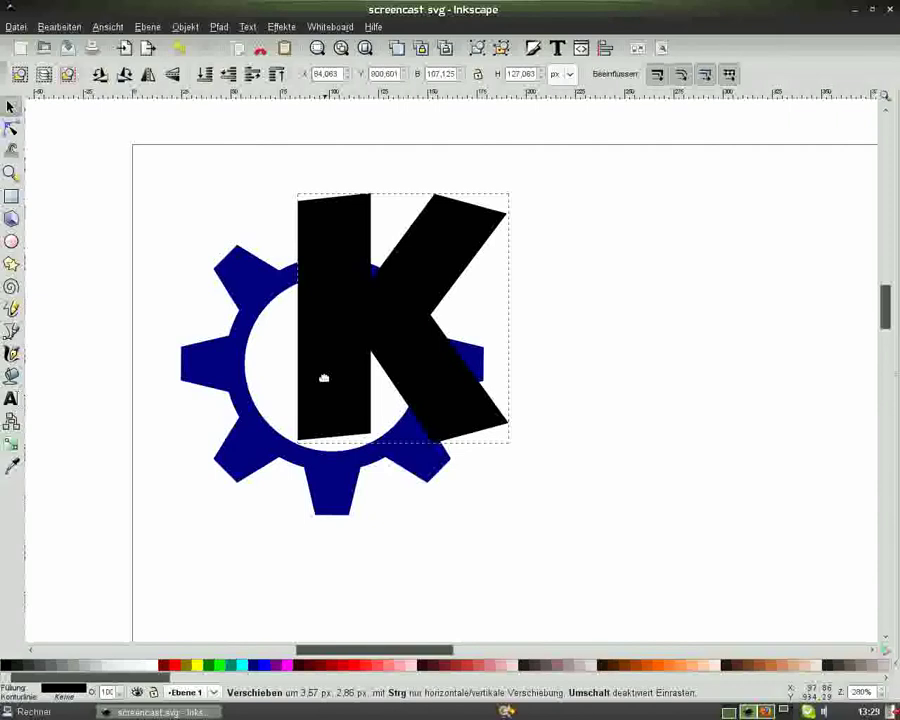
pyautogui.moveTo(324, 378); pyautogui.dragTo(327, 376)
pyautogui.click(757, 373)
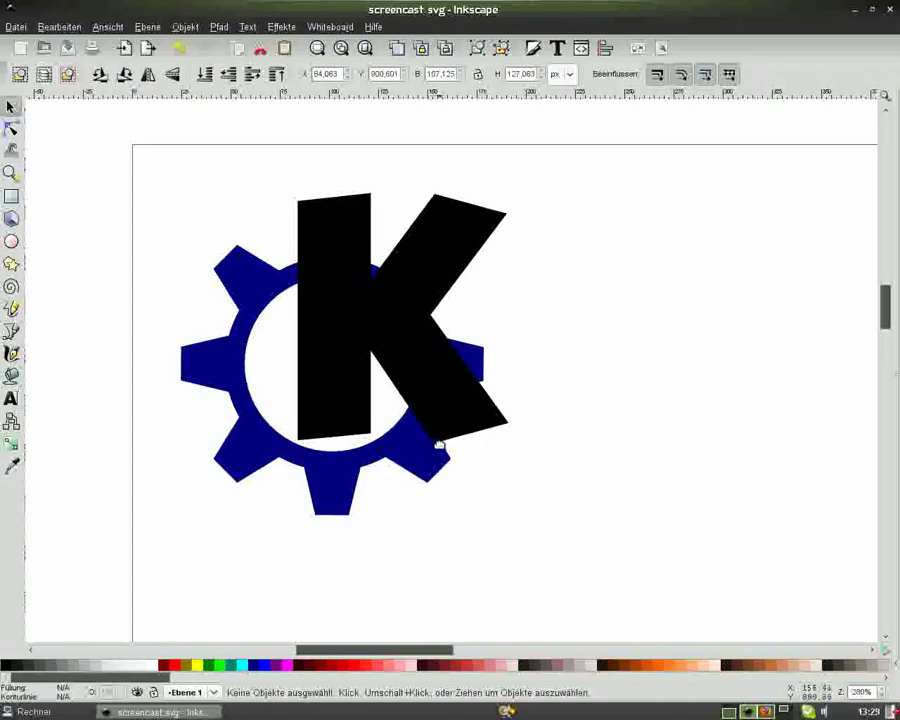
# - Subtract the thickened K's shape from the gear with Path > Difference
pyautogui.click(402, 296)
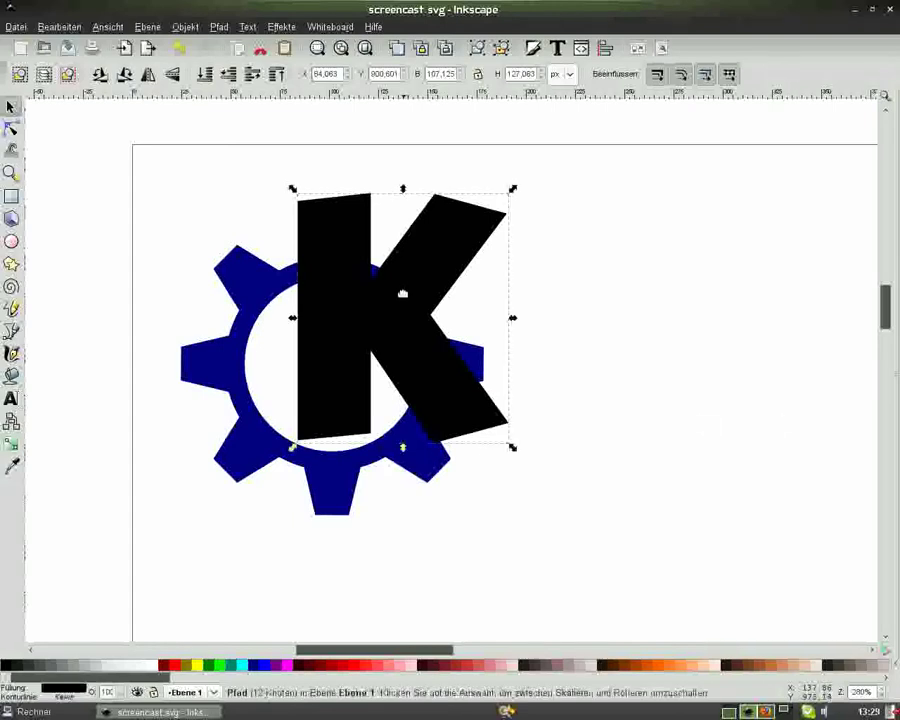
pyautogui.keyDown('shift'); pyautogui.click(221, 379); pyautogui.keyUp('shift')
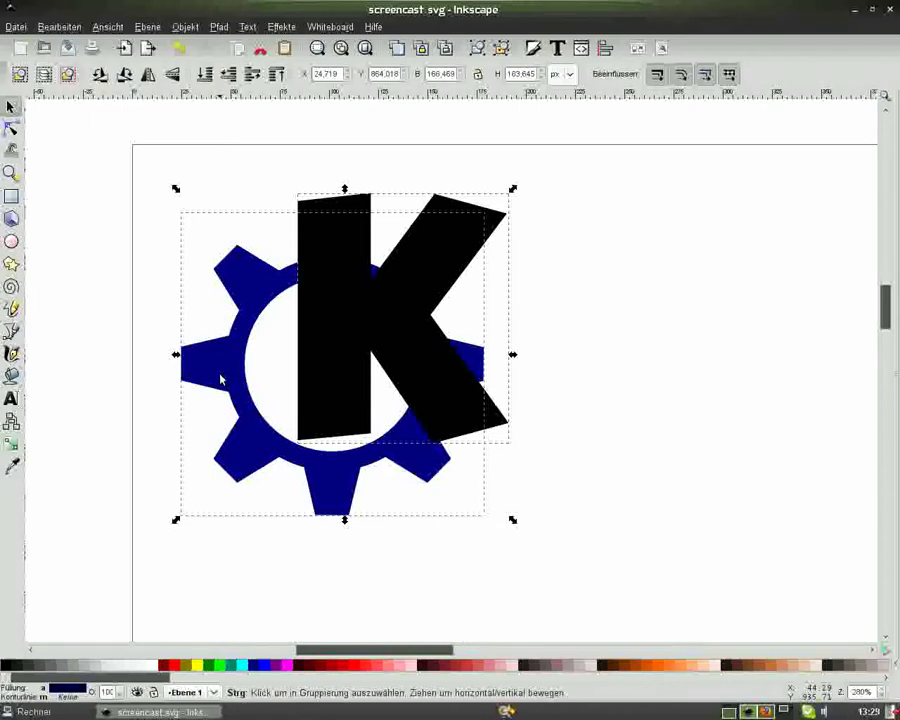
pyautogui.hotkey('ctrl', '-')
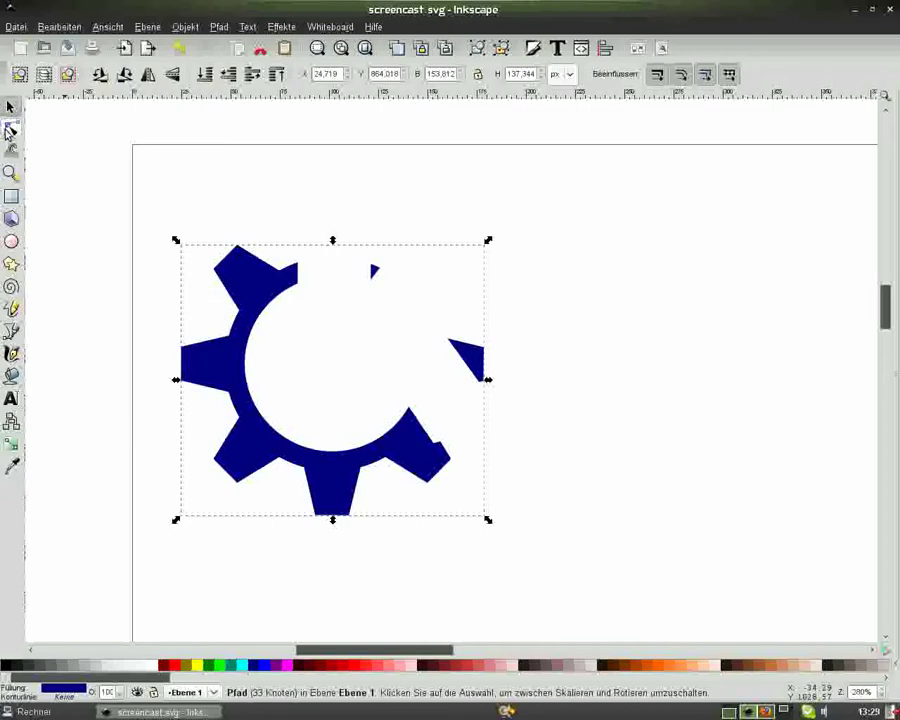
# - Delete the two small leftover gear fragments with the Node tool, leaving a 26-node path
pyautogui.doubleClick(10, 129)
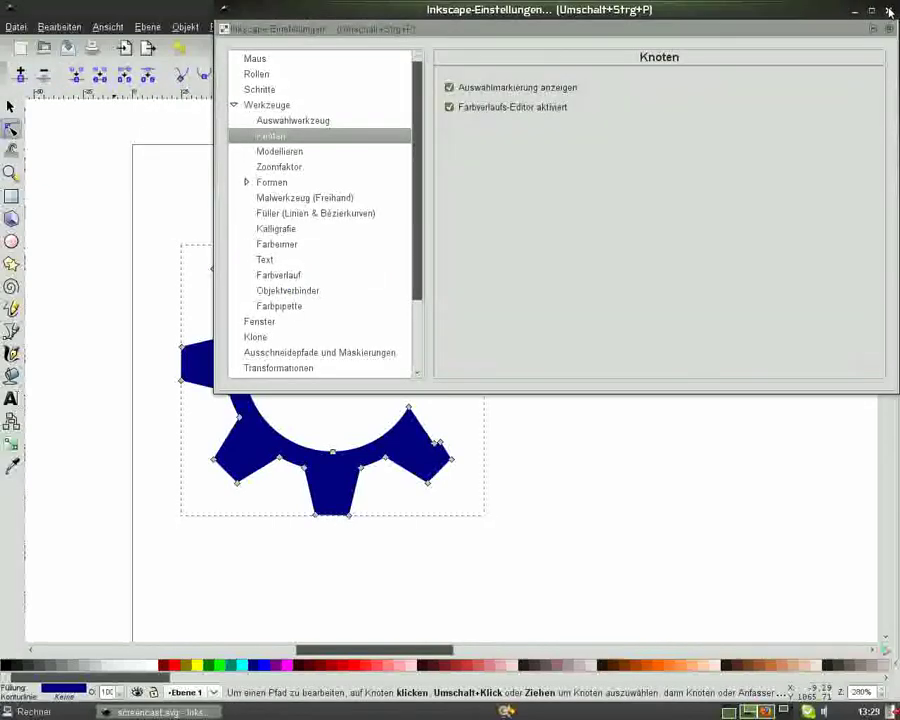
pyautogui.press('Escape')
pyautogui.moveTo(354, 256); pyautogui.dragTo(406, 309)
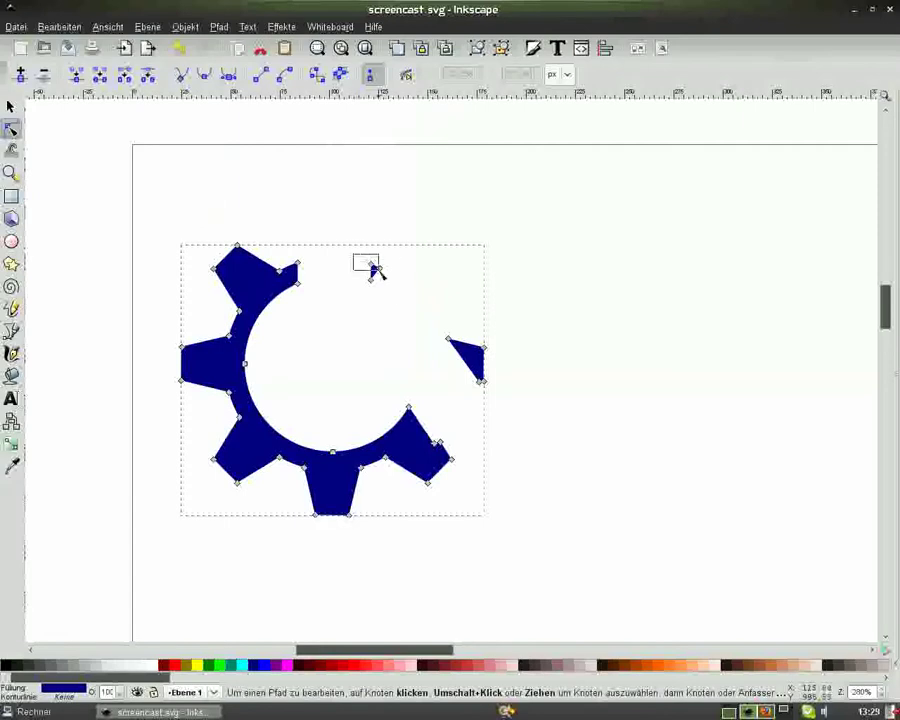
pyautogui.press('Delete')
pyautogui.moveTo(442, 324); pyautogui.dragTo(512, 399)
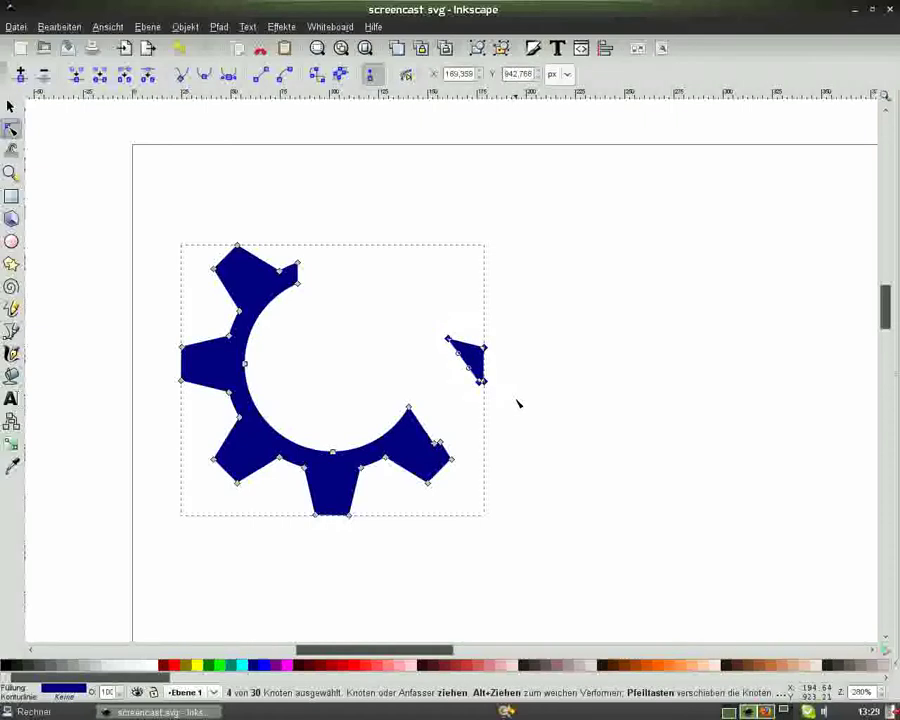
pyautogui.press('Delete')
pyautogui.click(11, 106)
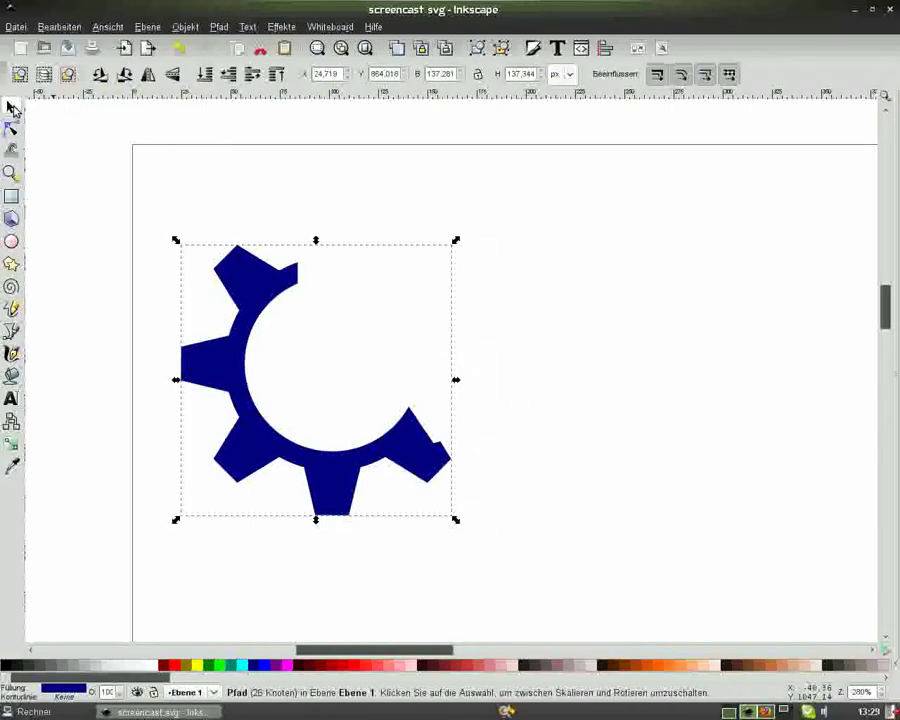
pyautogui.press('-')
pyautogui.press('-')
# - Fit the spare K into the cutout, merge it with the gear into one 37-node path, and nudge it
pyautogui.moveTo(721, 366)
pyautogui.mouseDown()
pyautogui.moveTo(393, 335)
pyautogui.moveTo(385, 345)
pyautogui.mouseUp()
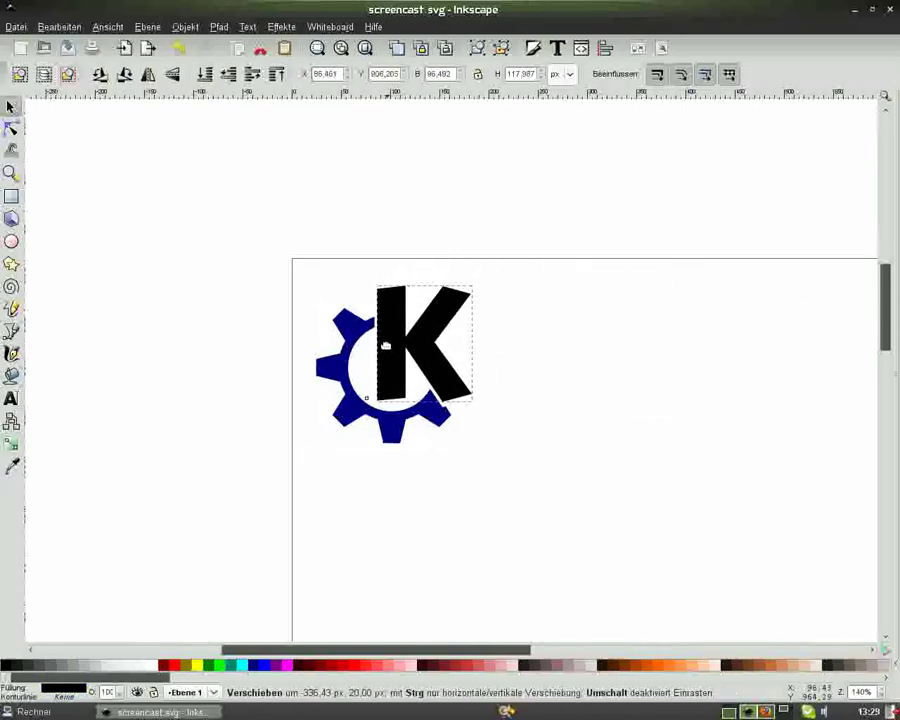
pyautogui.moveTo(385, 345); pyautogui.dragTo(388, 347)
pyautogui.click(279, 238)
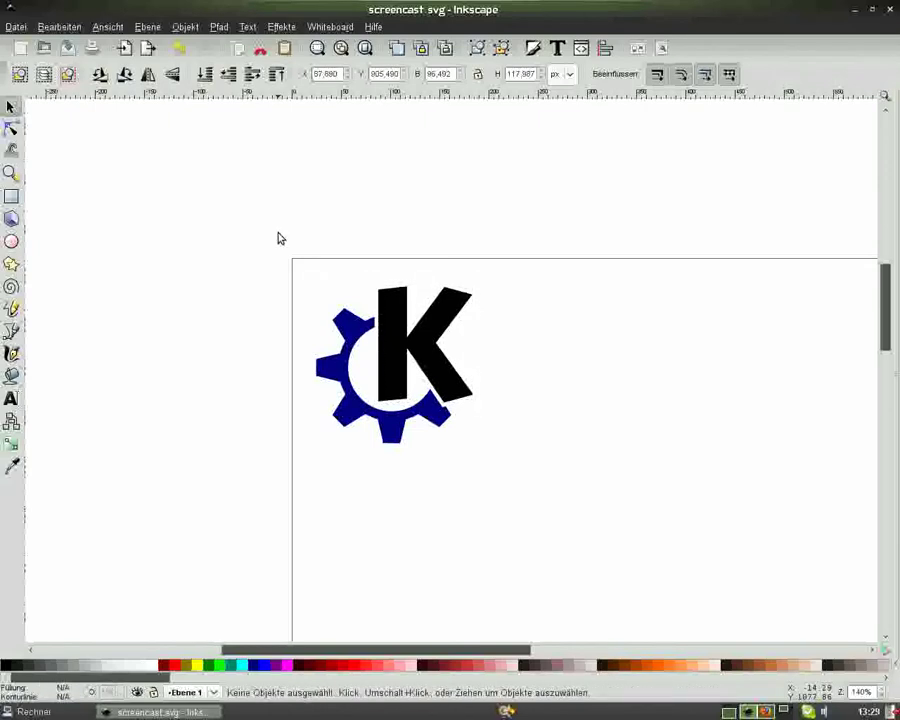
pyautogui.moveTo(304, 216); pyautogui.dragTo(712, 556)
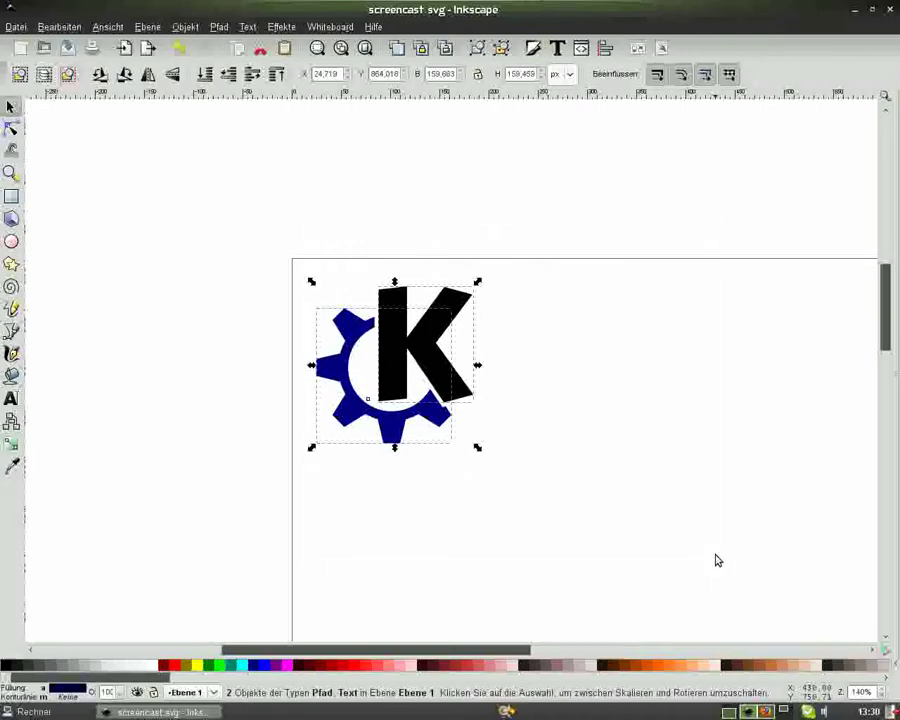
pyautogui.press('ctrl')
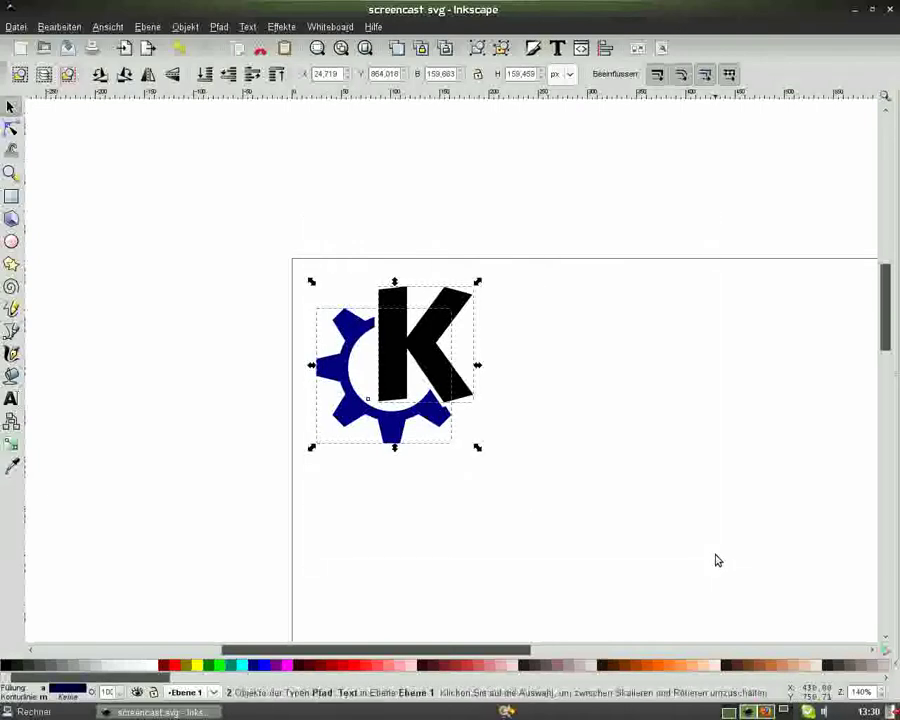
pyautogui.hotkey('ctrl', 'k')
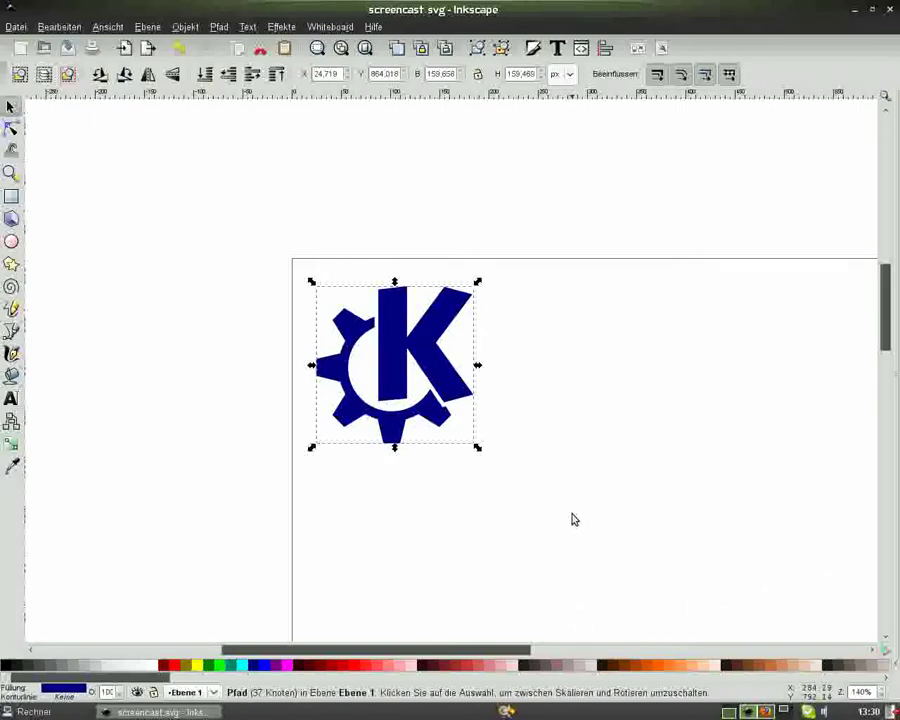
pyautogui.moveTo(884, 302); pyautogui.dragTo(884, 322)
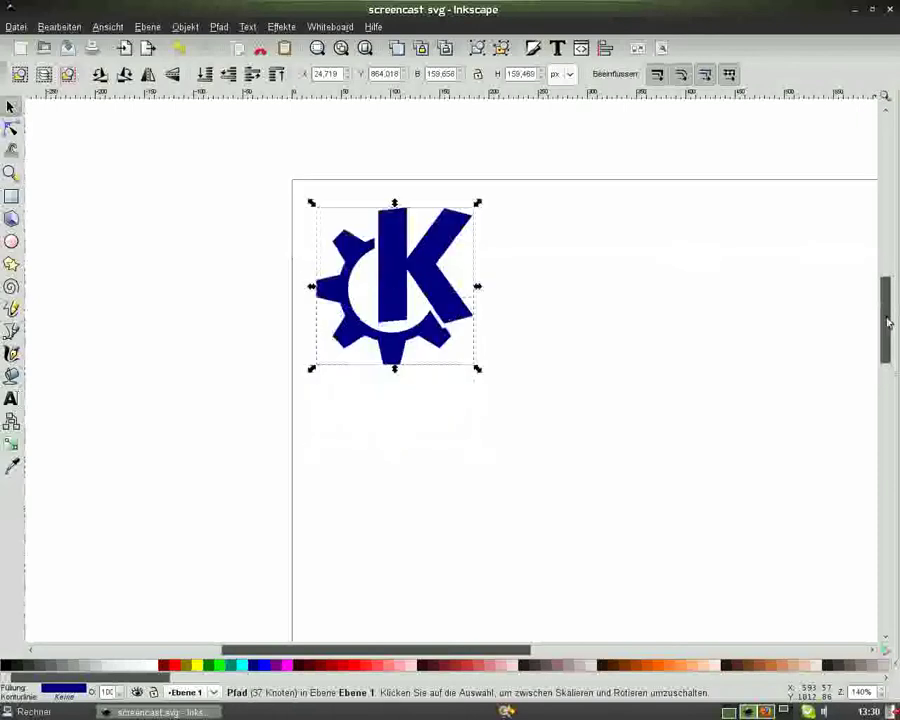
pyautogui.moveTo(388, 252); pyautogui.dragTo(389, 258)
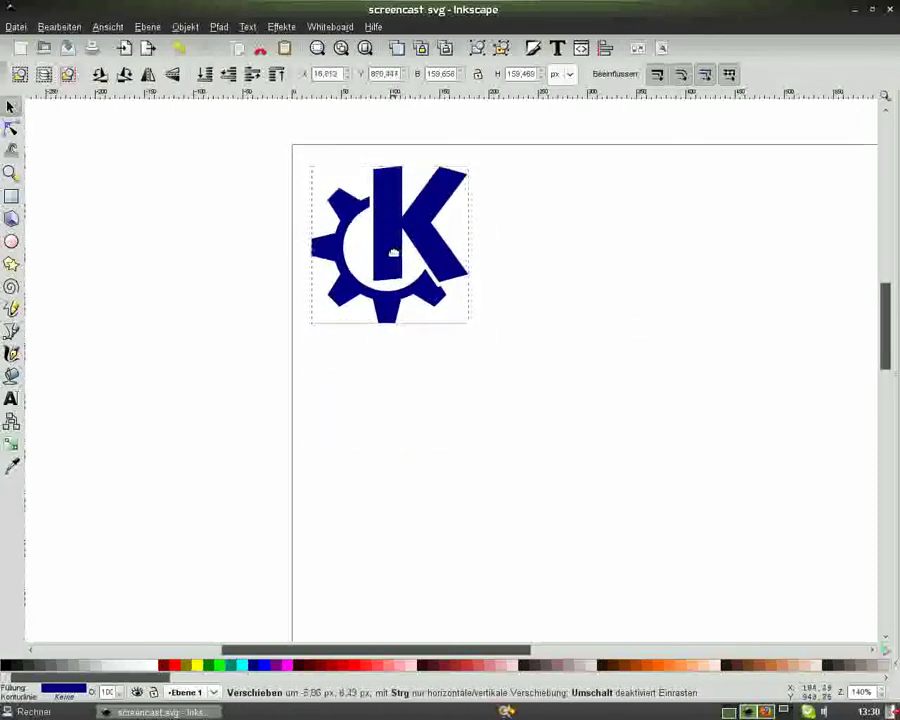
pyautogui.moveTo(389, 258); pyautogui.dragTo(395, 251)
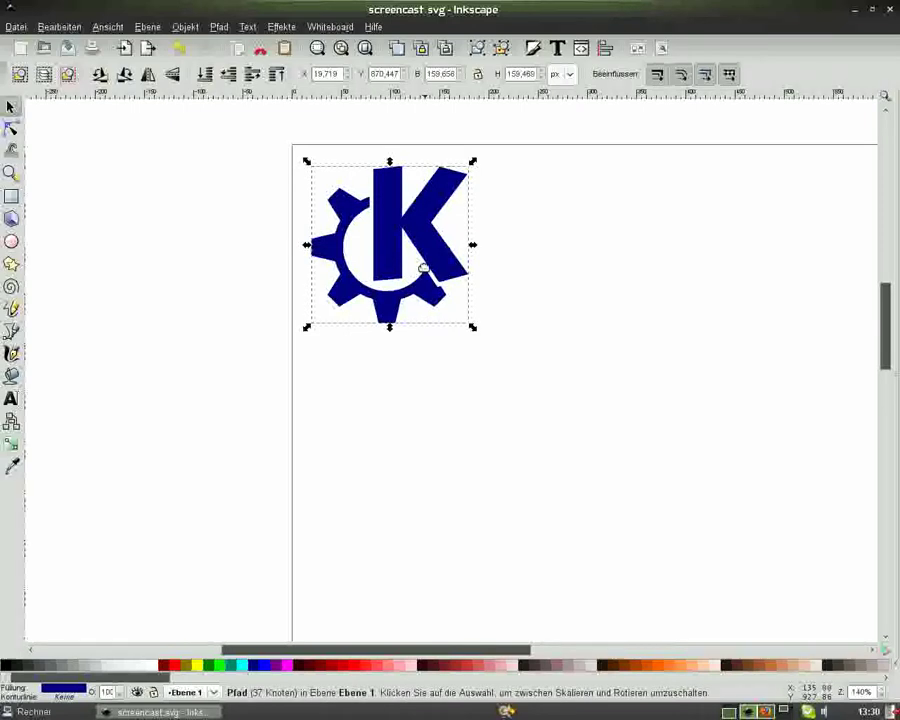